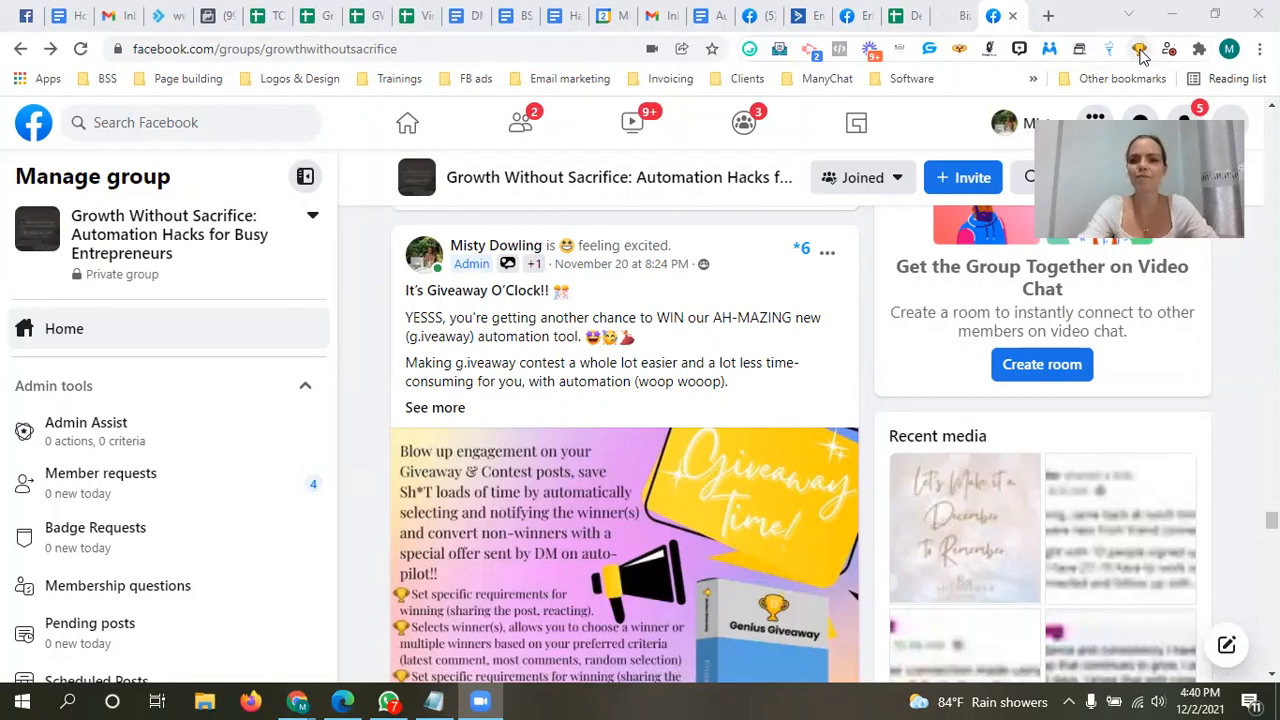
Step: Open the message segment settings of the Genius Giveaway extension
left_click(1140, 52)
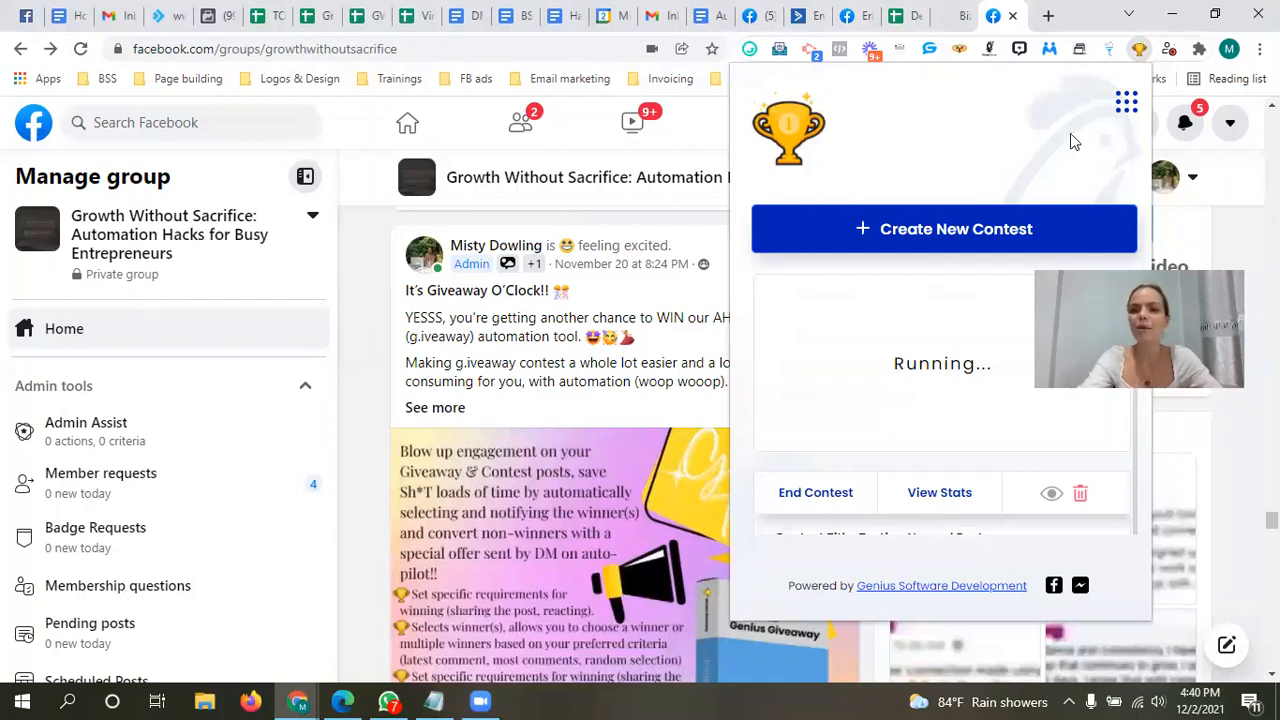
left_click(1131, 105)
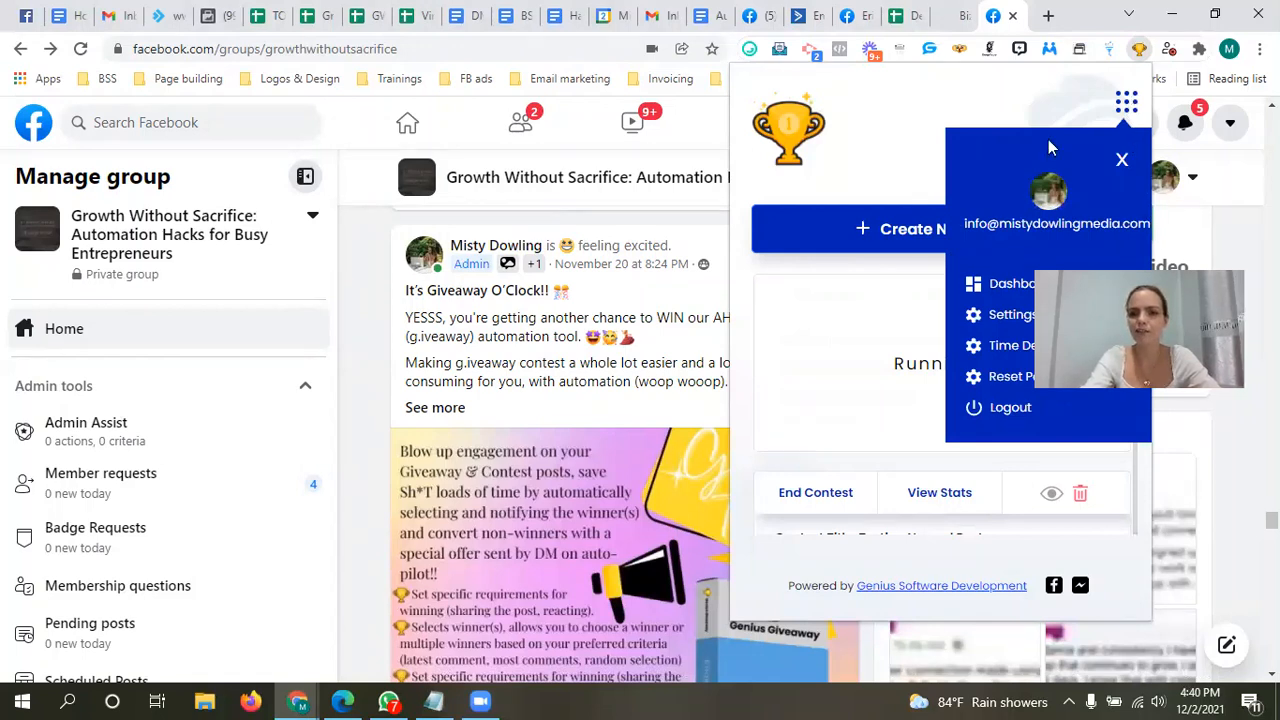
left_click(1005, 316)
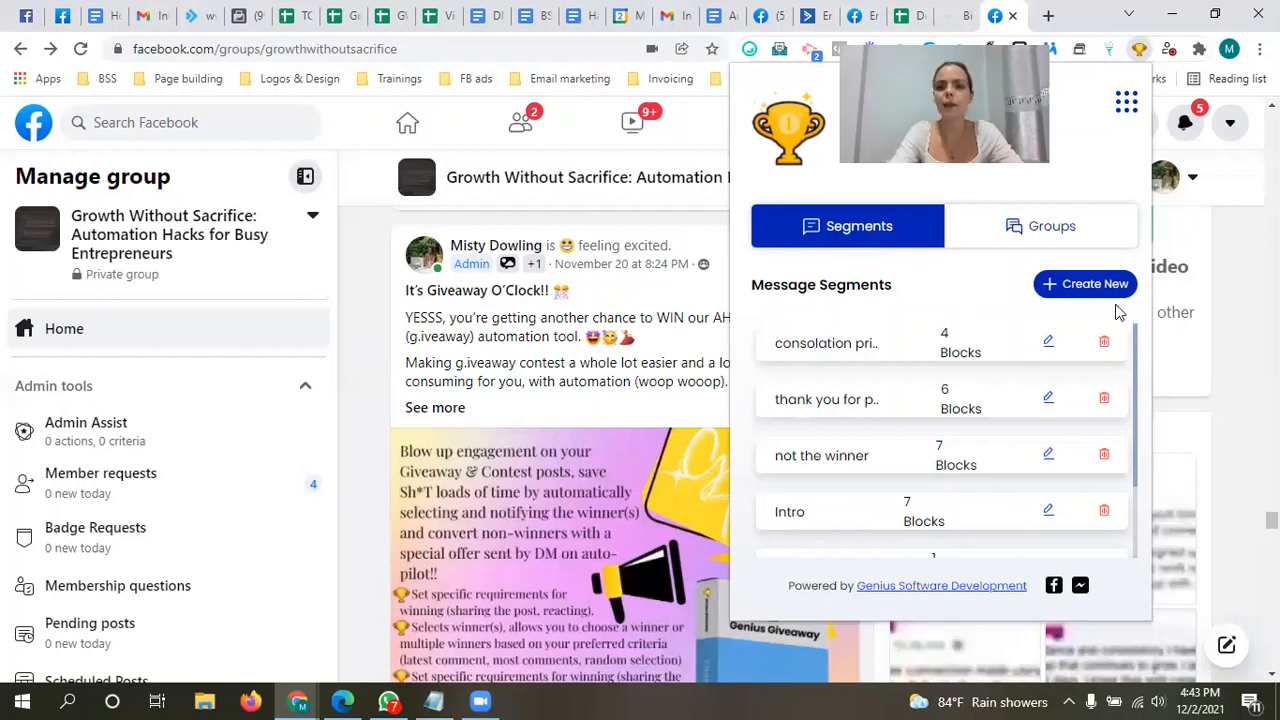
Step: Start a new message segment and title it "Intro 2"
left_click(1087, 290)
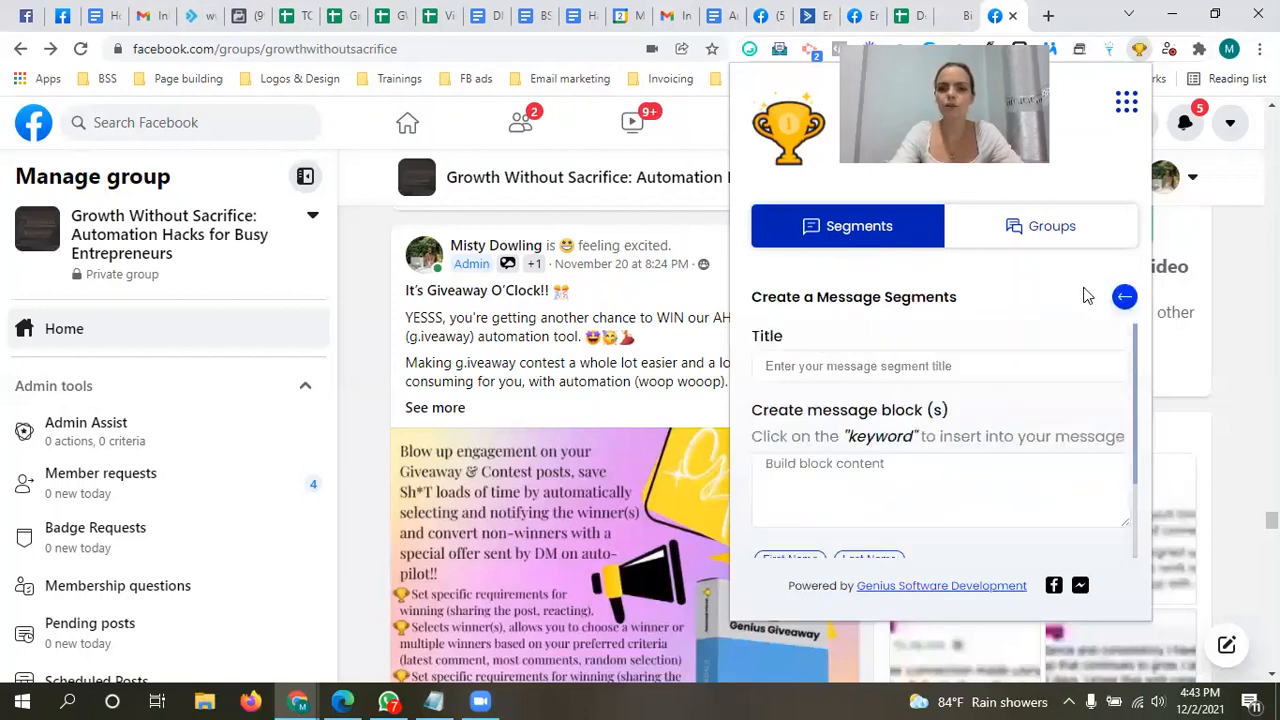
scroll(1143, 388, "down", 1)
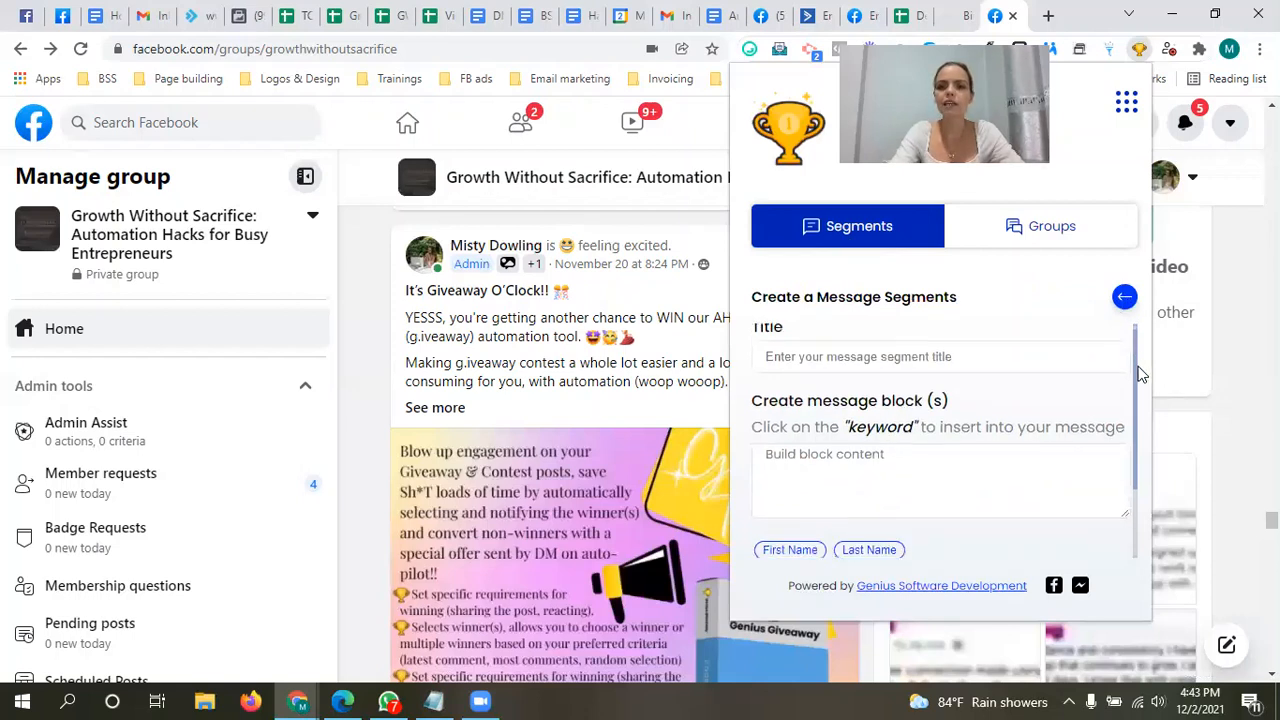
scroll(1143, 388, "up", 1)
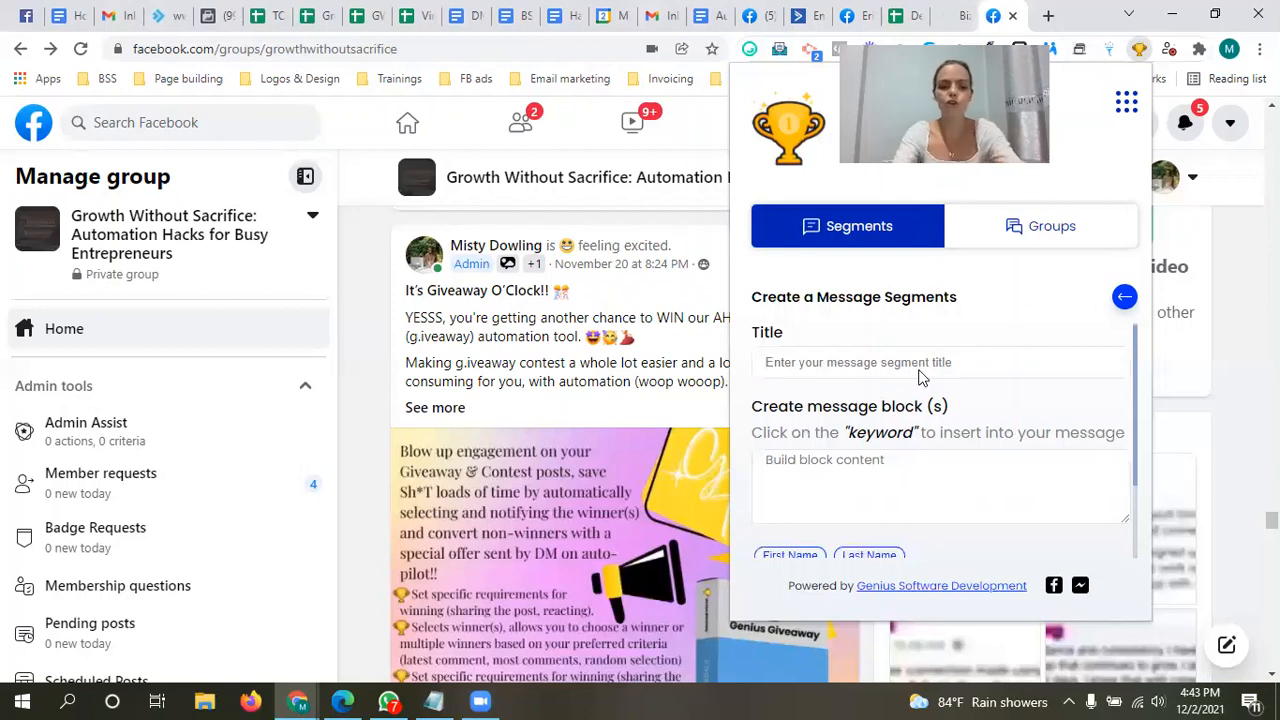
type("Intro")
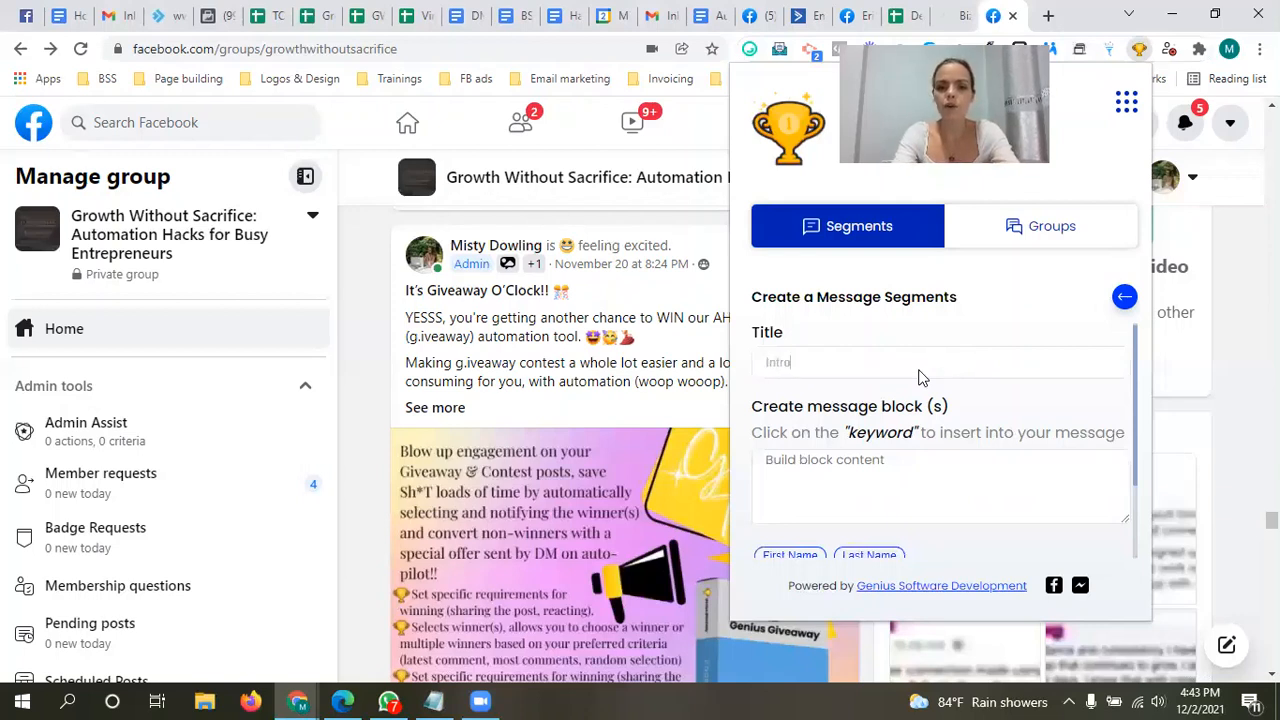
type(" 2")
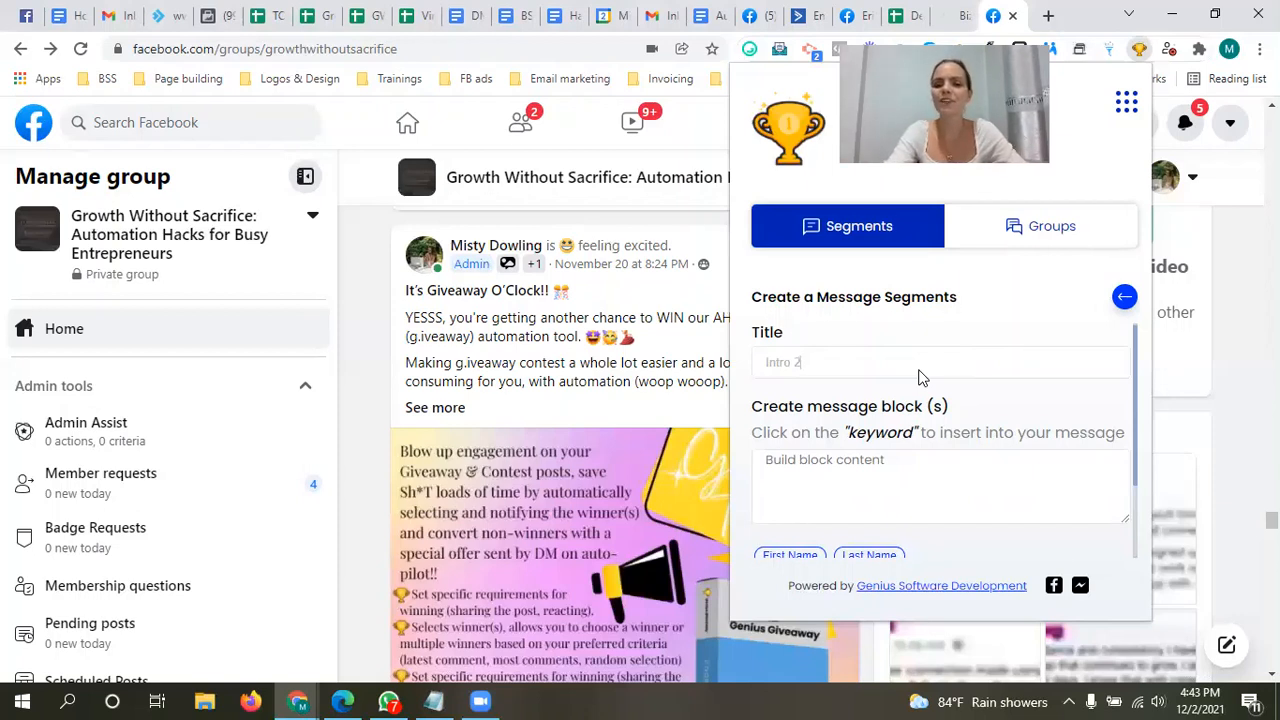
Step: Add a first message block reading "Hi {first_name}," using the first-name keyword
left_click_drag(1134, 353, 1138, 380)
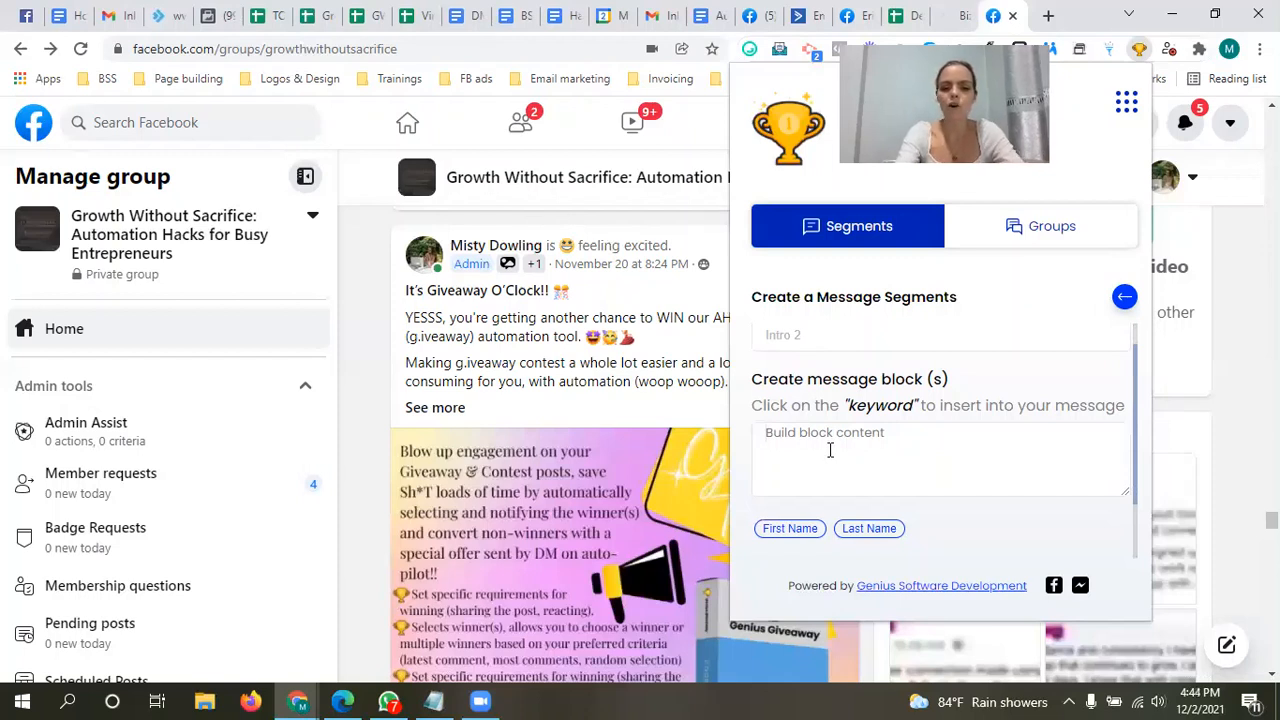
type("Hi")
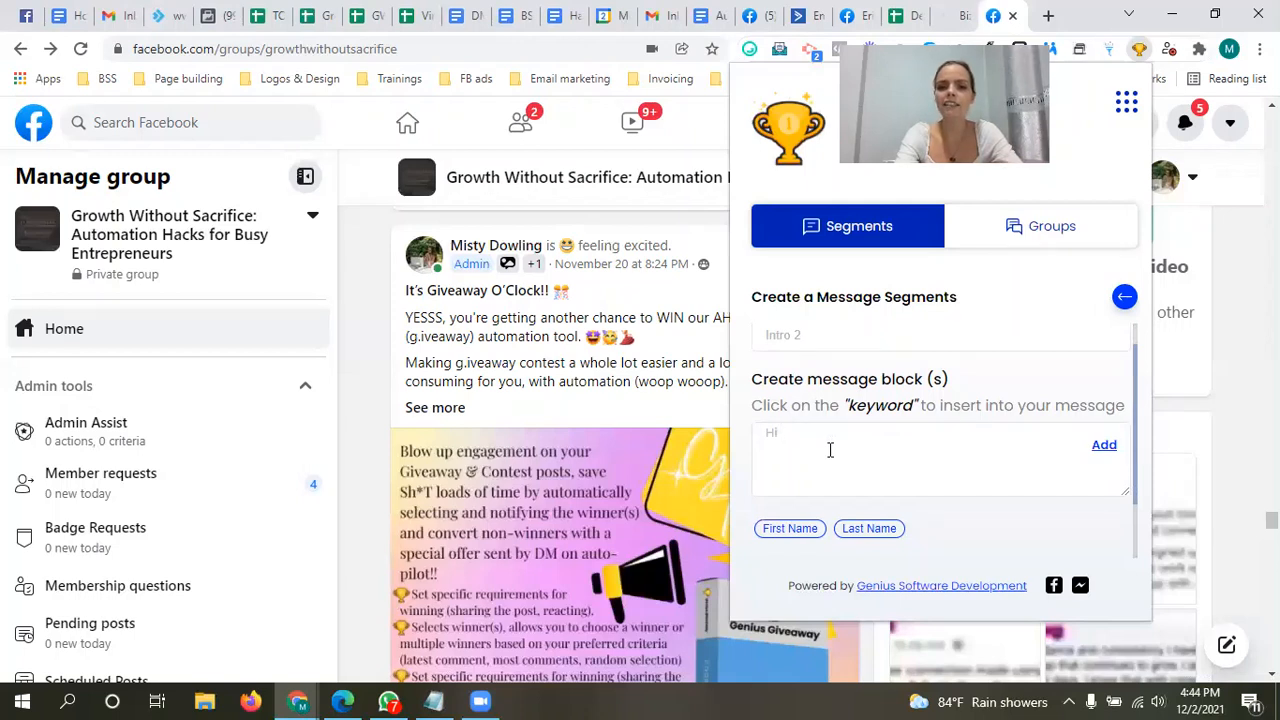
left_click(773, 533)
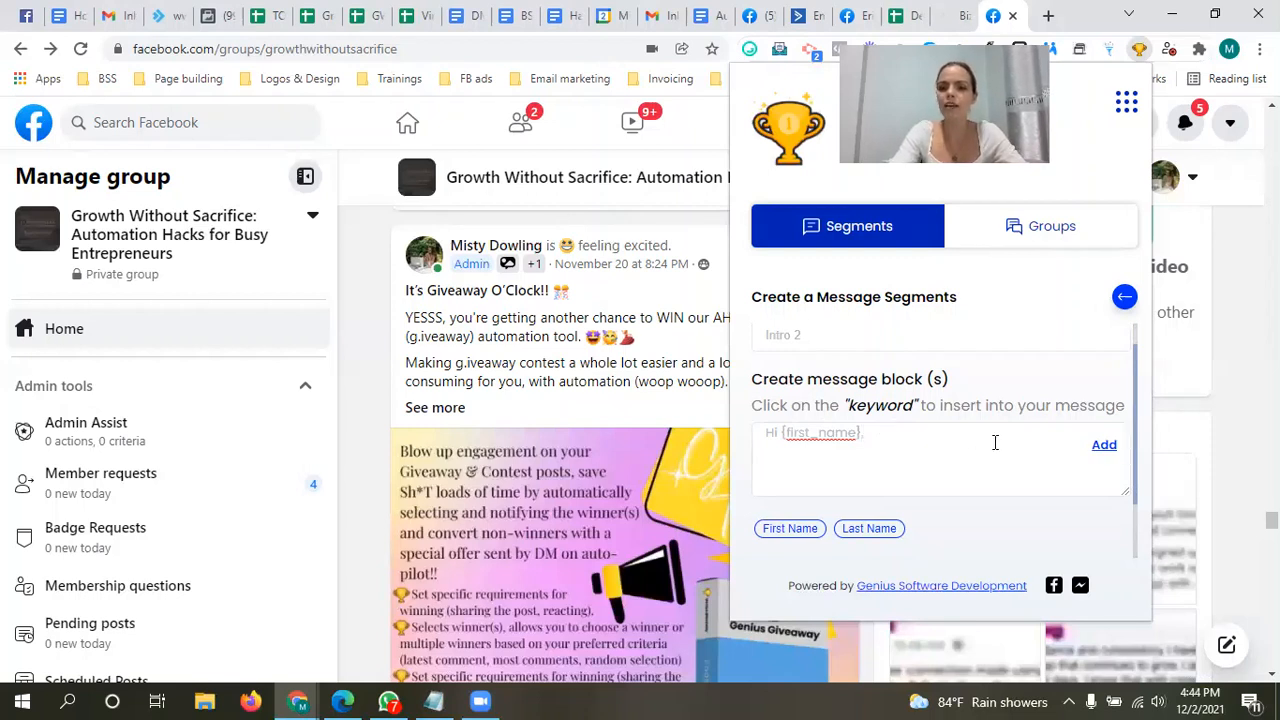
left_click(1104, 446)
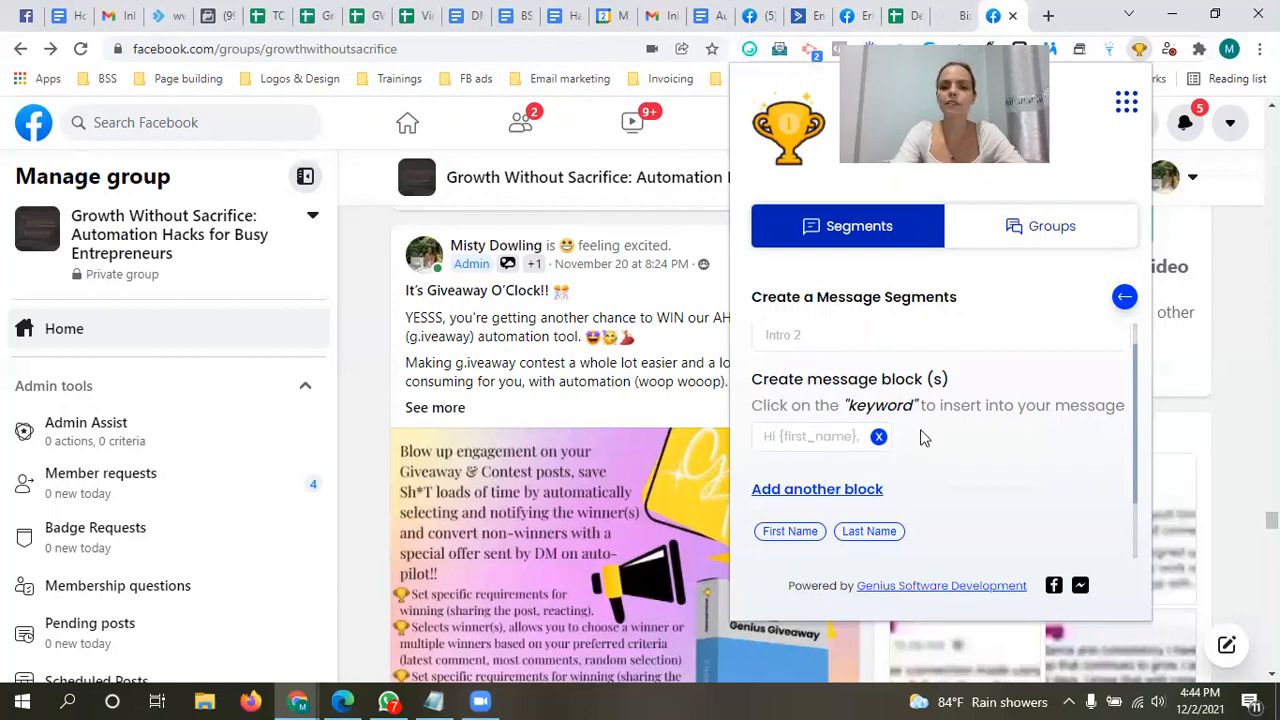
Step: Add a second message block reading "Hello {first_name}!" using the first-name keyword
left_click(826, 495)
type("Hello")
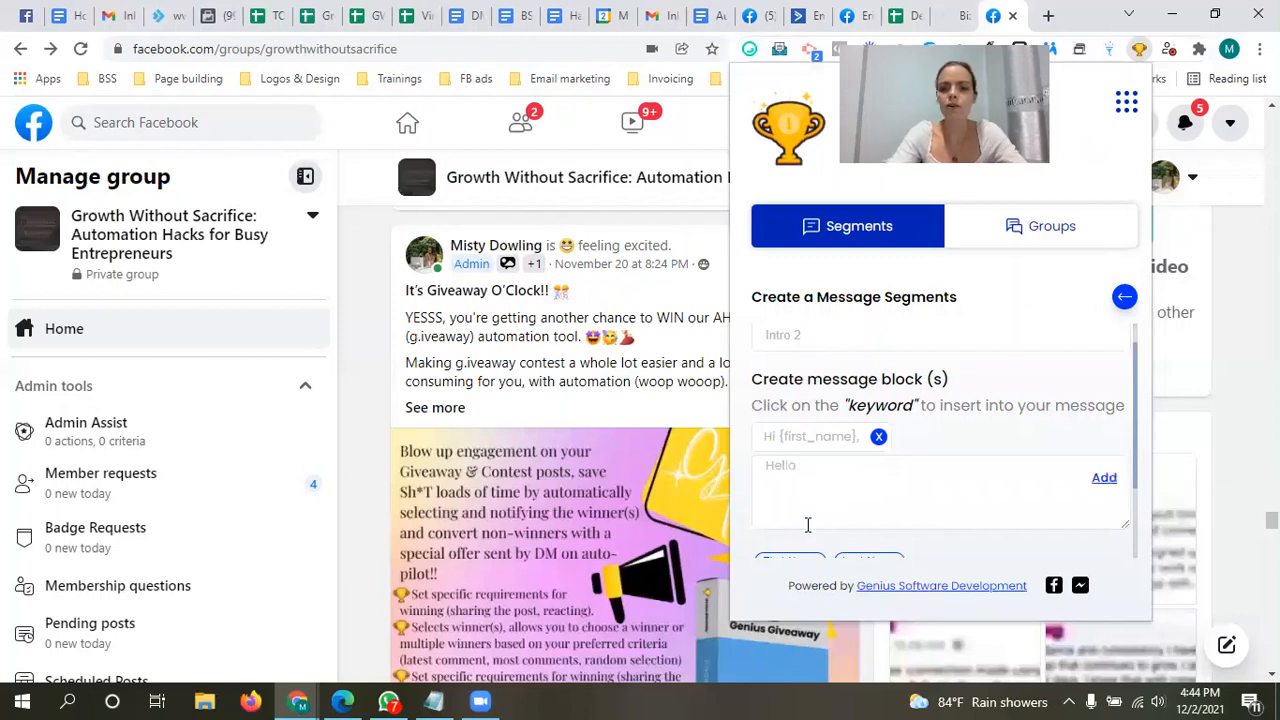
left_click(790, 562)
type("!")
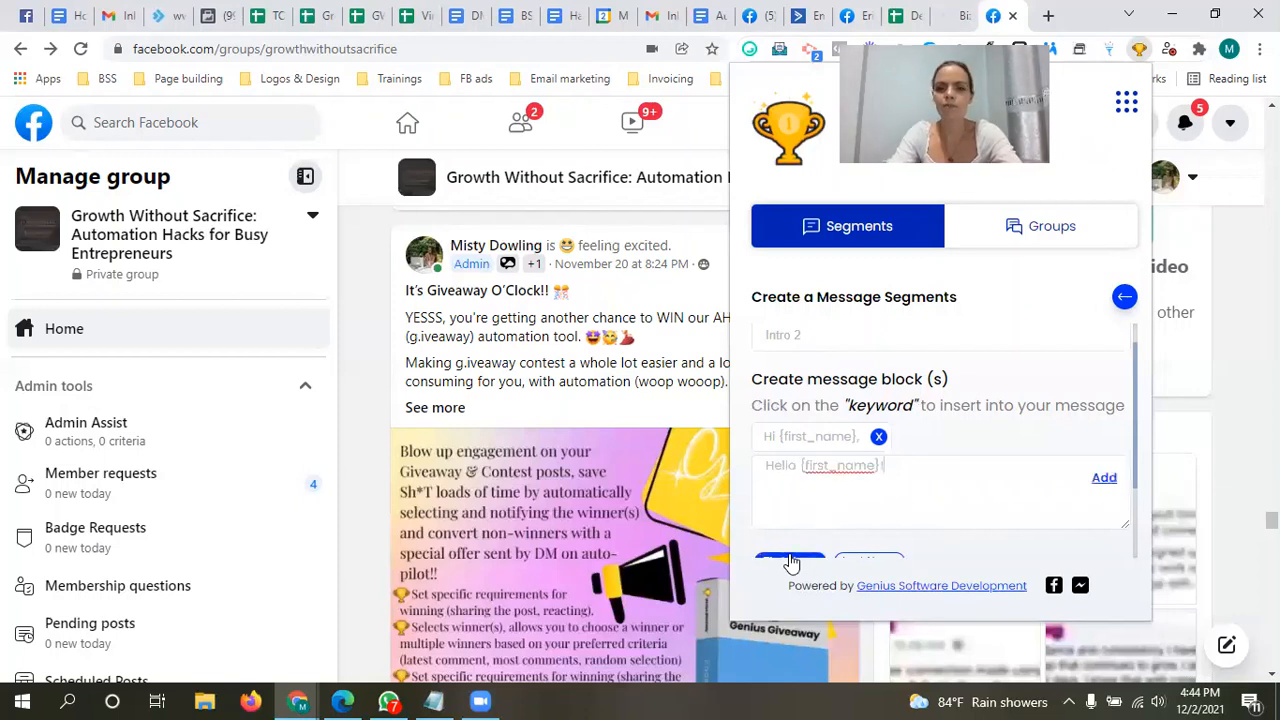
left_click_drag(1135, 371, 1135, 373)
scroll(1135, 378, "down", 1)
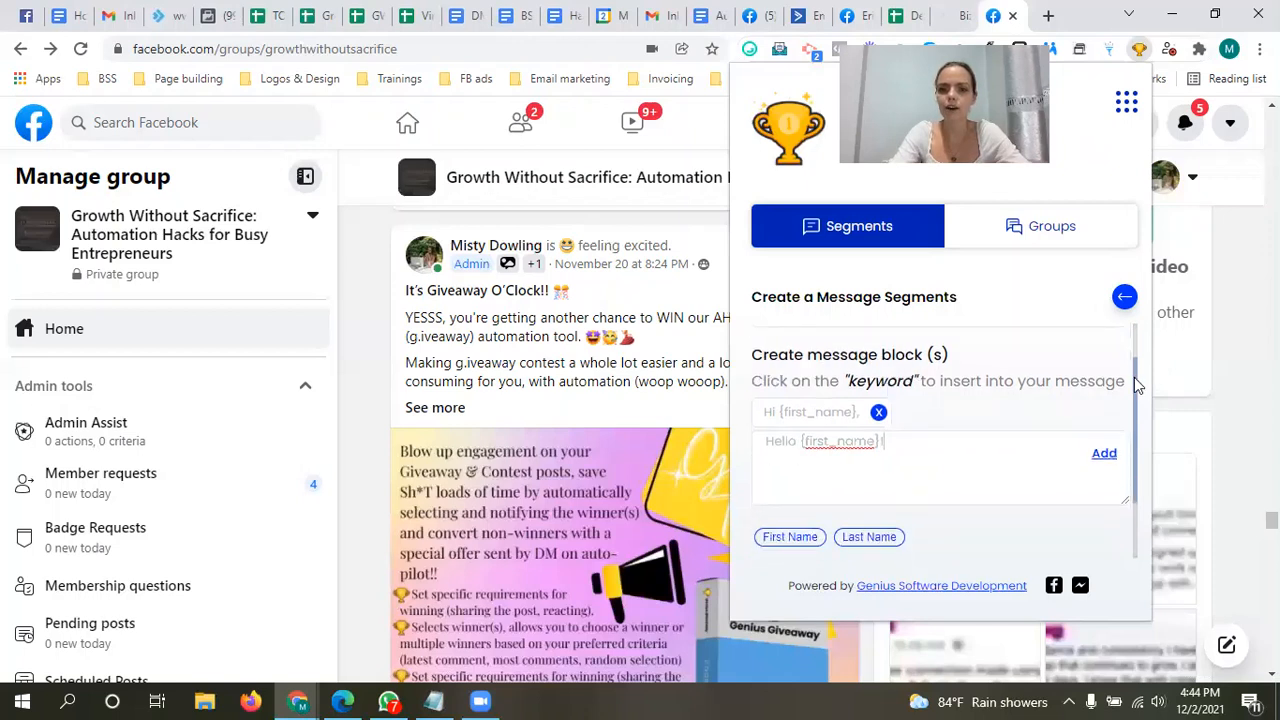
left_click(1104, 456)
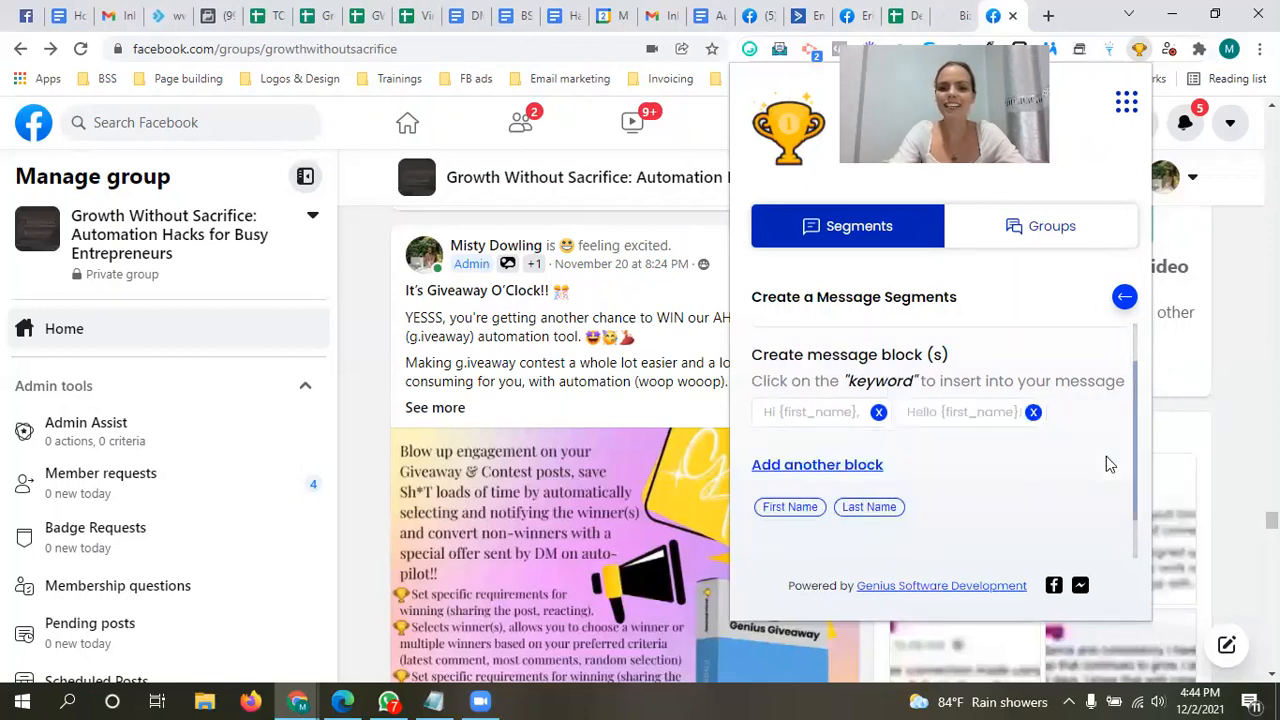
Step: Add a third message block reading "Hey there!"
left_click(800, 464)
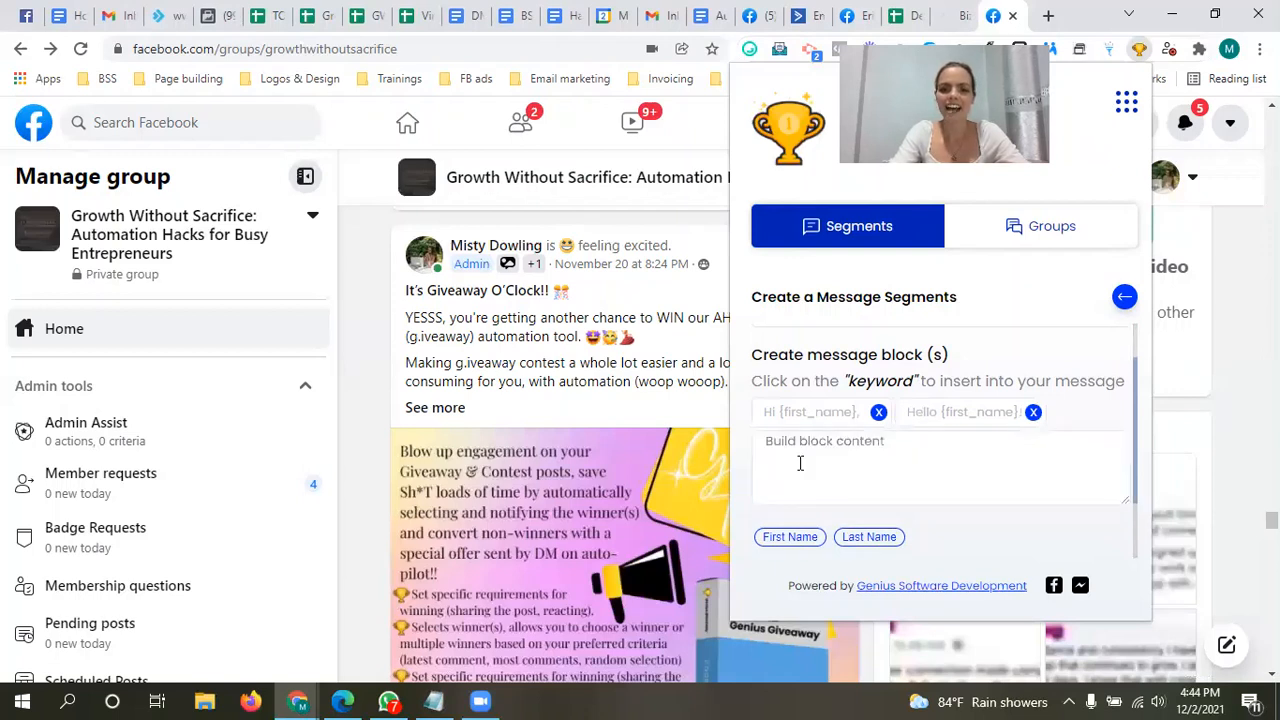
type("He")
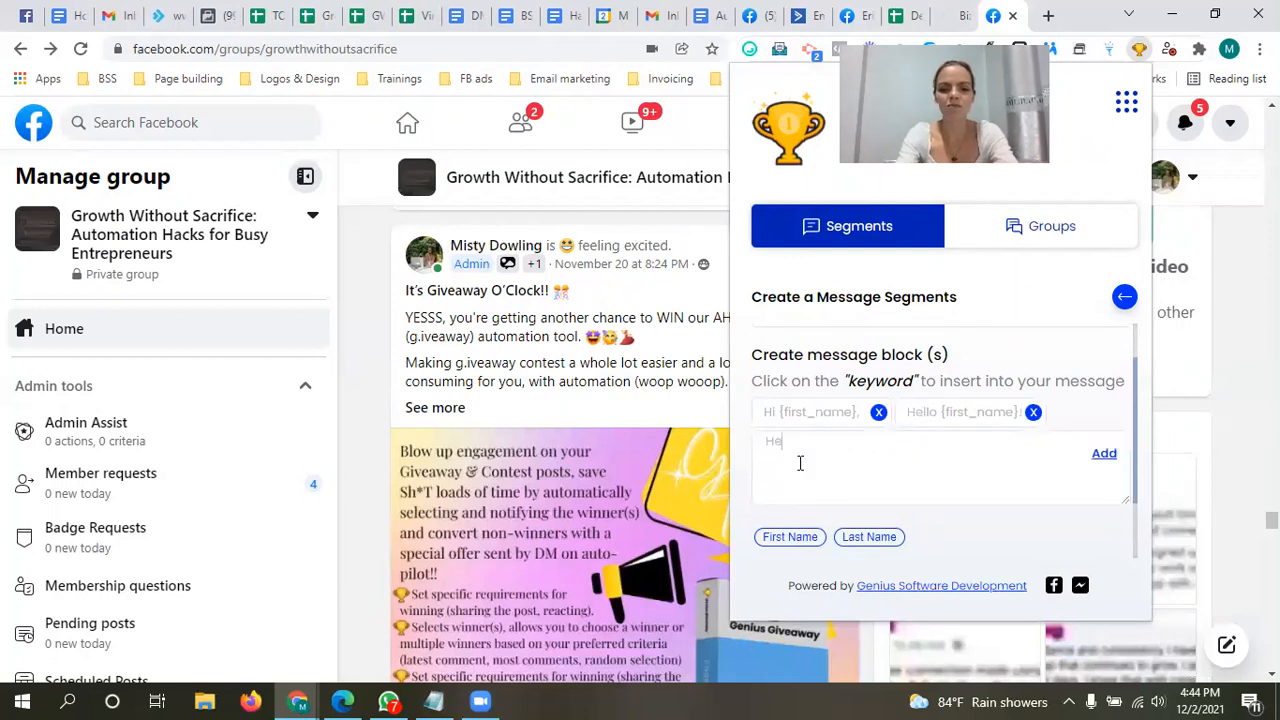
type("y there!")
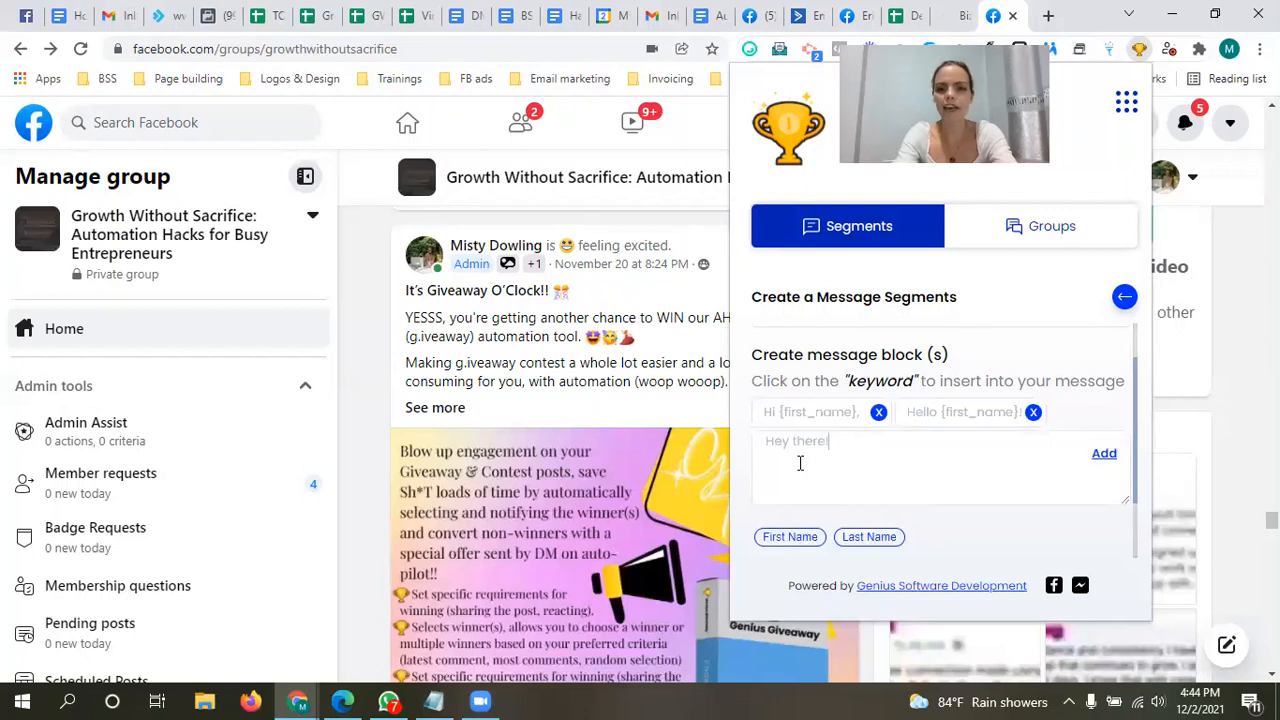
left_click(1112, 456)
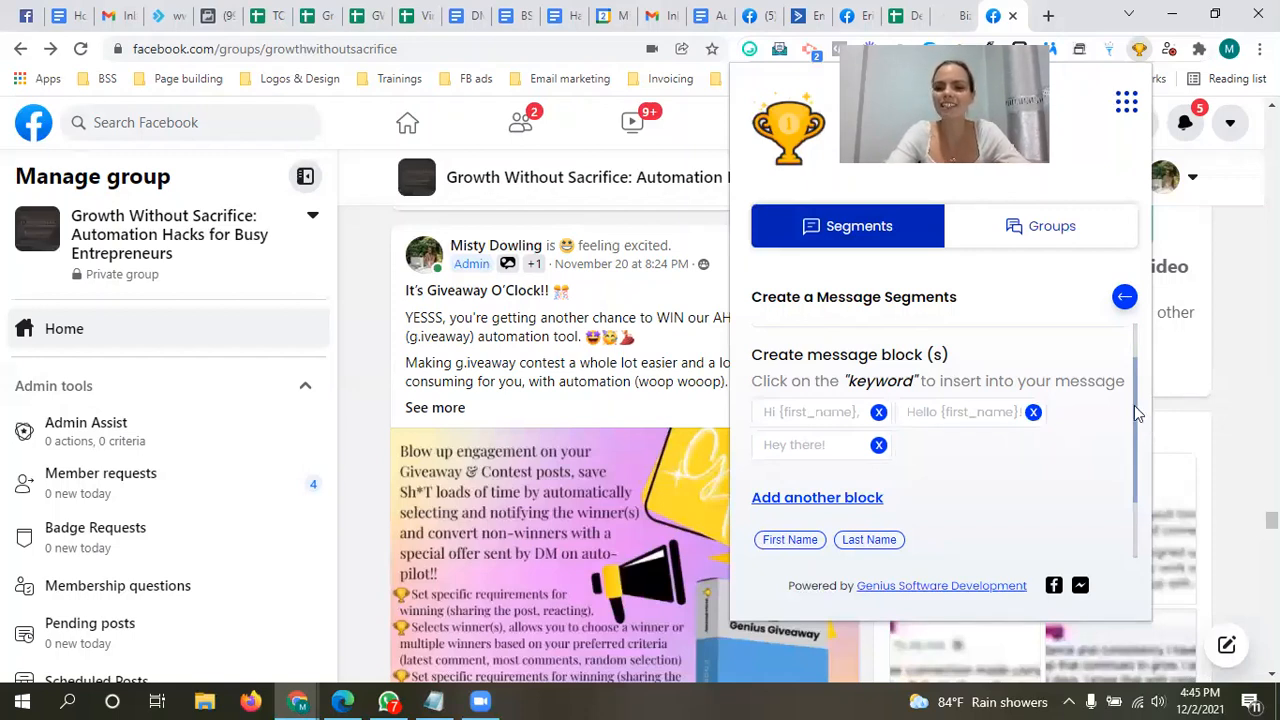
Step: Save the Intro 2 message segment and dismiss the confirmation
left_click_drag(1132, 407, 1136, 478)
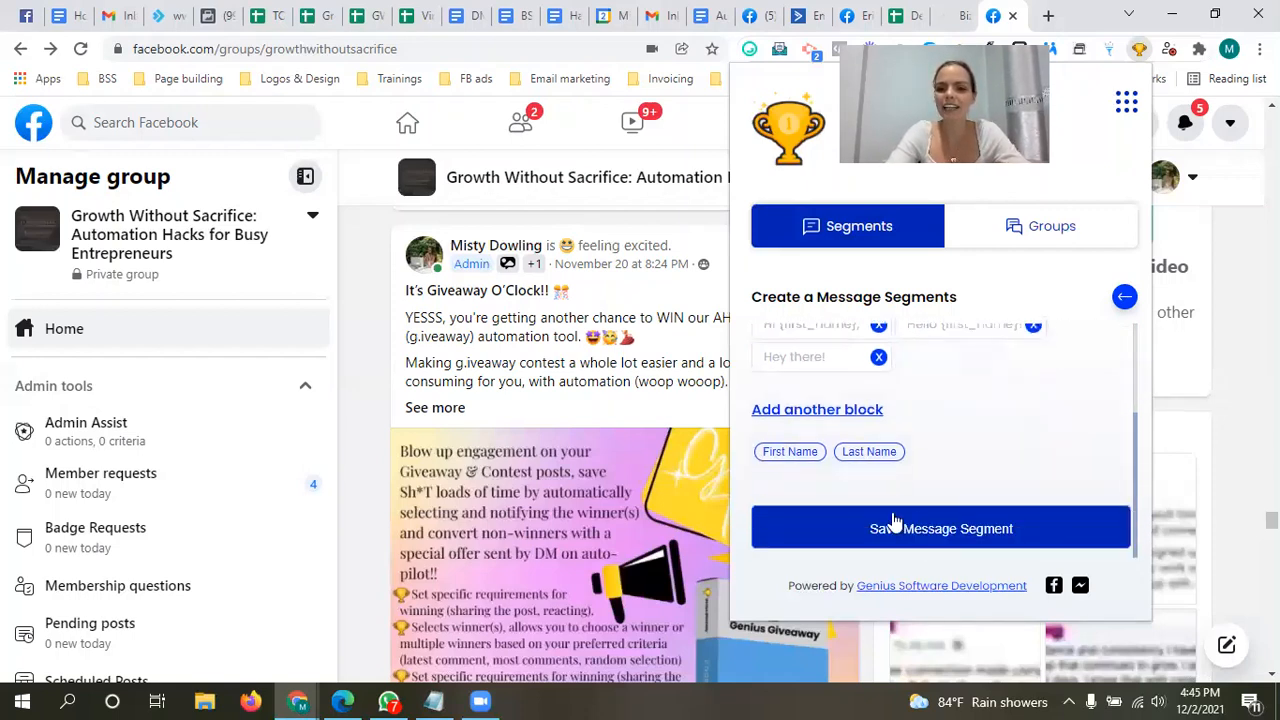
left_click(948, 541)
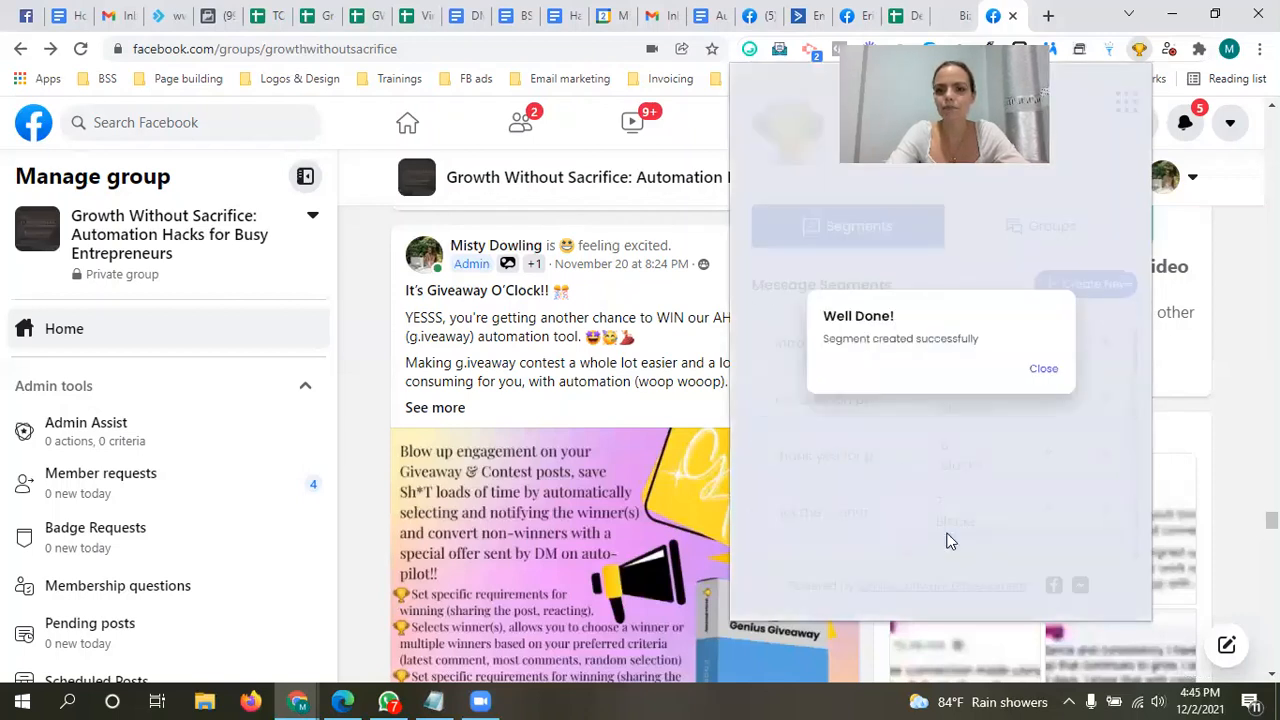
left_click(1044, 372)
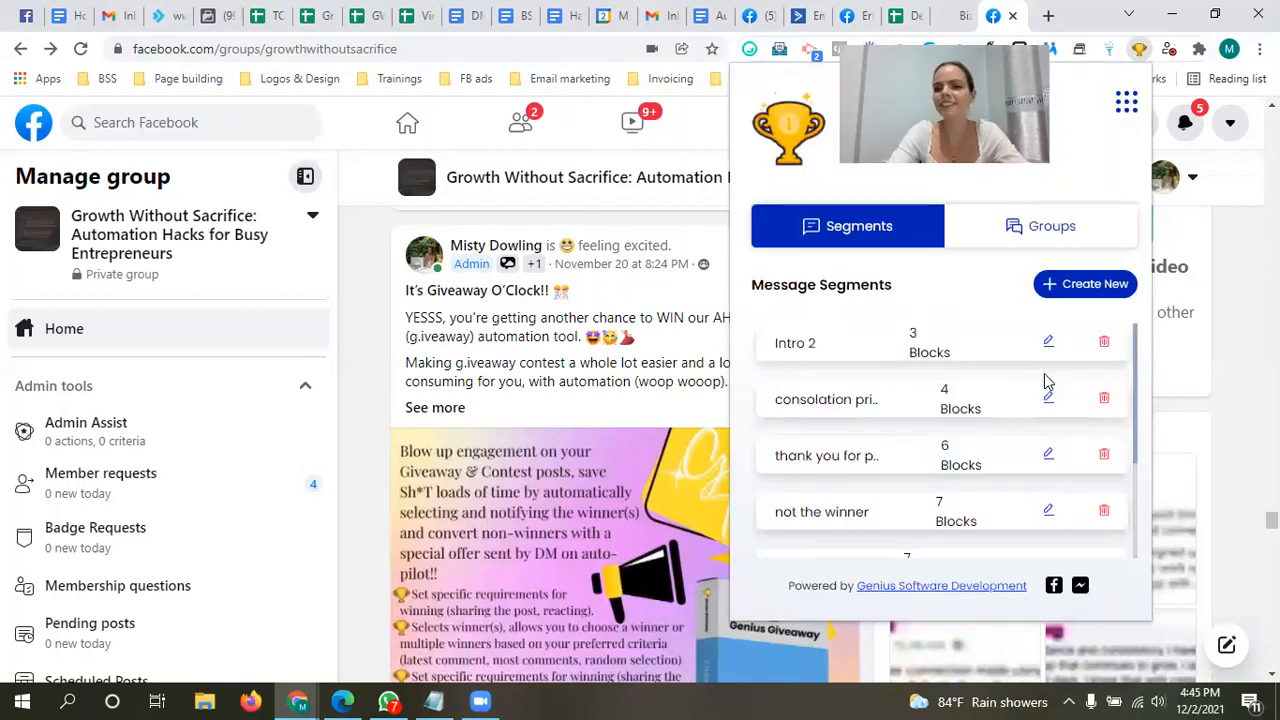
Step: Start another message segment and title it "message to non-winner"
left_click(1090, 285)
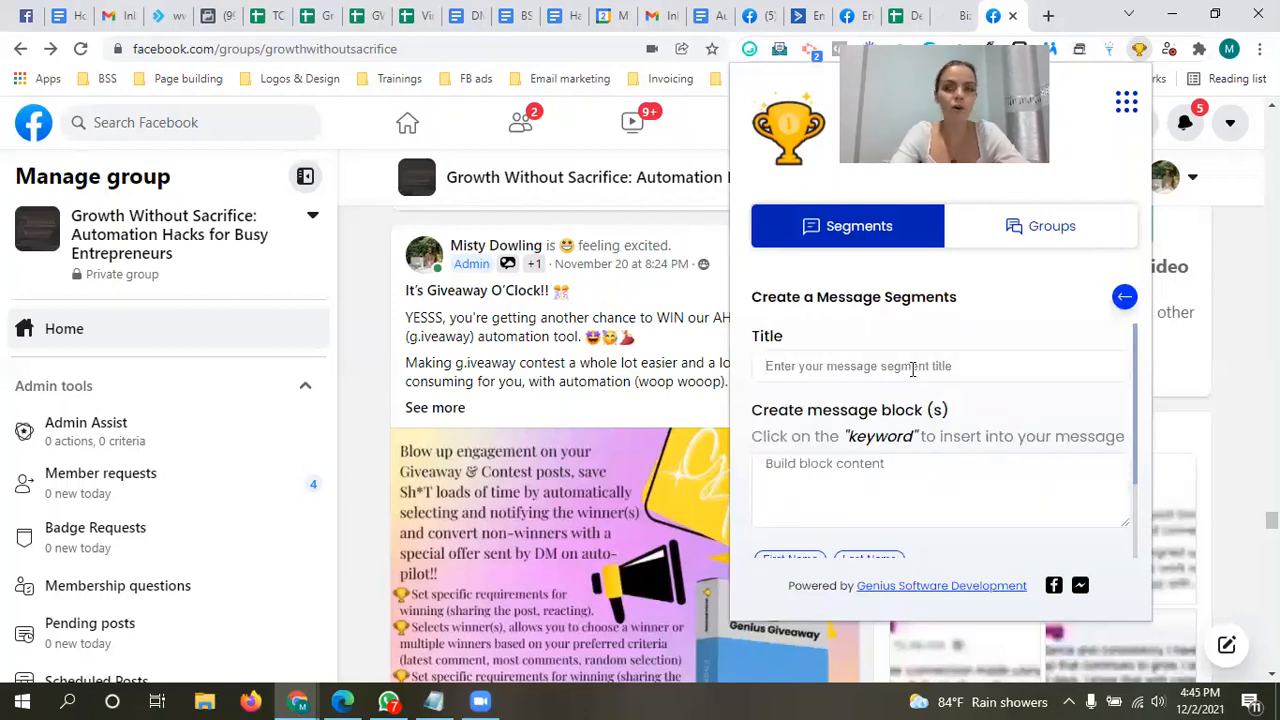
type("message to ")
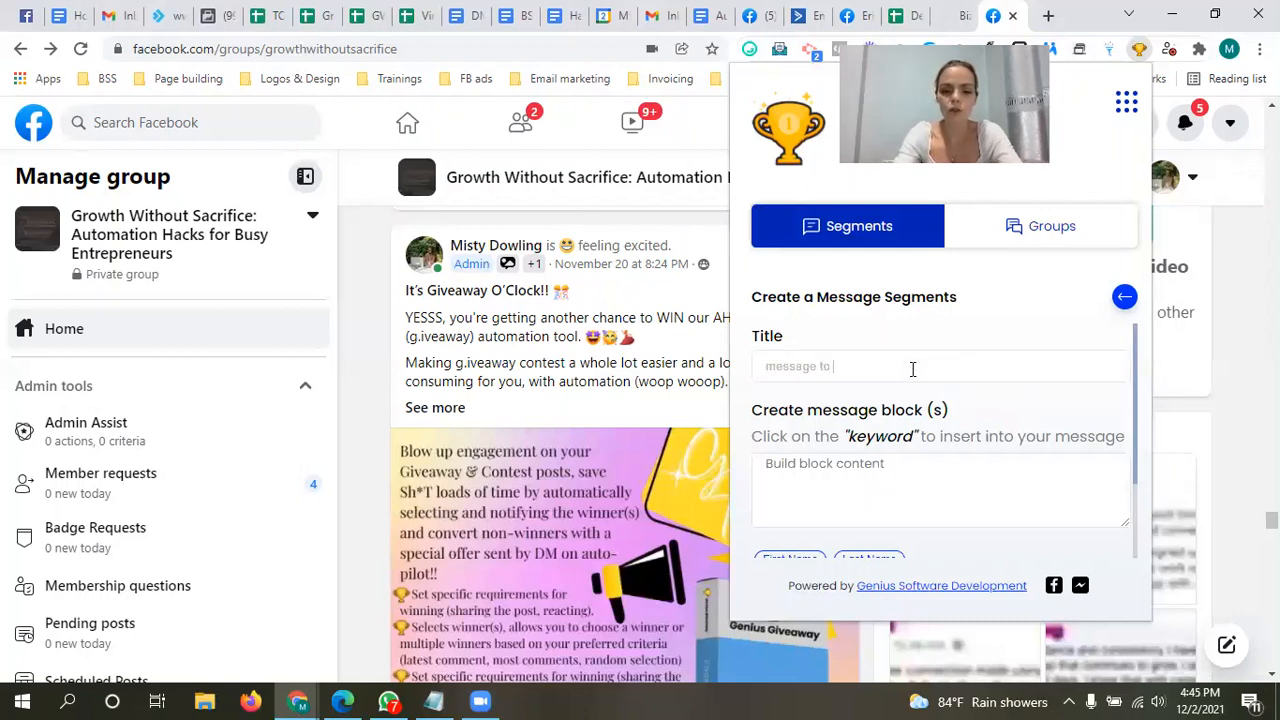
type("non-w")
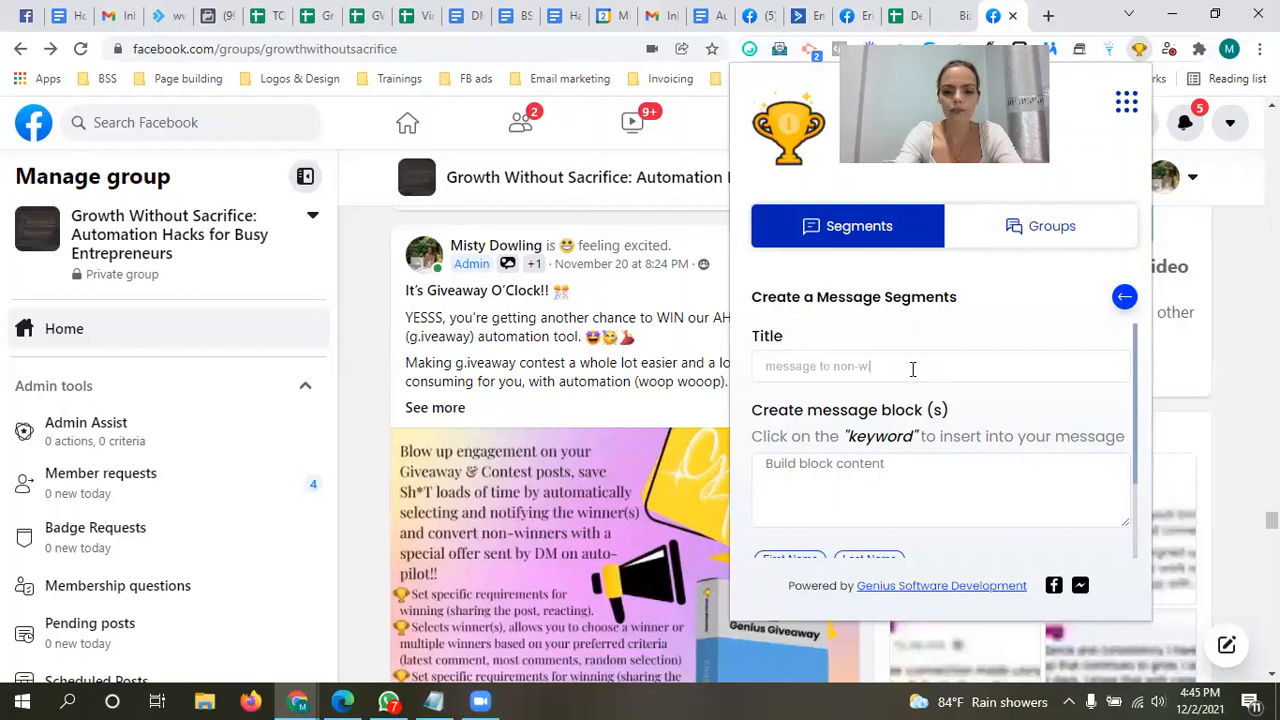
type("inner")
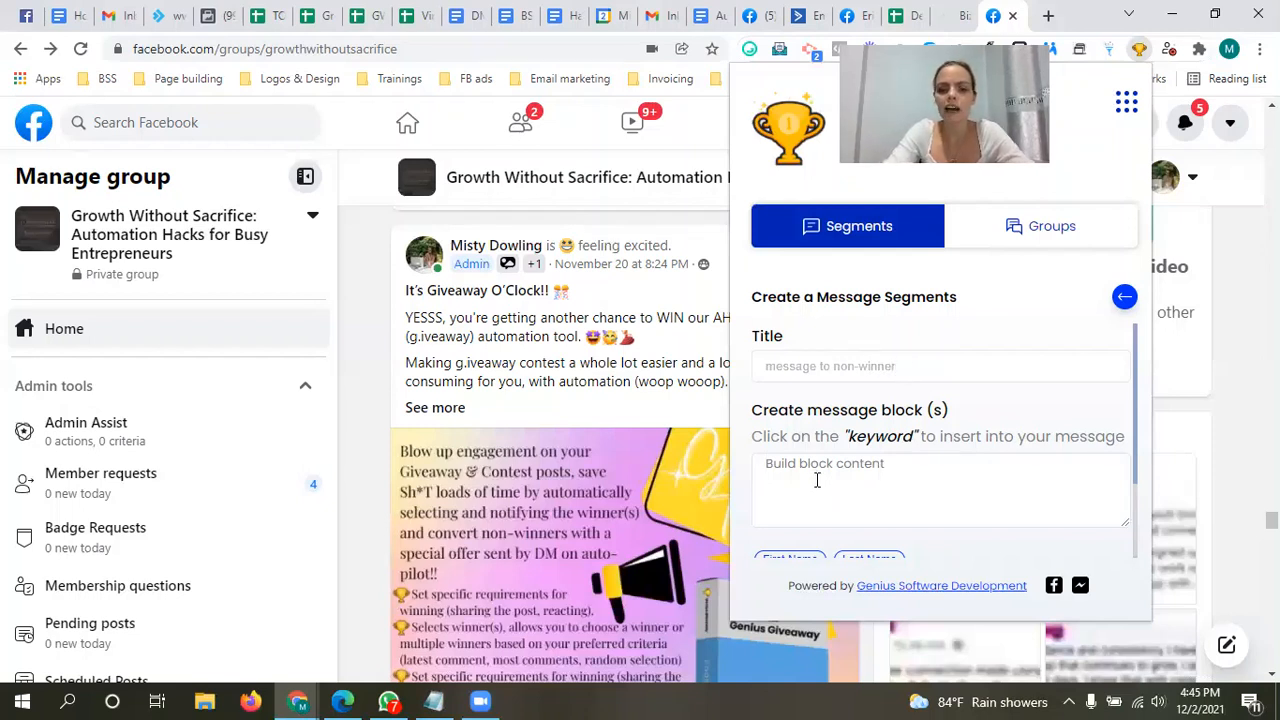
Step: Switch to the "genius giveaway notes.txt" file in Notepad and move its window beside the segment form
mouse_move(431, 692)
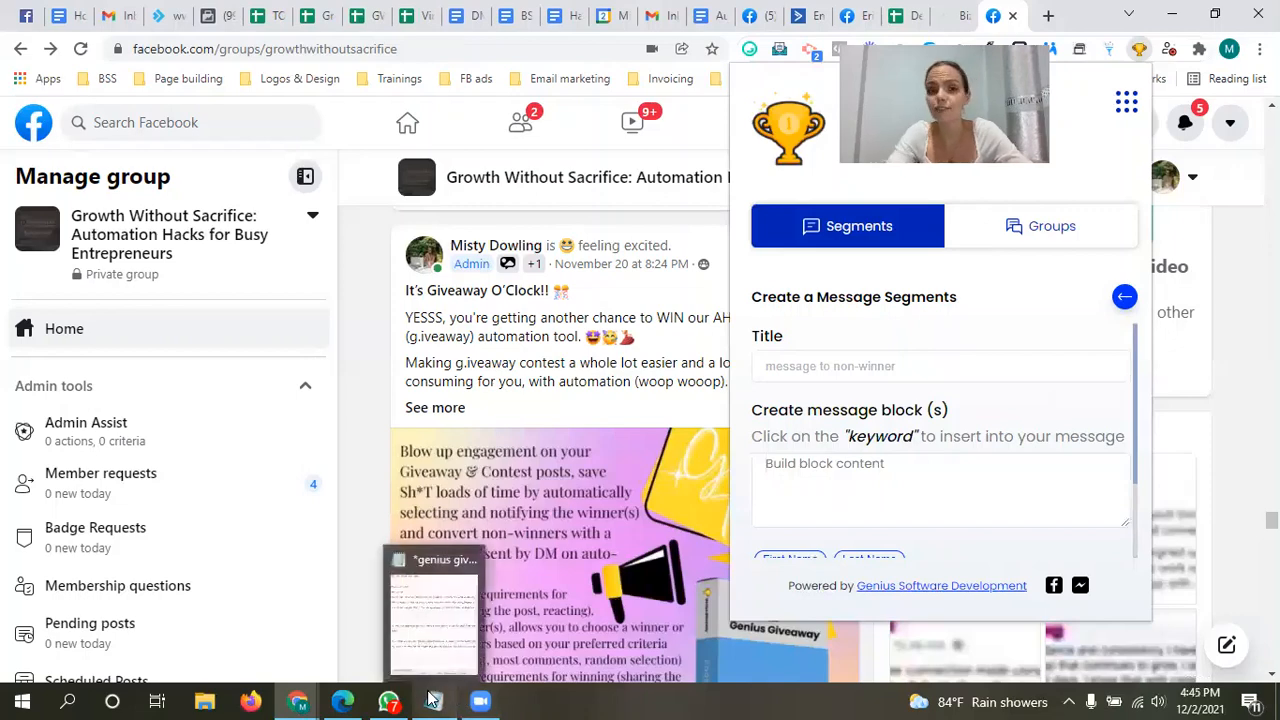
left_click(437, 612)
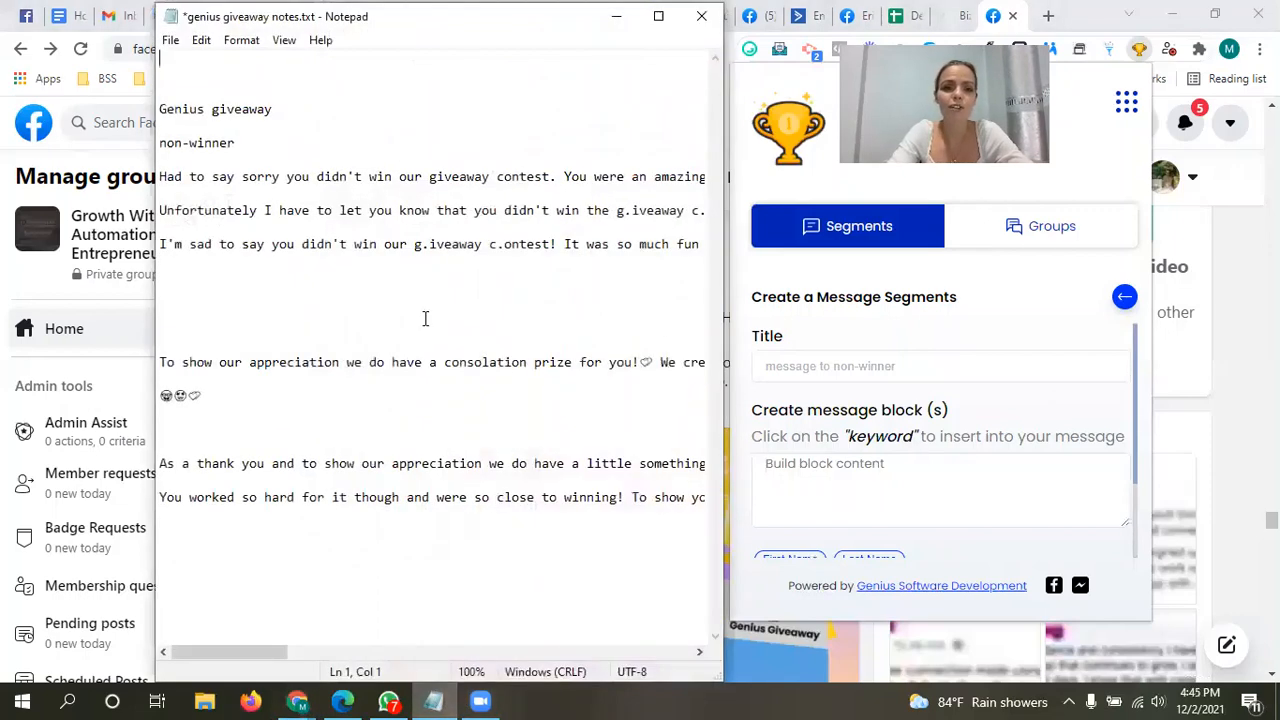
left_click_drag(422, 22, 362, 189)
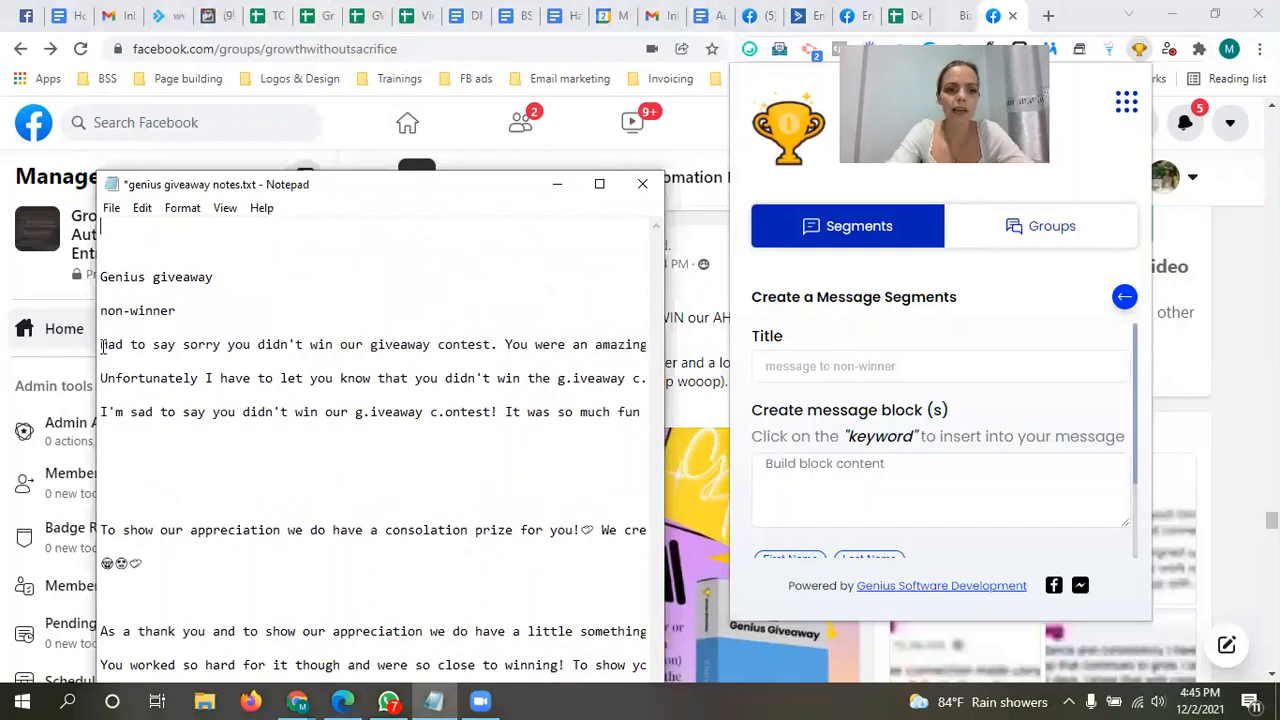
Step: Look through the three non-winner messages in the notes file from start to end
left_click_drag(102, 346, 646, 345)
left_click(616, 331)
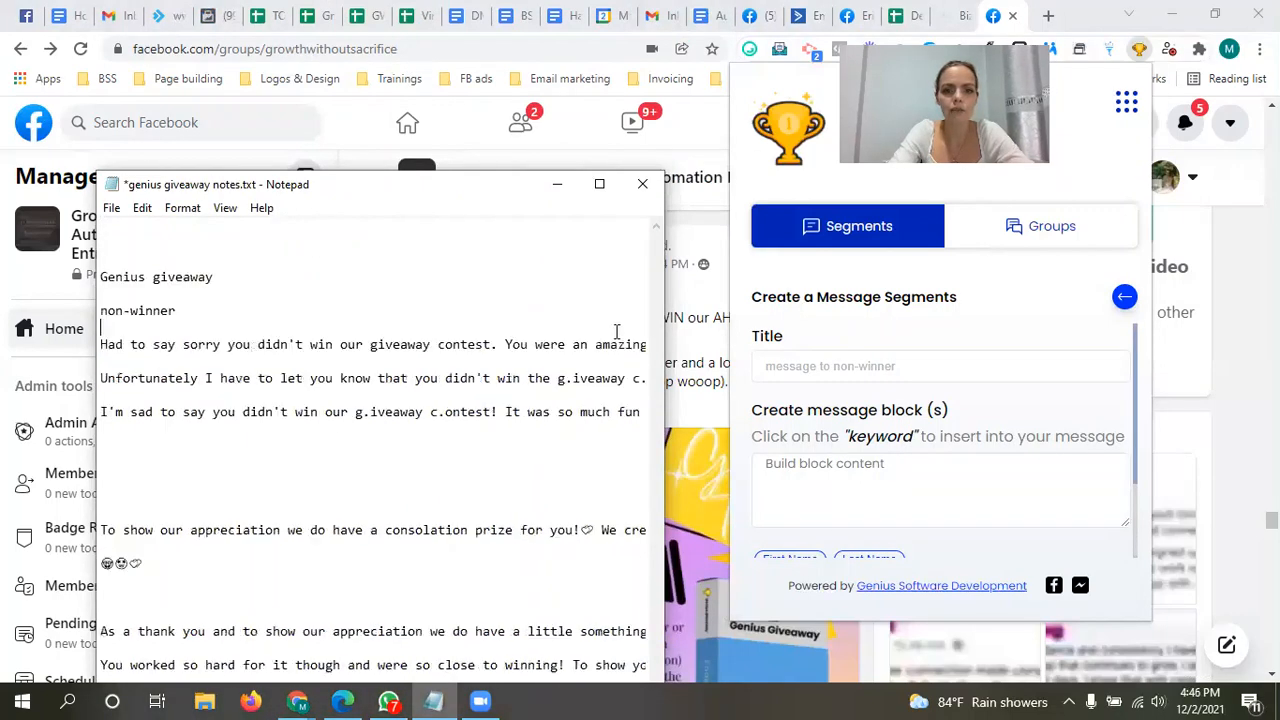
left_click(312, 308)
left_click(322, 438)
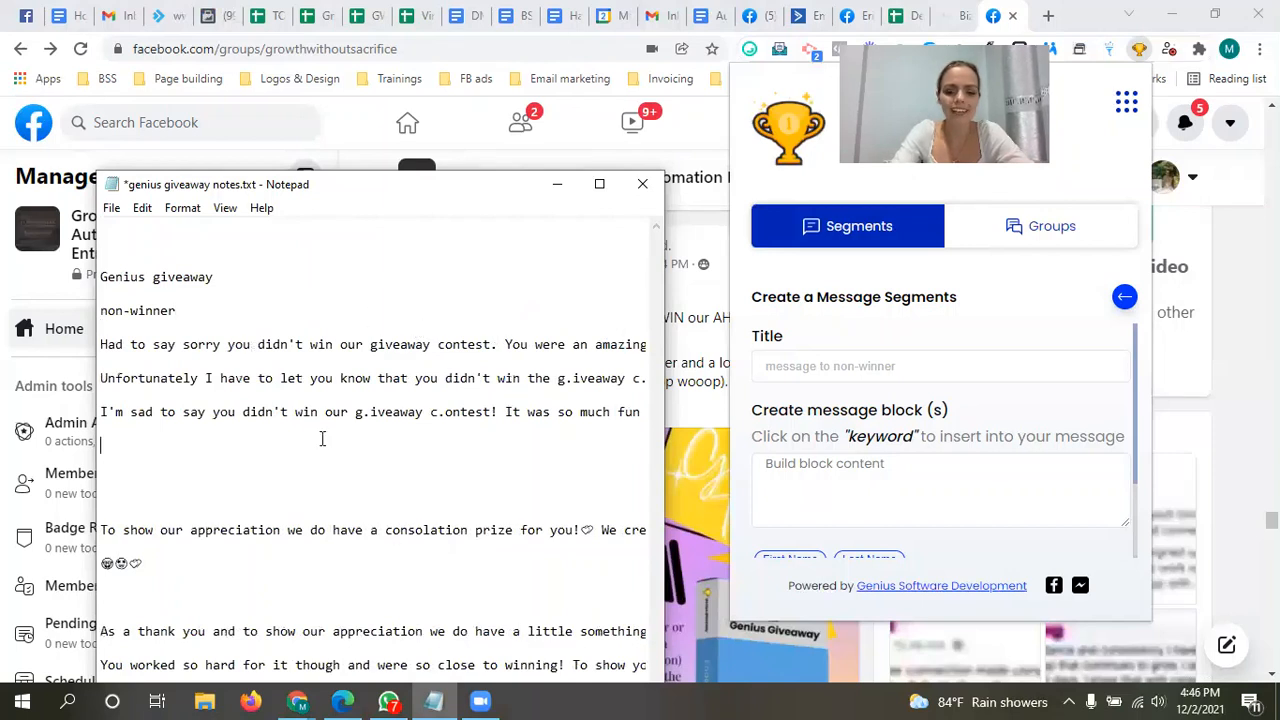
key("Left")
key("Left")
key("Left")
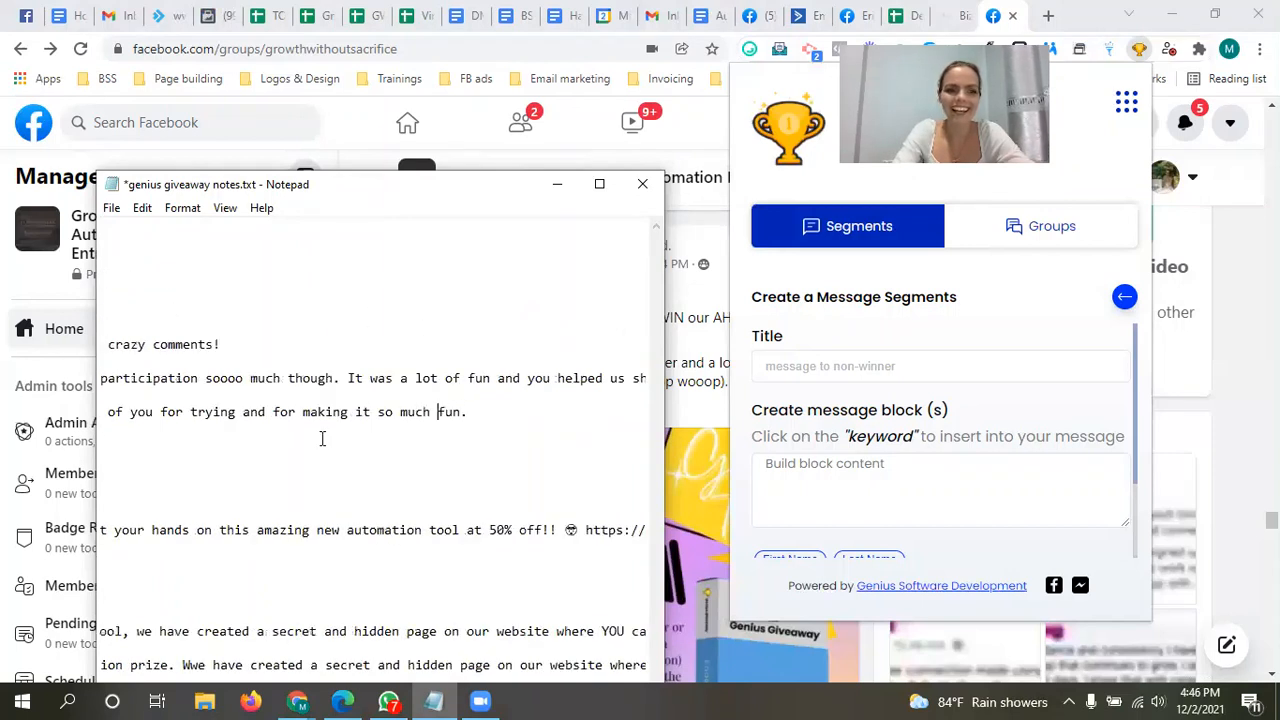
key("Left")
key("Left")
key("Left")
key("Left")
key("Left")
key("Left")
key("Left")
key("Left")
key("Left")
key("Left")
key("Left")
key("Left")
key("Left")
key("Left")
key("Left")
key("Left")
key("Left")
key("Left")
key("Left")
key("Left")
key("Left")
key("Left")
key("Left")
key("Left")
key("Left")
key("Left")
key("Left")
key("Left")
key("Left")
key("Left")
key("Left")
key("Left")
key("Left")
key("Left")
key("Left")
key("Left")
key("Left")
key("Left")
key("Left")
key("Left")
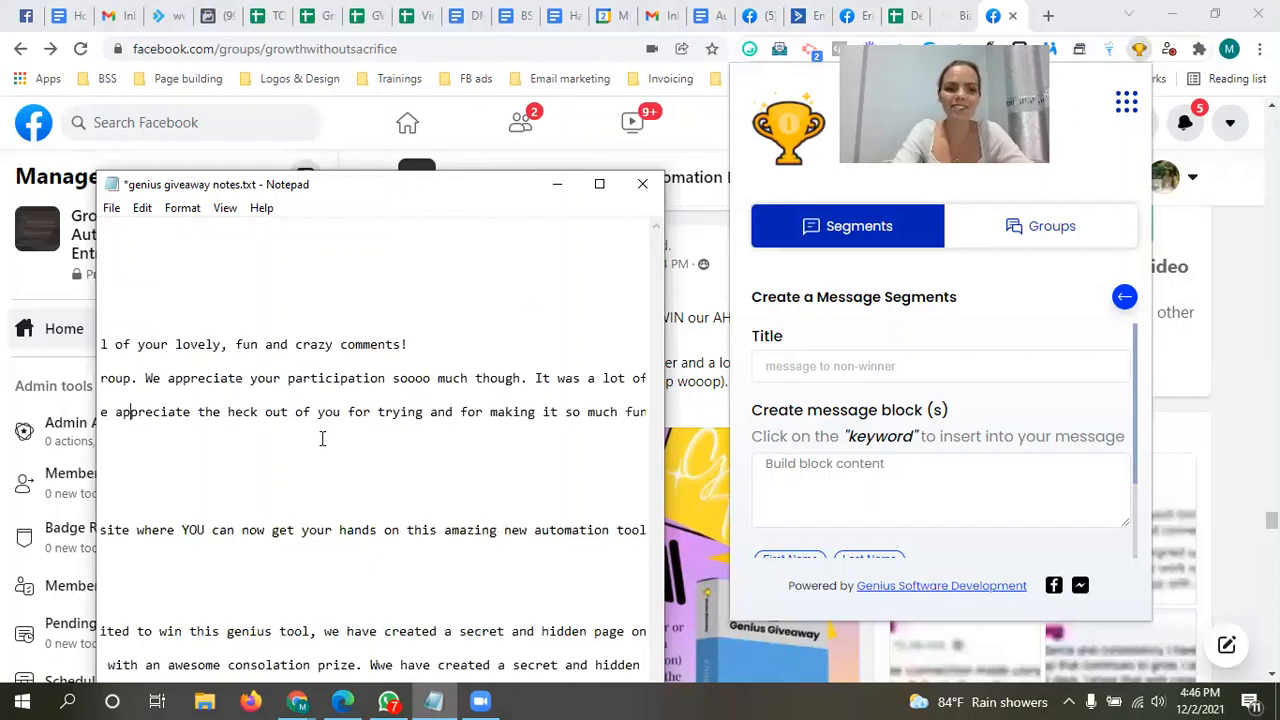
key("Left")
key("Left")
key("Left")
key("Left")
key("Left")
key("Left")
key("Left")
key("Left")
key("Left")
key("Left")
key("Left")
key("Left")
key("Left")
key("Left")
key("Left")
key("Left")
key("Left")
key("Left")
key("Left")
key("Left")
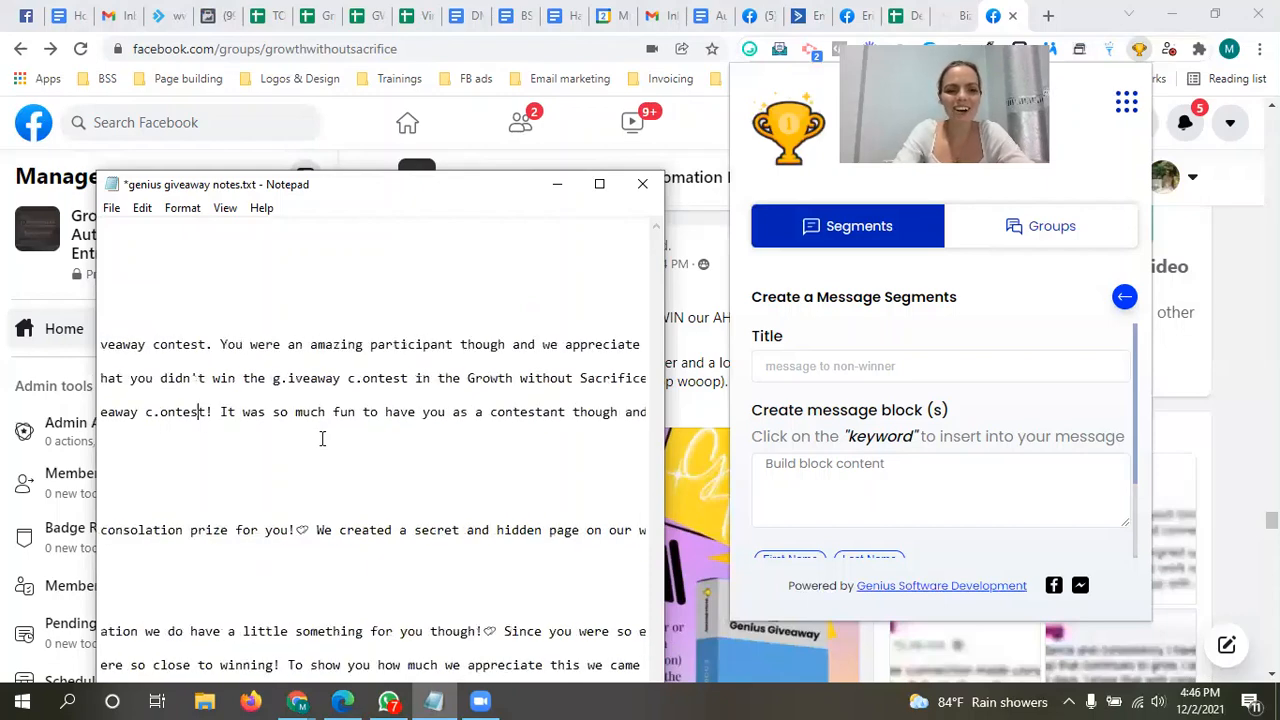
key("Left")
key("Left")
key("Left")
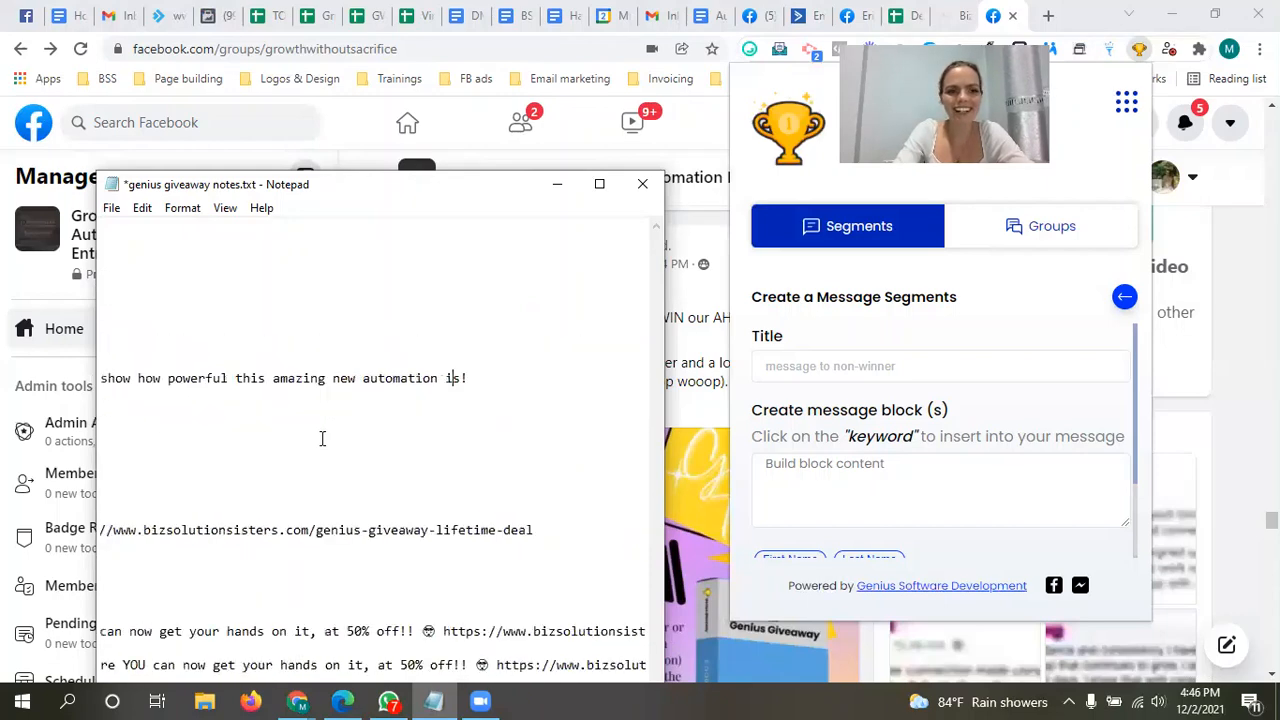
key("Right")
key("Right")
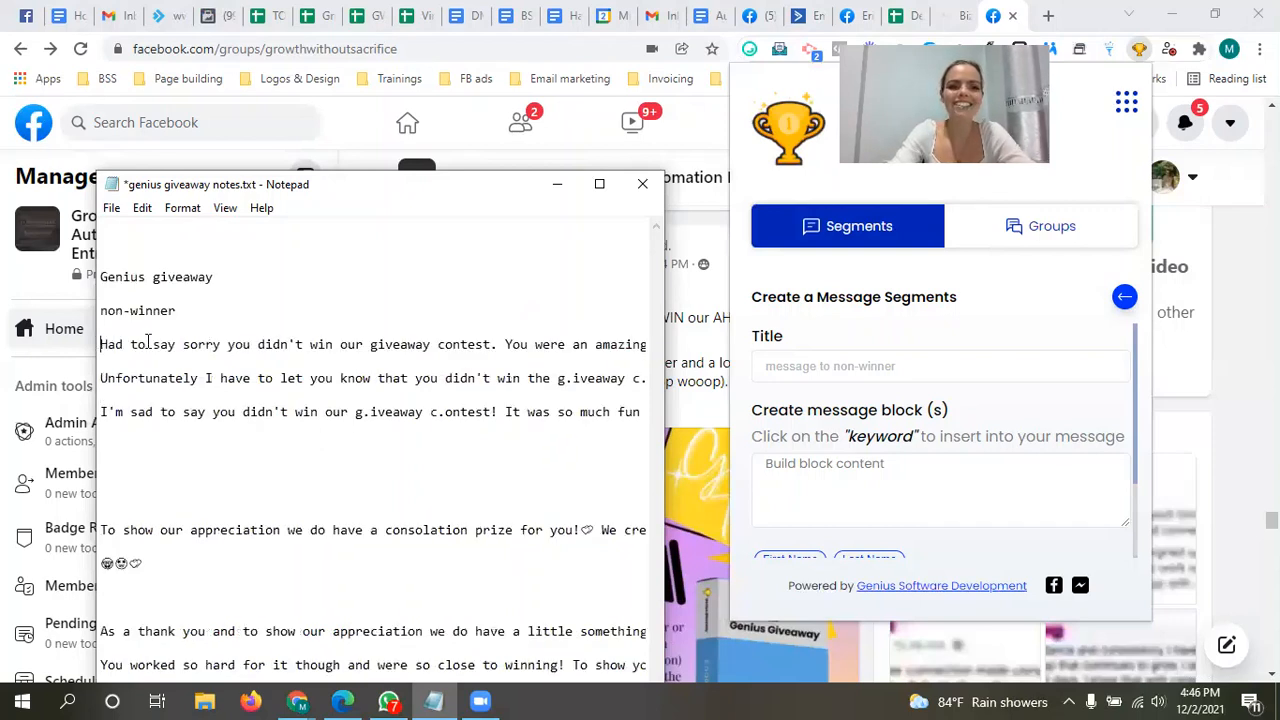
Step: Copy the non-winner message beginning "Had to say sorry you didn't win our giveaway contest" from the notes and add it as the first message block
left_click_drag(100, 344, 556, 347)
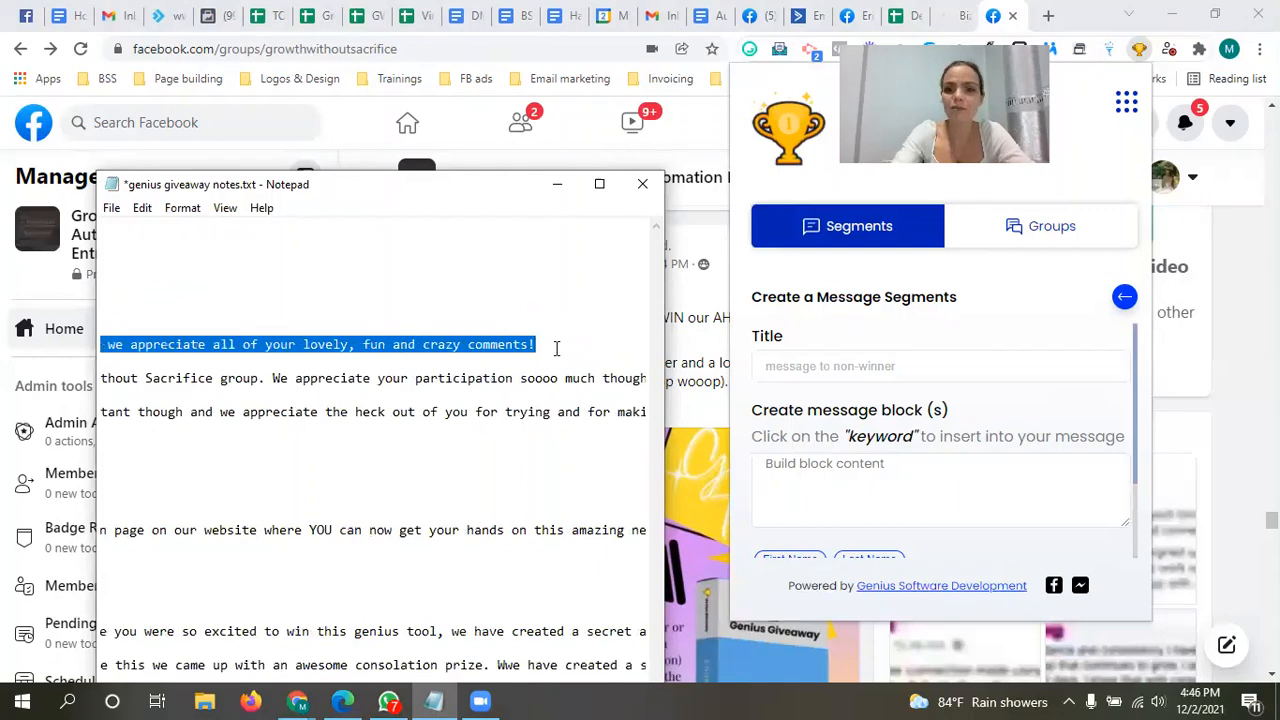
left_click(901, 489)
key("ctrl+v")
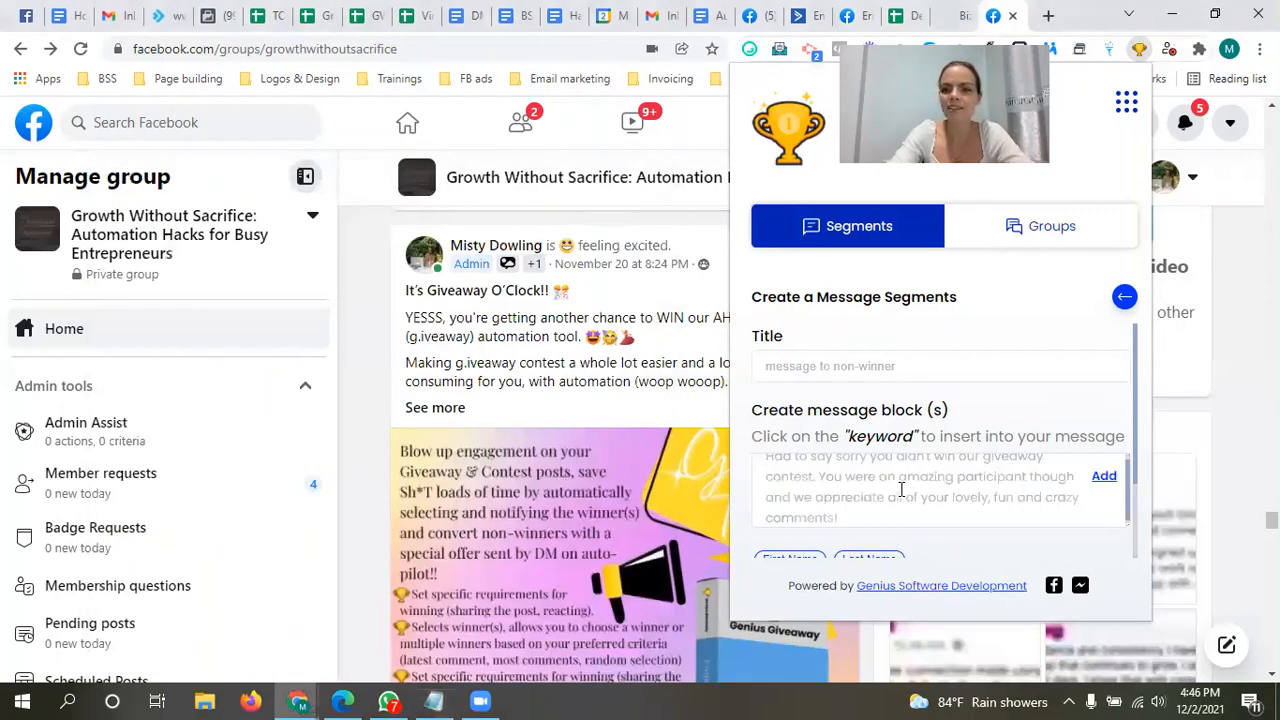
left_click(1104, 477)
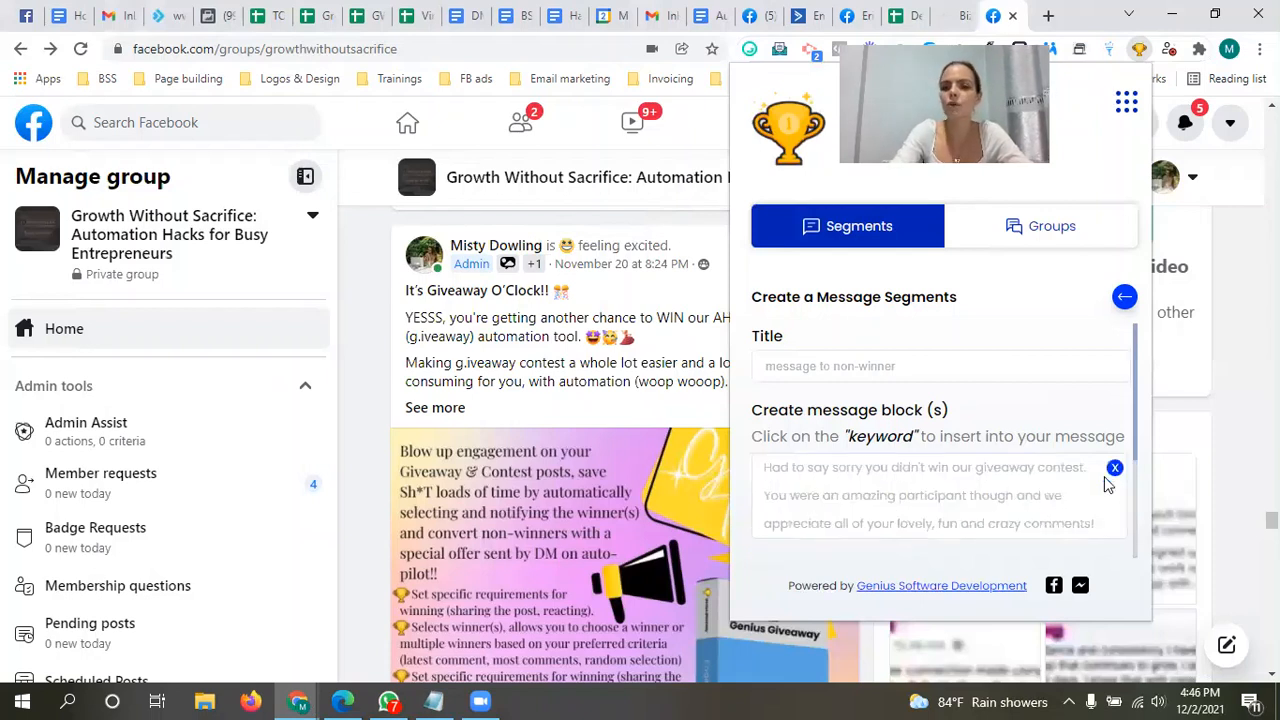
Step: Switch back to the Notepad notes and copy the whole line beginning "Unfortunately I have to let you know that you didn't win"
left_click_drag(1135, 412, 1147, 494)
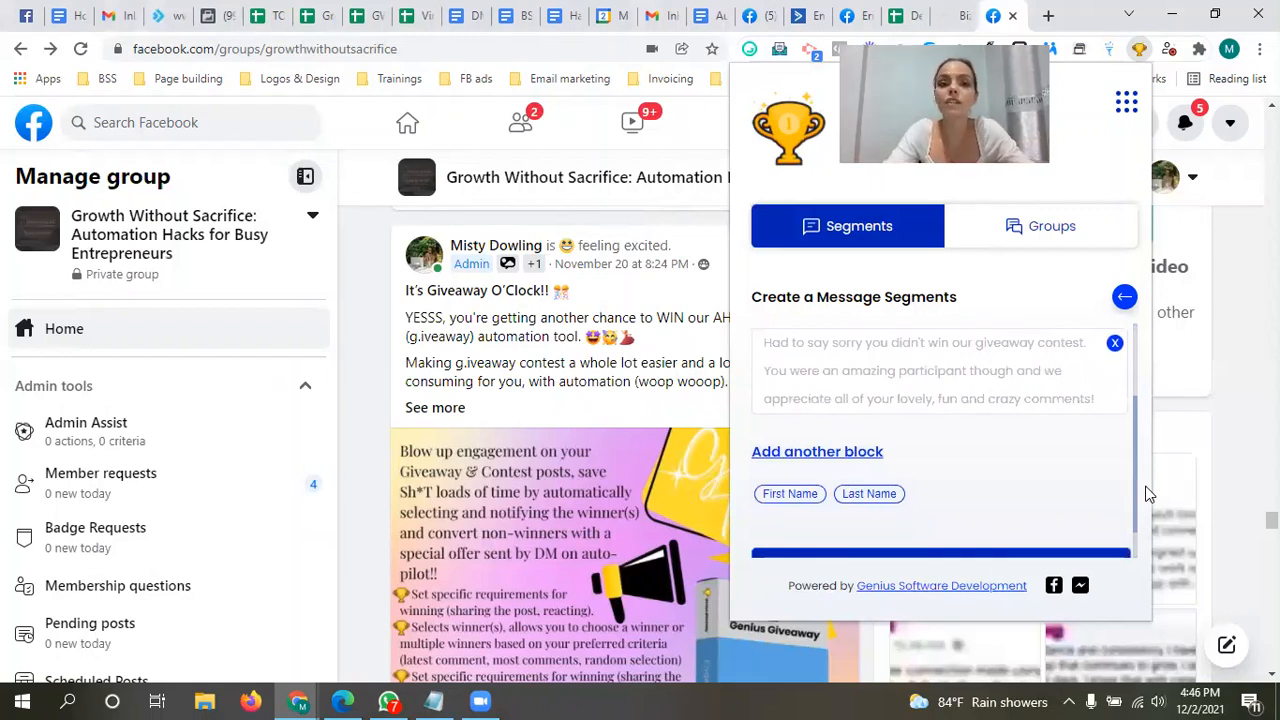
left_click(440, 700)
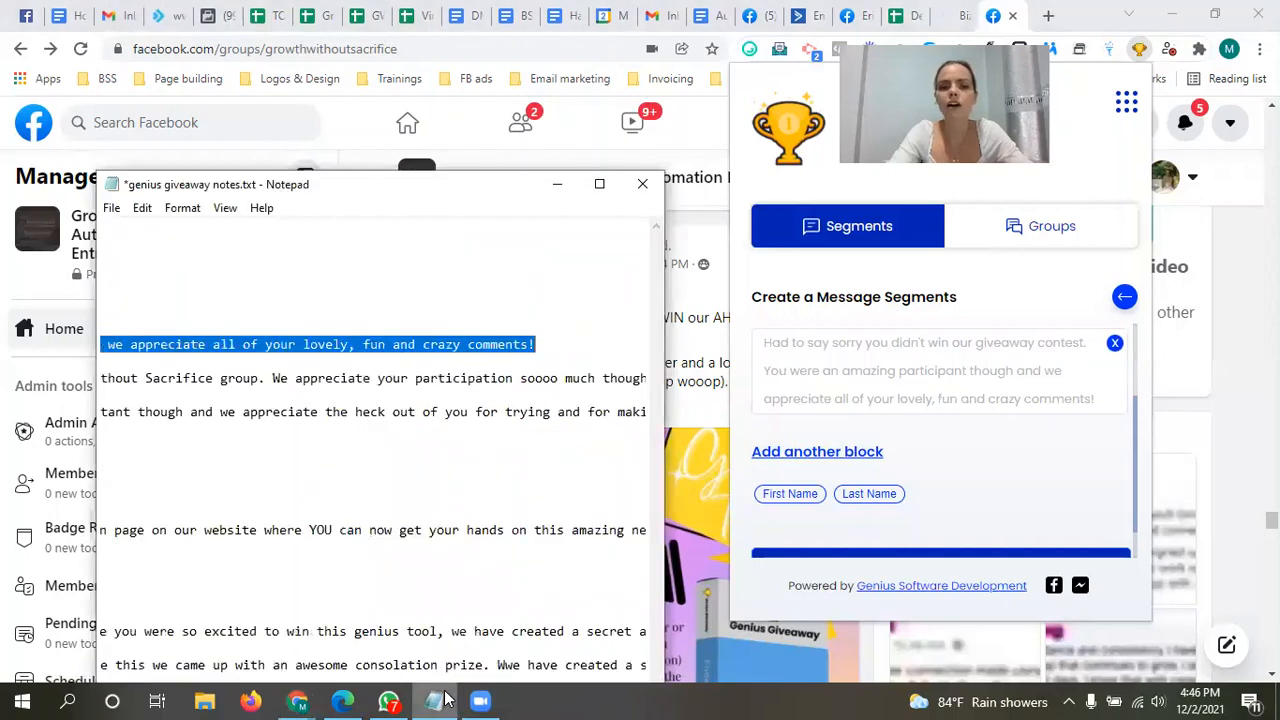
left_click(158, 372)
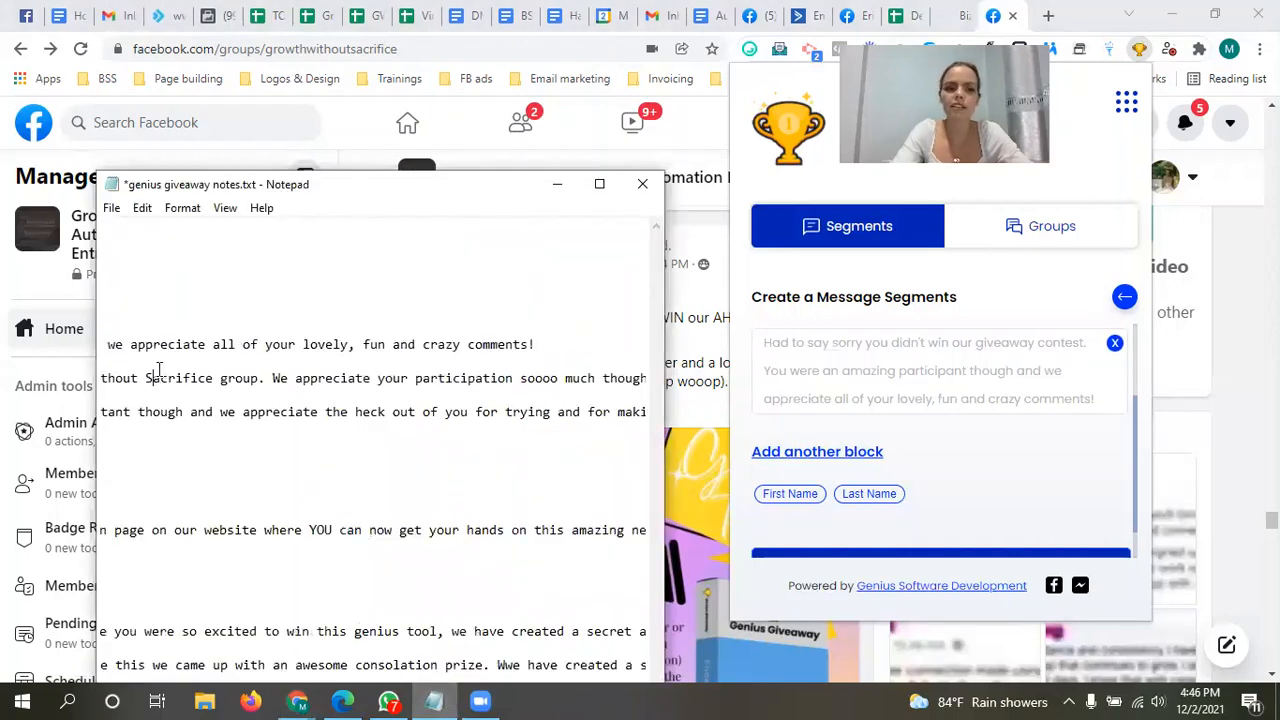
key("Left")
key("Left")
key("Left")
key("Left")
key("Left")
key("Left")
key("Left")
key("Left")
key("Left")
key("Left")
key("Left")
key("Left")
key("Left")
key("Left")
key("Left")
key("Left")
key("Left")
key("Left")
key("Left")
key("Left")
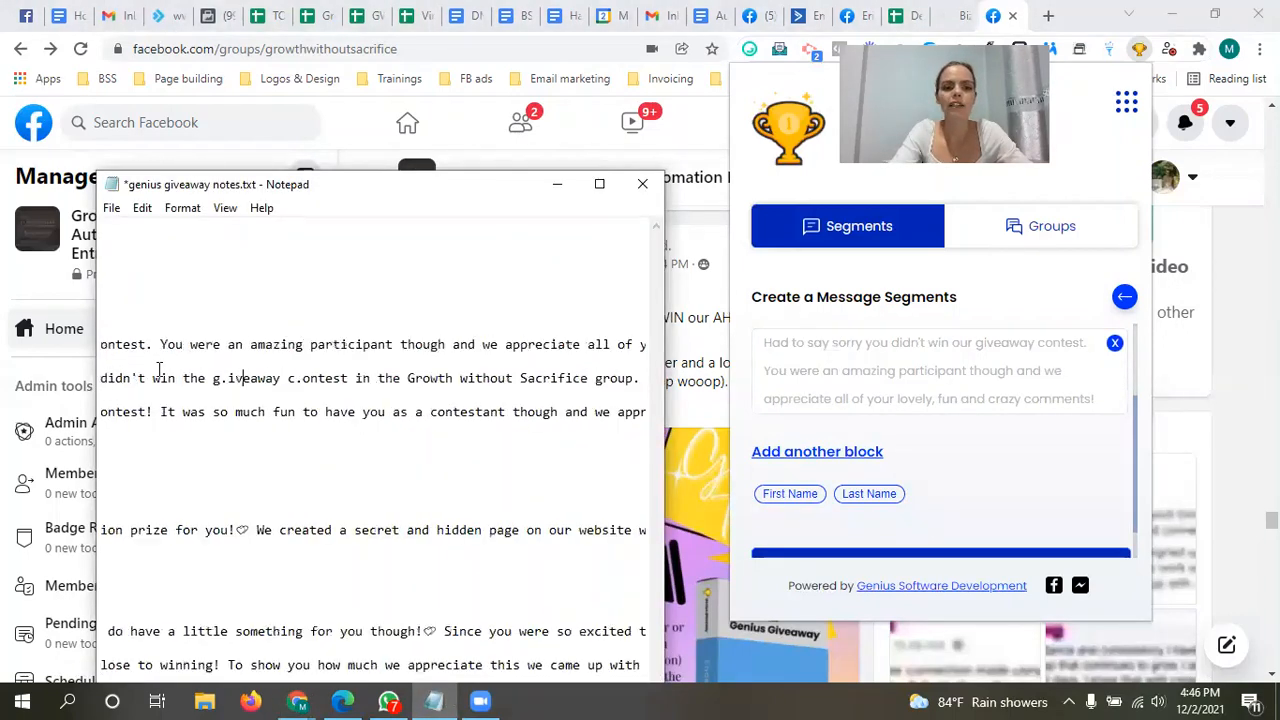
key("Left")
key("Left")
key("Left")
key("Left")
key("Left")
key("Left")
key("Left")
key("Left")
key("Left")
key("Left")
key("Left")
key("Left")
key("Left")
key("Left")
key("Left")
key("Left")
key("Left")
key("Left")
key("Left")
key("Left")
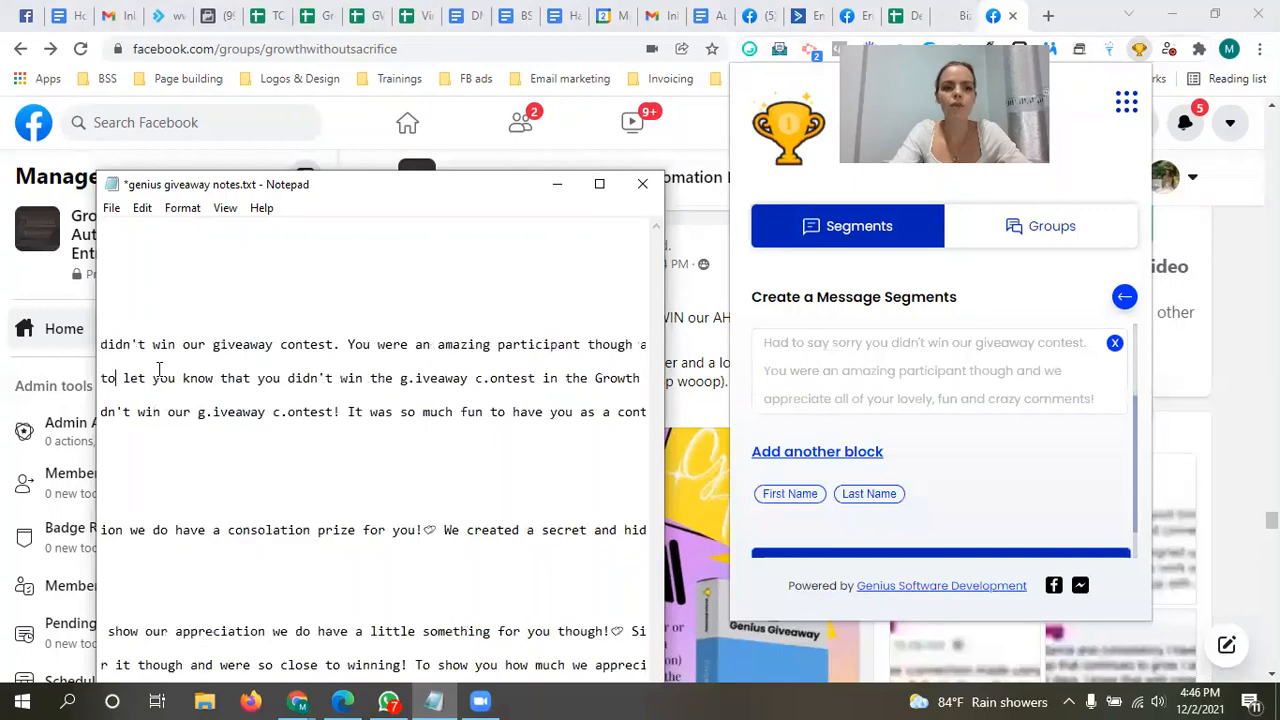
key("Left")
key("Left")
key("Left")
key("Left")
key("Left")
key("Left")
key("Left")
key("Left")
key("Left")
key("Left")
key("Left")
key("Left")
key("Left")
key("Left")
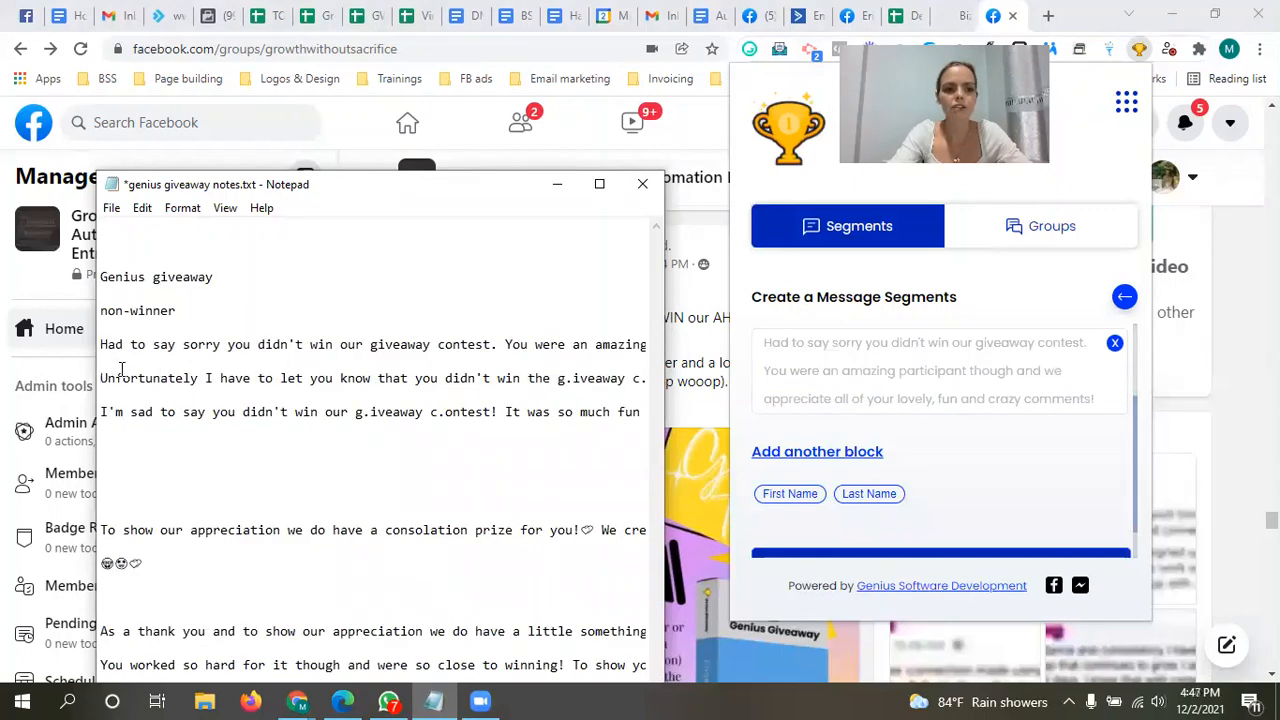
left_click_drag(99, 380, 593, 381)
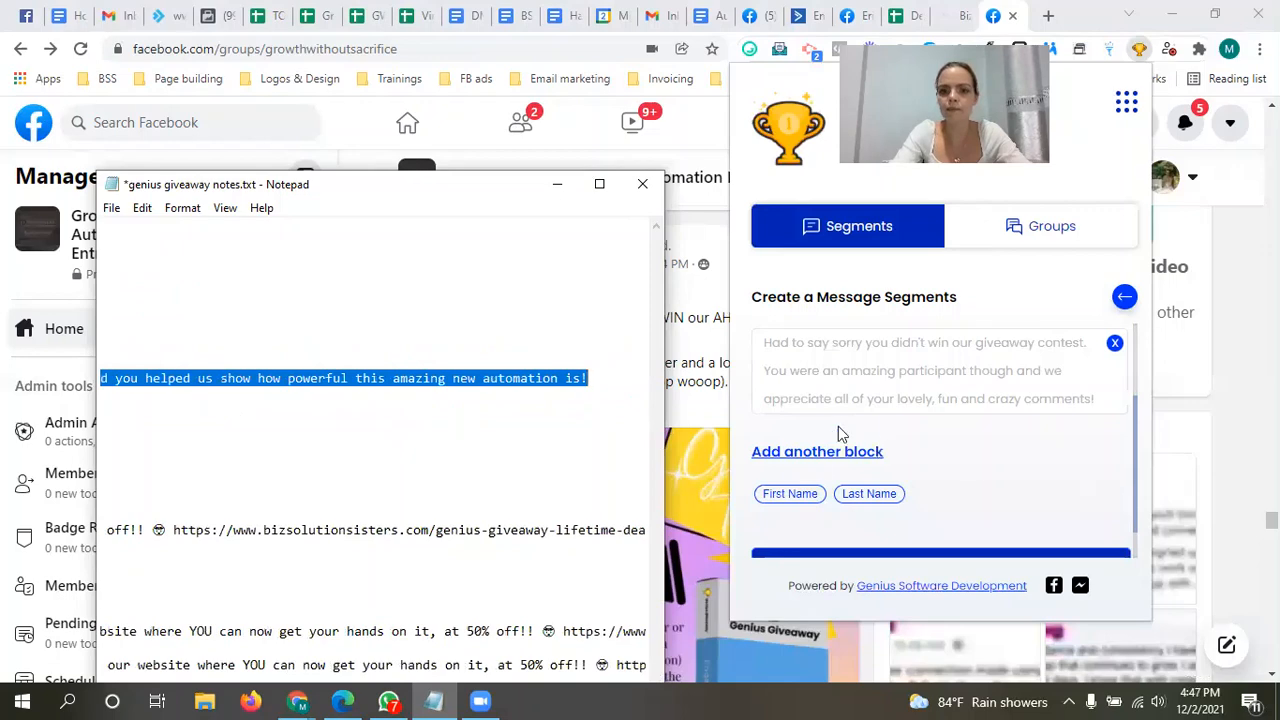
Step: Create a second message block with the copied "Unfortunately" text, review its wording, and add it to the segment
left_click(812, 452)
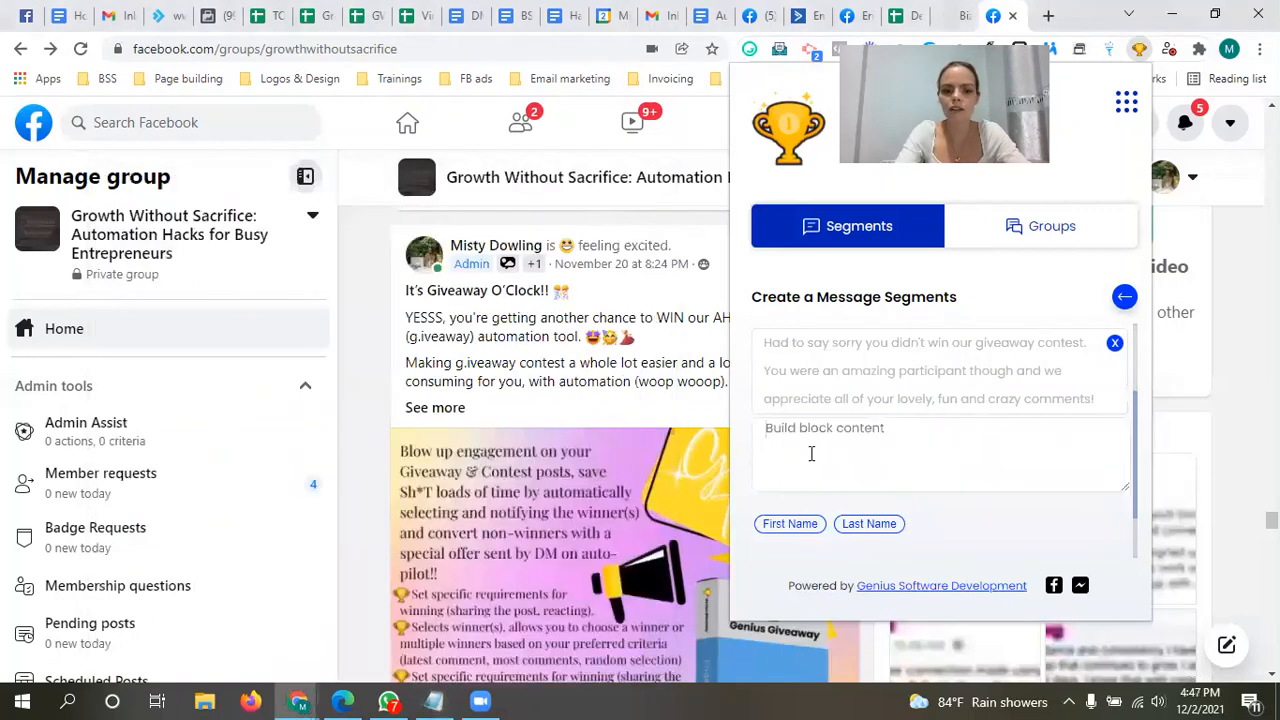
key("ctrl+v")
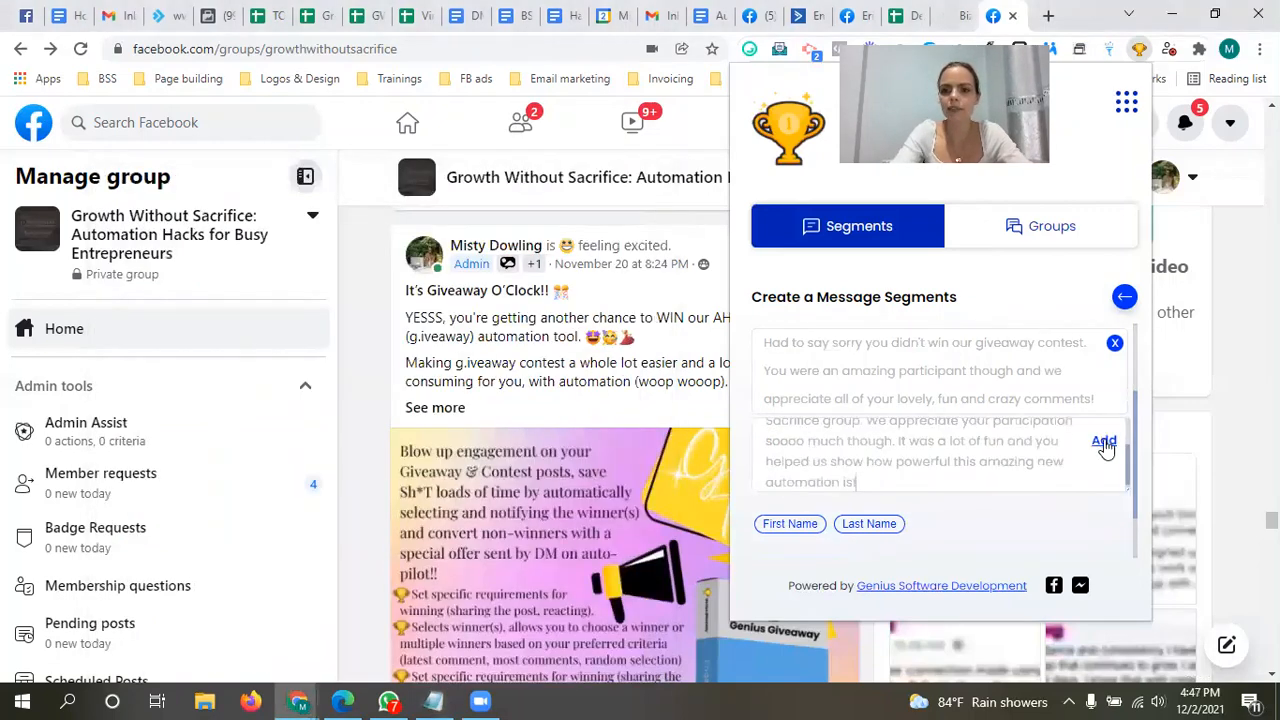
scroll(1017, 467, "up", 1)
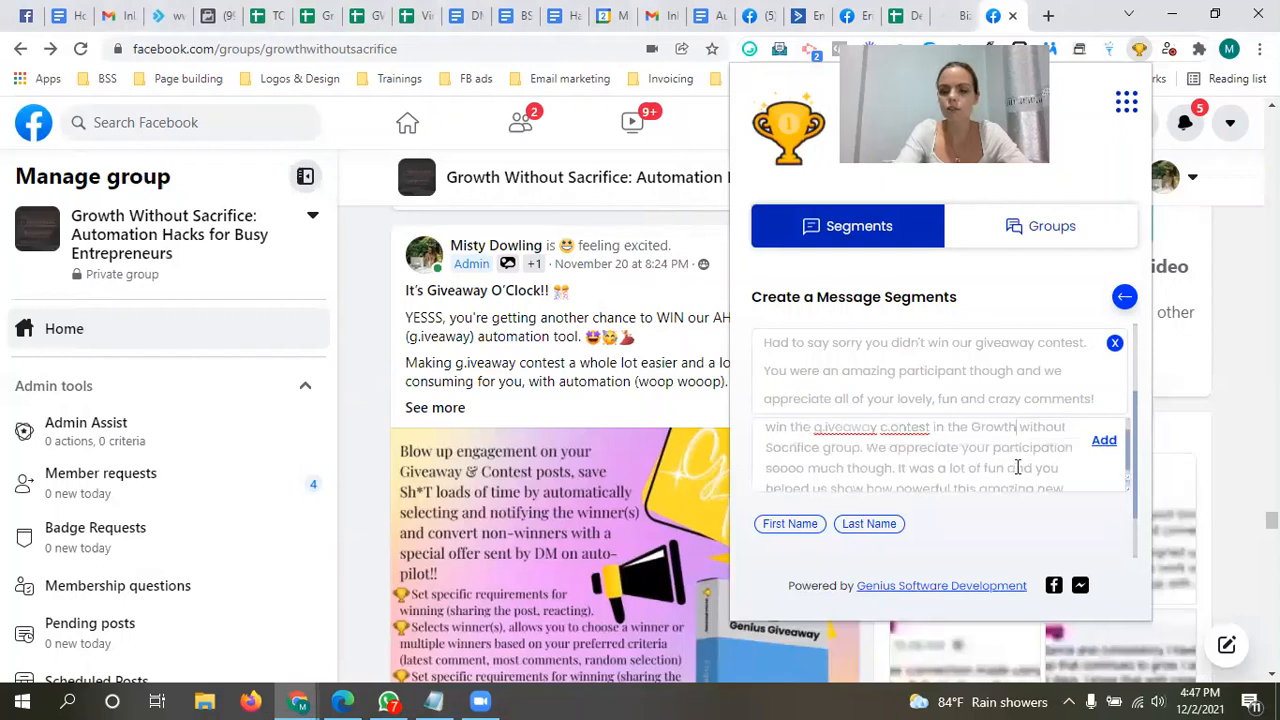
scroll(1017, 467, "up", 1)
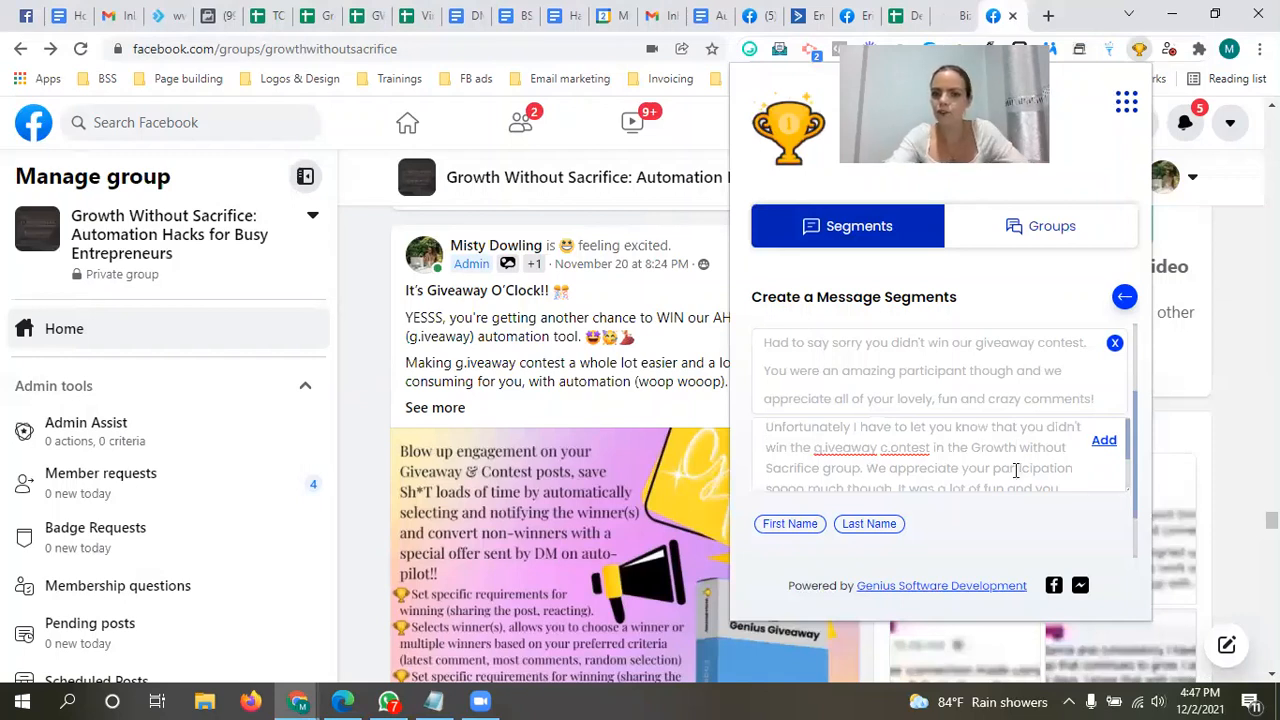
scroll(1017, 467, "down", 1)
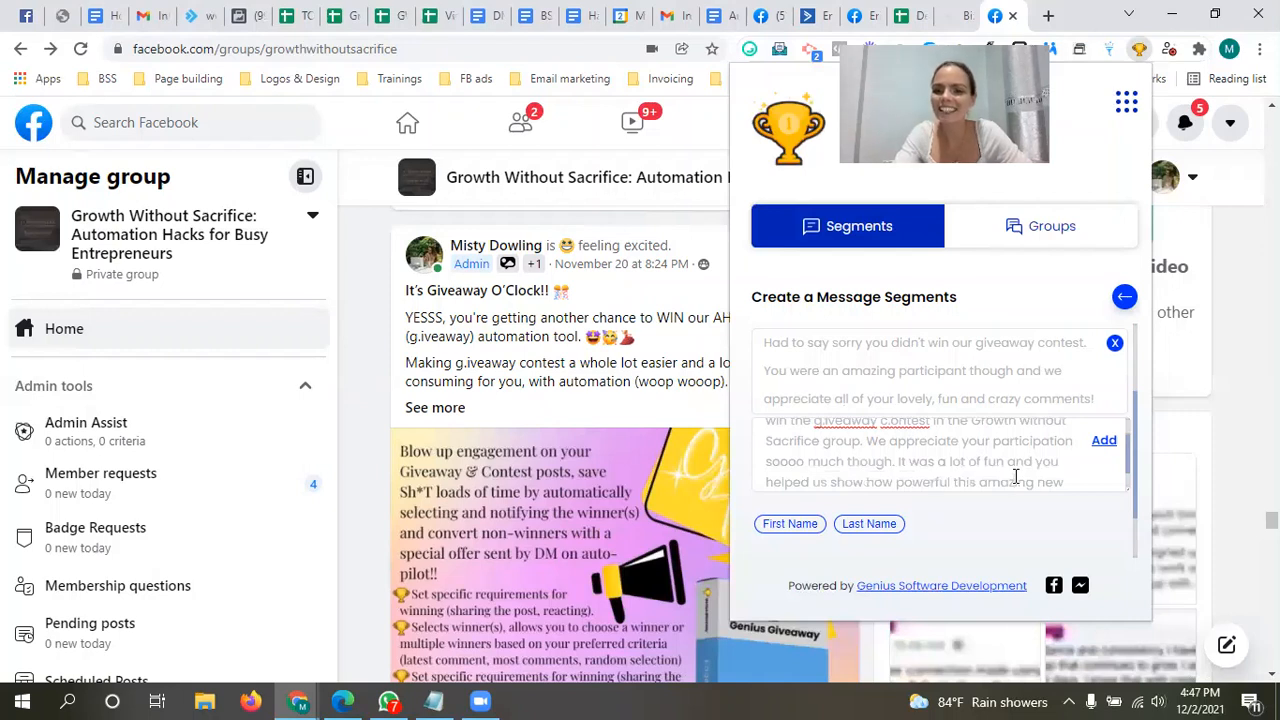
scroll(1015, 477, "down", 1)
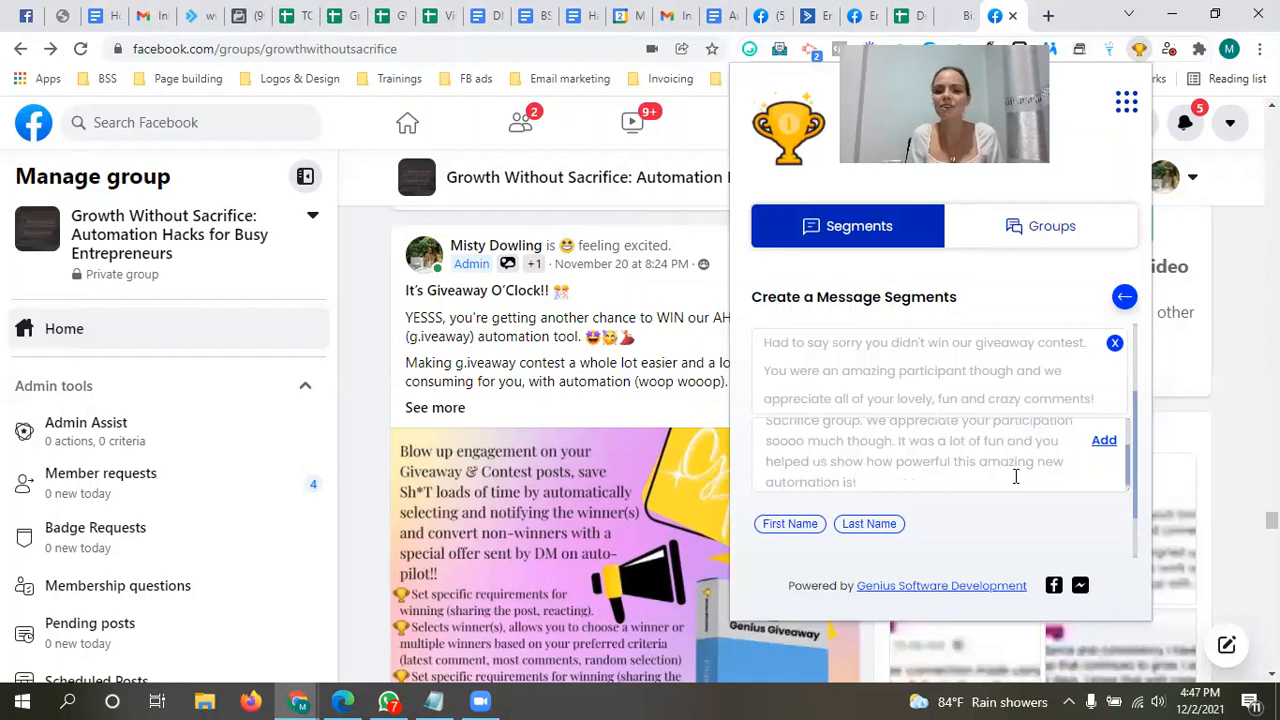
left_click(1104, 443)
Step: Return to the Notepad notes and copy the whole line beginning "I'm sad to say you didn't win our g.iveaway c.ontest!"
left_click_drag(1134, 443, 1140, 495)
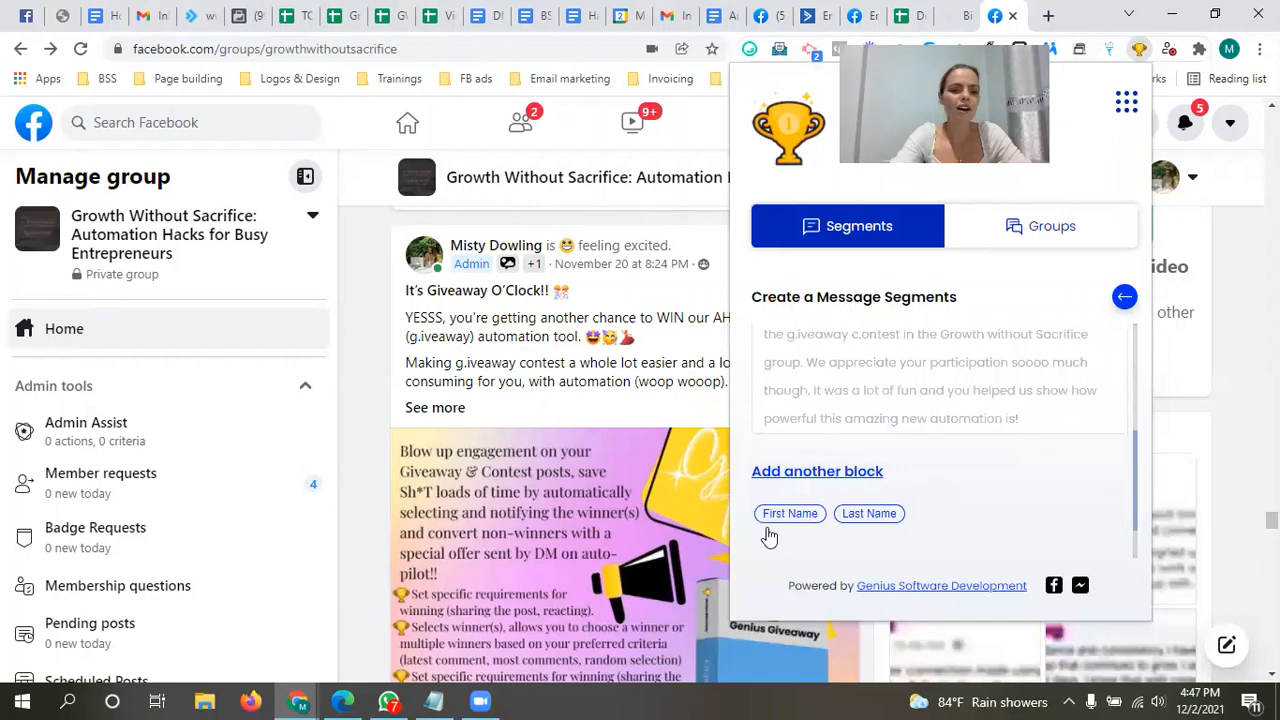
left_click(433, 701)
left_click(306, 431)
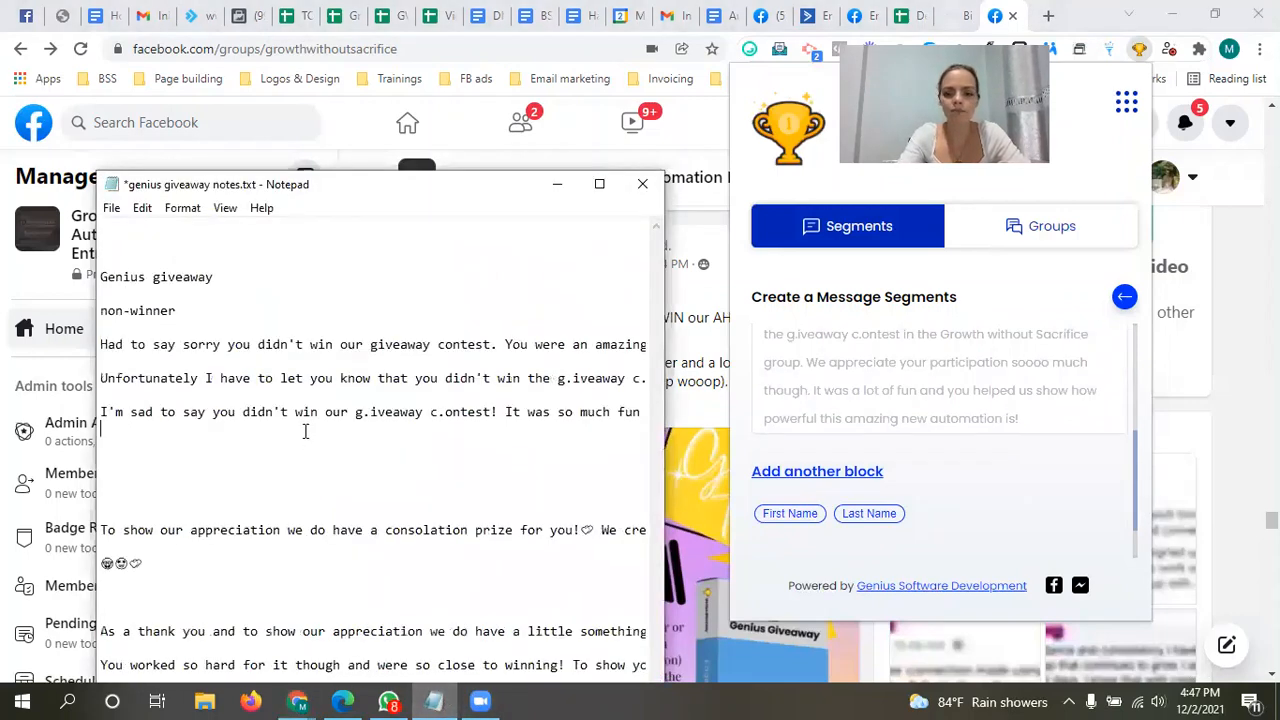
key("Left")
key("Left")
key("Left")
key("Left")
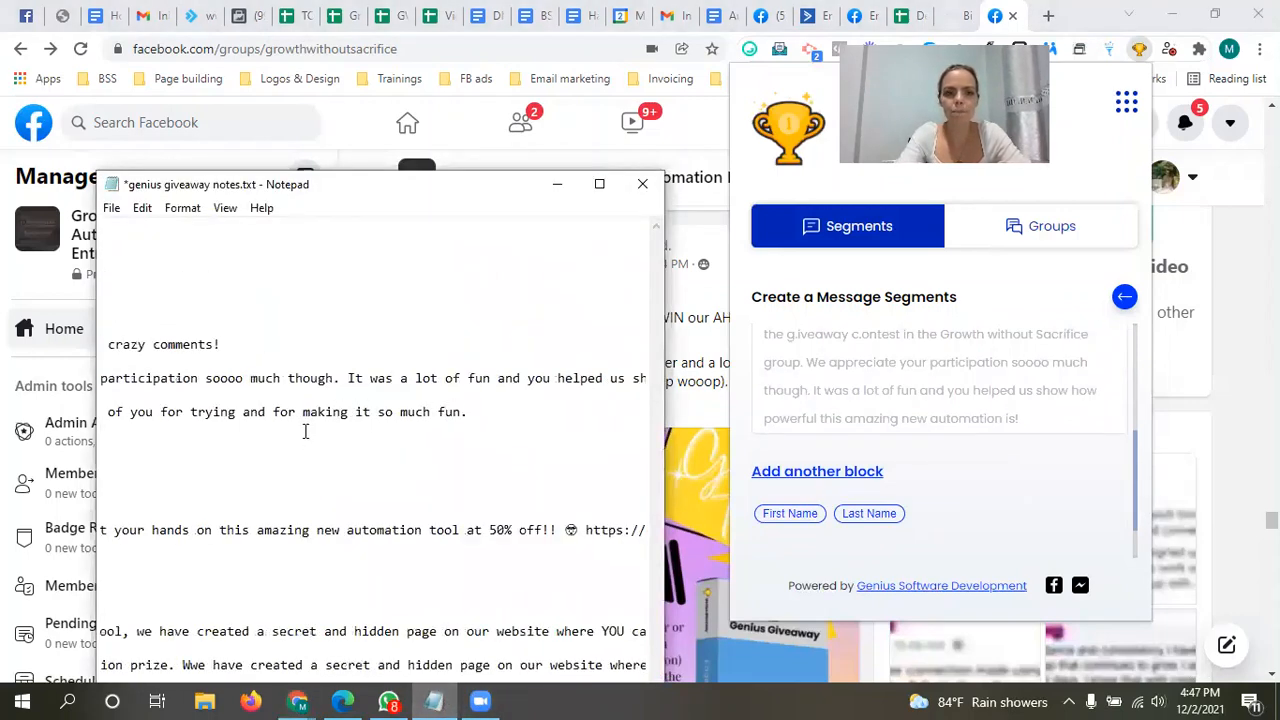
key("Left")
key("Left")
key("Left")
key("Left")
key("Left")
key("Left")
key("Left")
key("Left")
key("Left")
key("Left")
key("Left")
key("Left")
key("Left")
key("Left")
key("Left")
key("Left")
key("Left")
key("Left")
key("Left")
key("Left")
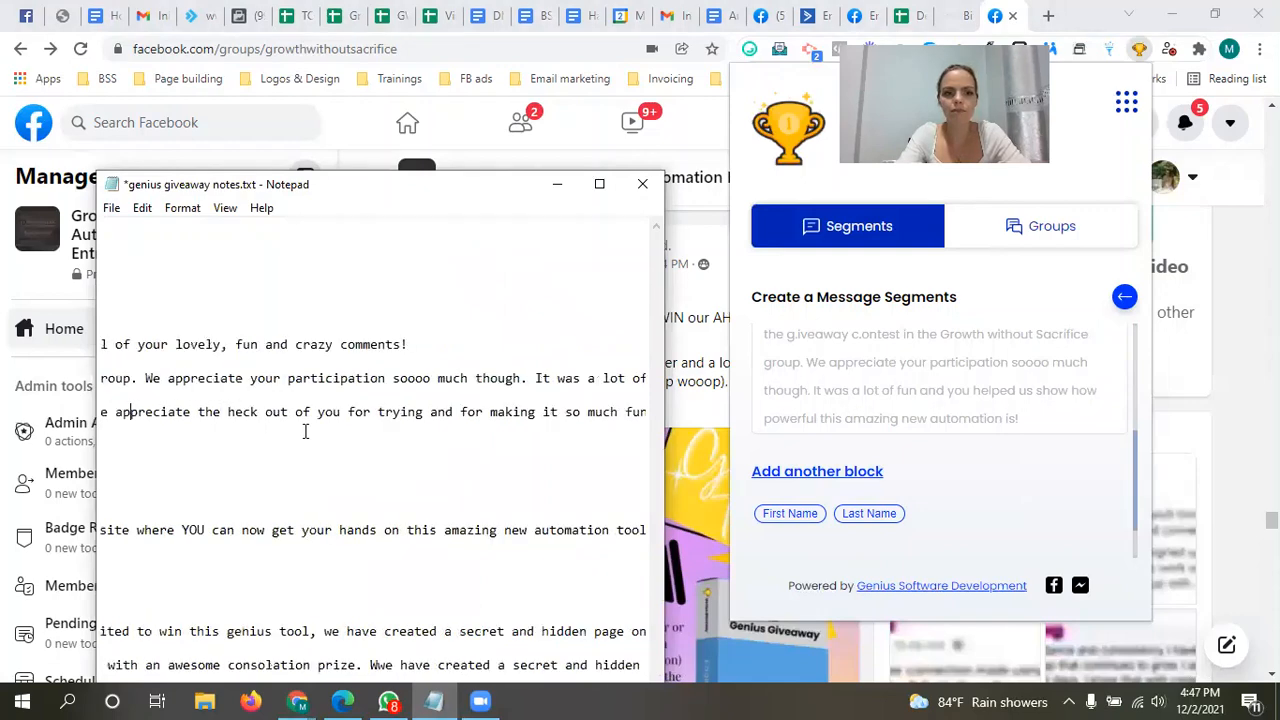
key("Left")
key("Left")
key("Left")
key("Left")
key("Left")
key("Left")
key("Left")
key("Left")
key("Left")
key("Left")
key("Left")
key("Left")
key("Left")
key("Left")
key("Left")
key("Left")
key("Left")
key("Left")
key("Left")
key("Left")
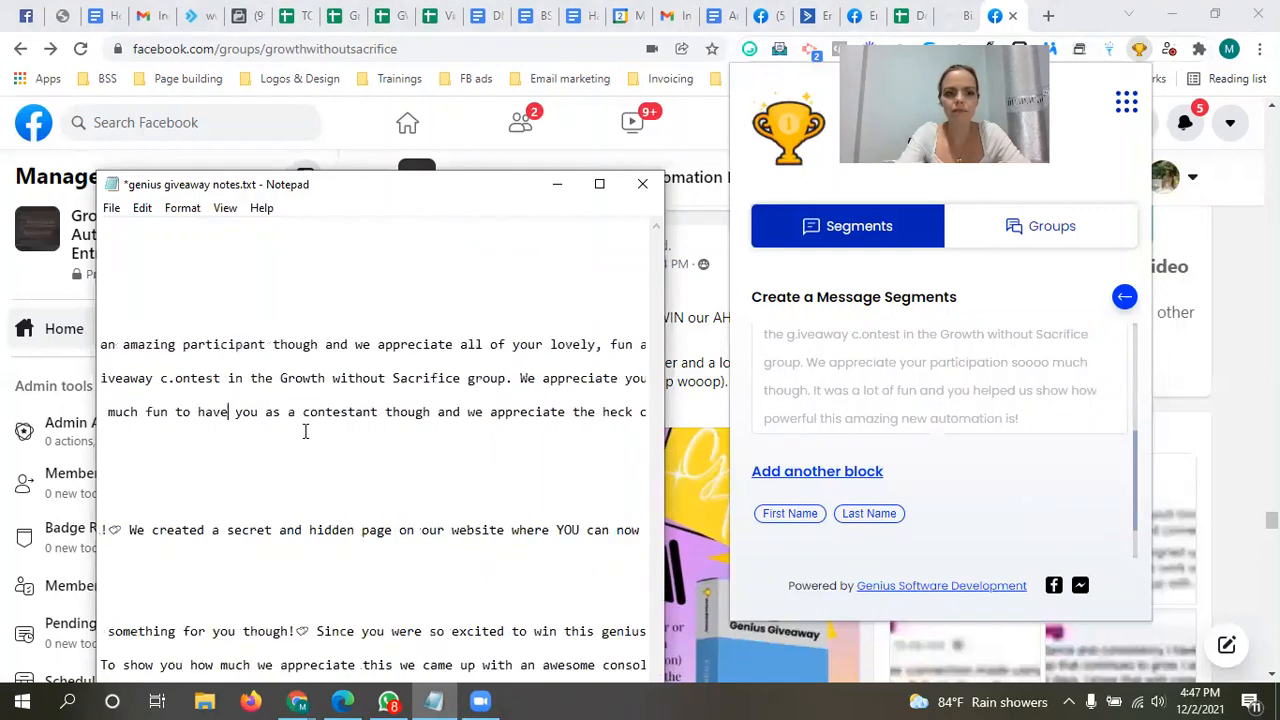
key("Left")
key("Left")
key("Left")
key("Left")
key("Left")
key("Left")
key("Left")
key("Left")
key("Left")
key("Left")
key("Left")
key("Left")
key("Left")
key("Left")
key("Left")
key("Left")
key("Left")
key("Left")
key("Left")
key("Left")
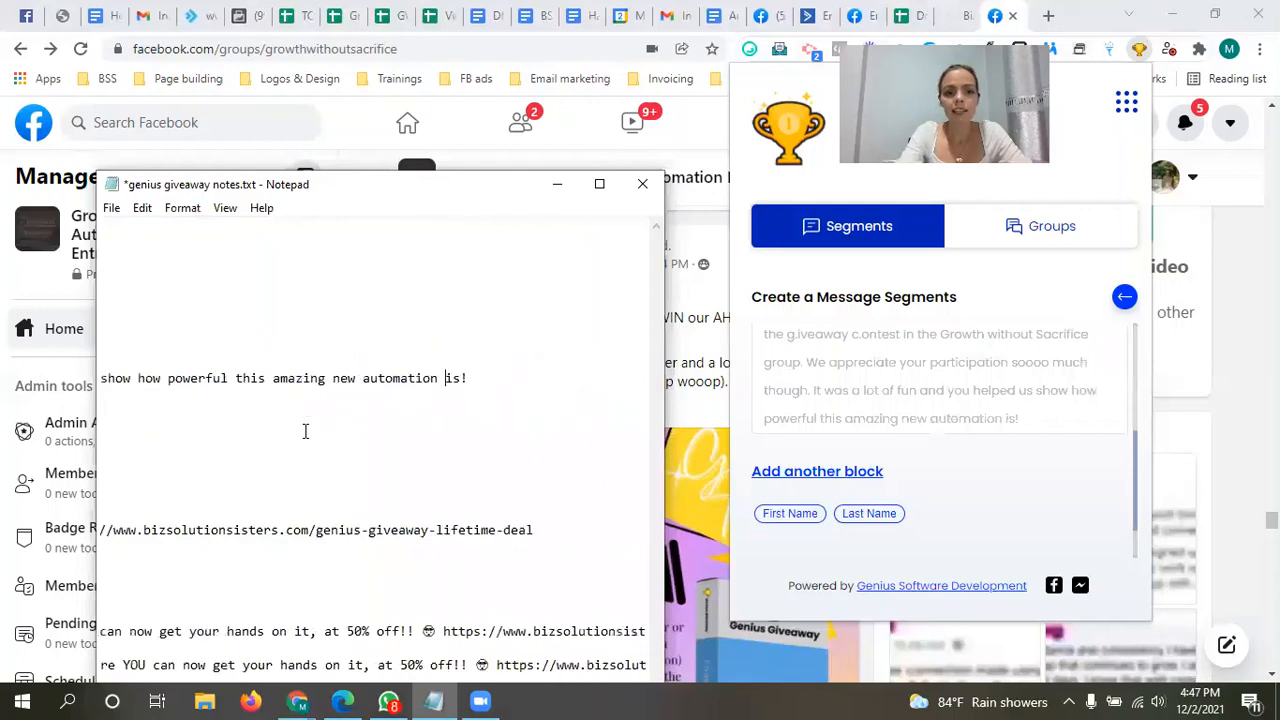
key("BackSpace")
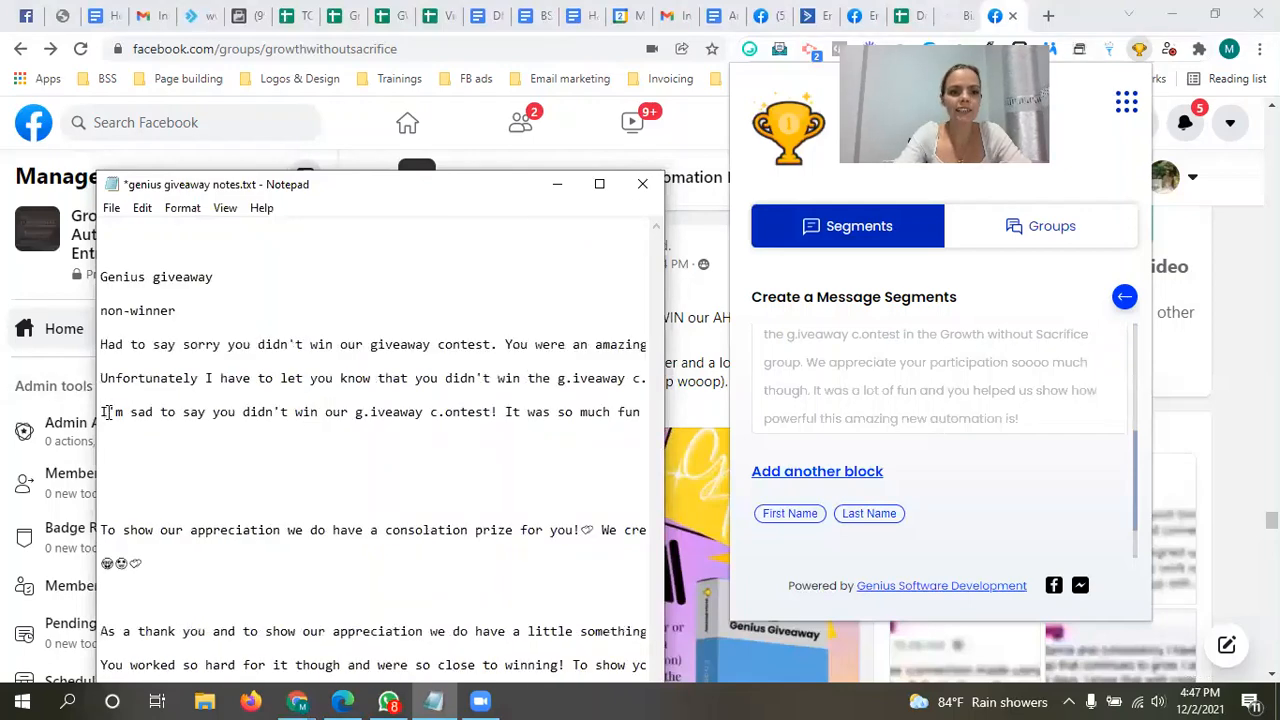
left_click_drag(104, 412, 605, 420)
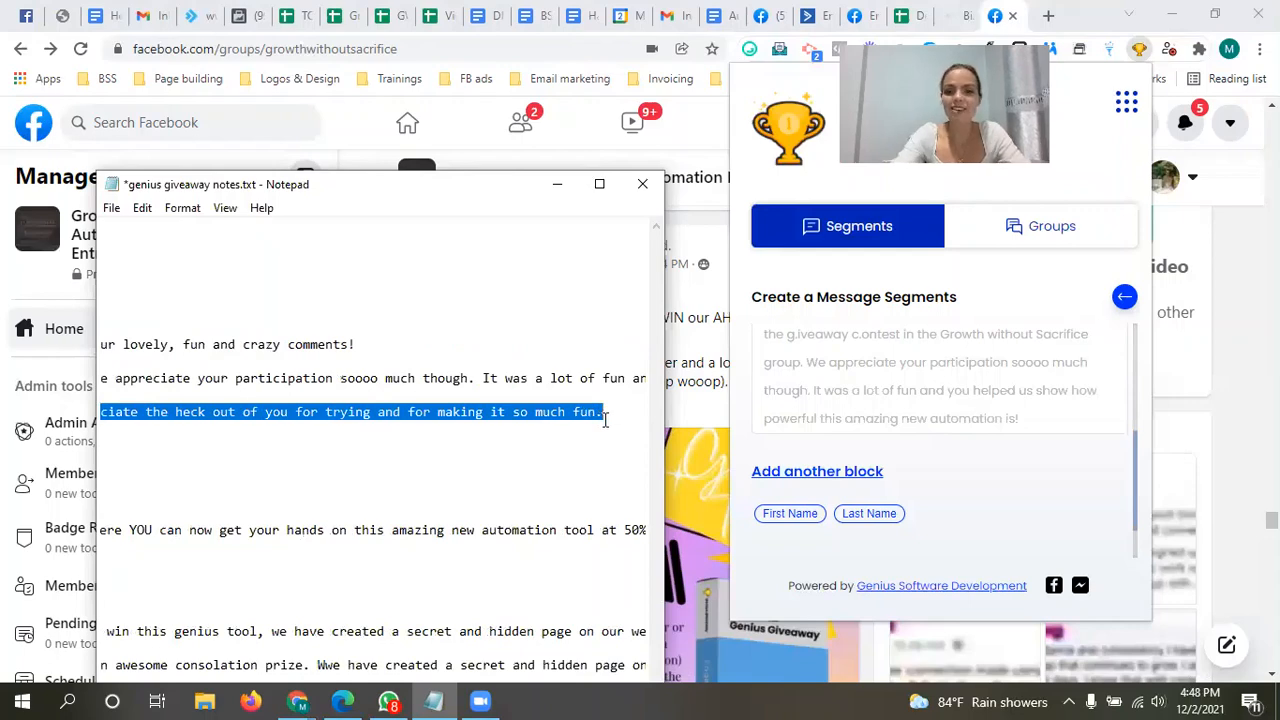
Step: Add the copied "I'm sad to say" text as the third message block and save the message segment
left_click(834, 471)
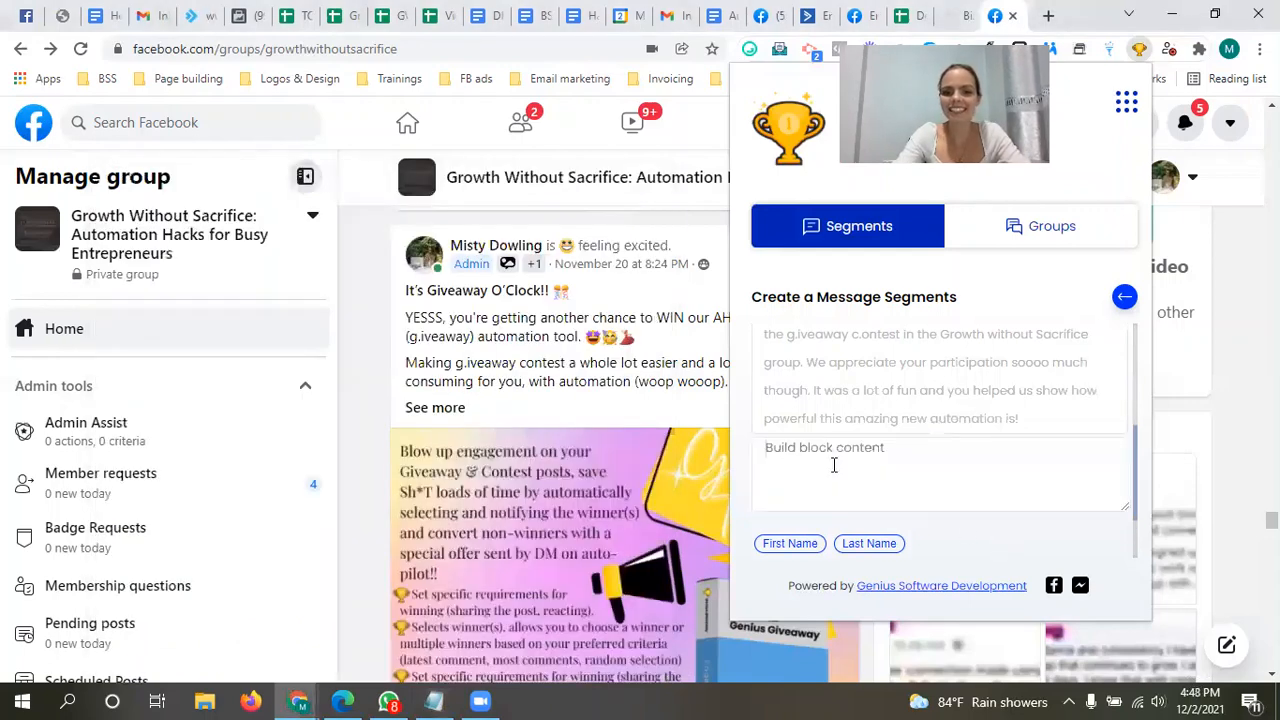
type("I'm sad to say you didn't win our g.iveaway c.ontest! It was so much fun to have you as a contestant though and we appreciate the heck out of you for trying and for making it so much fun.")
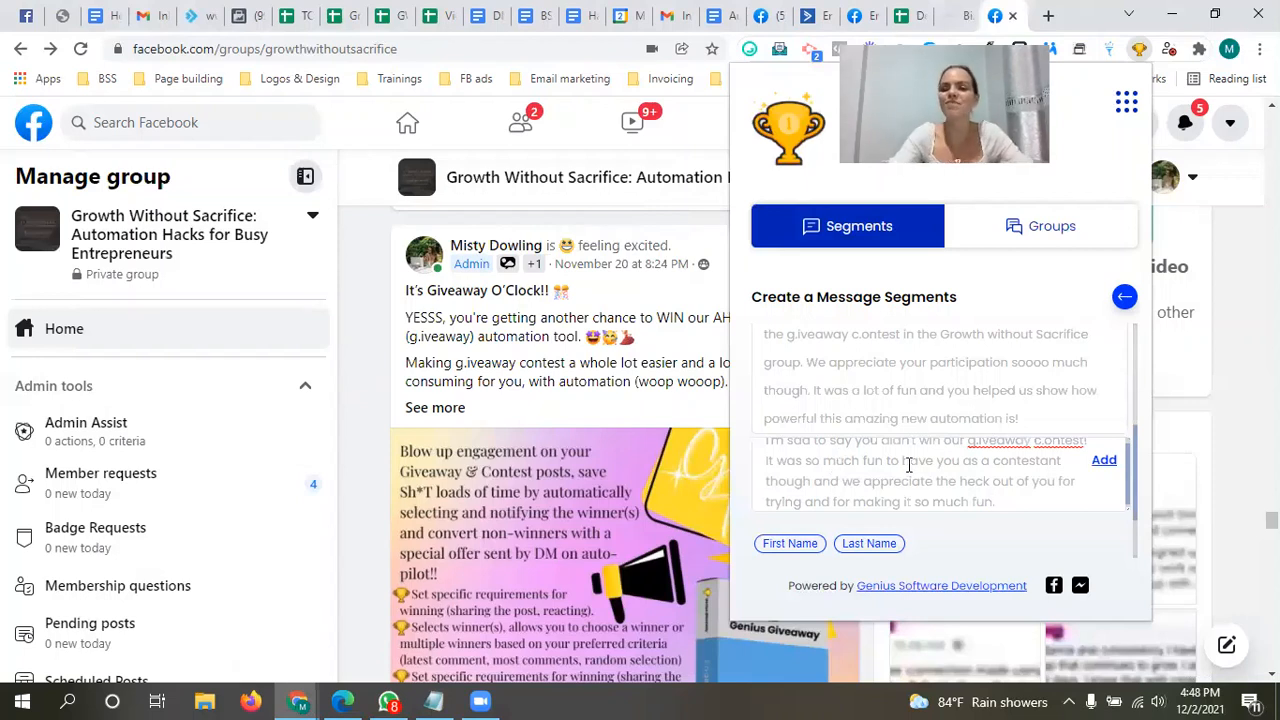
left_click(1104, 460)
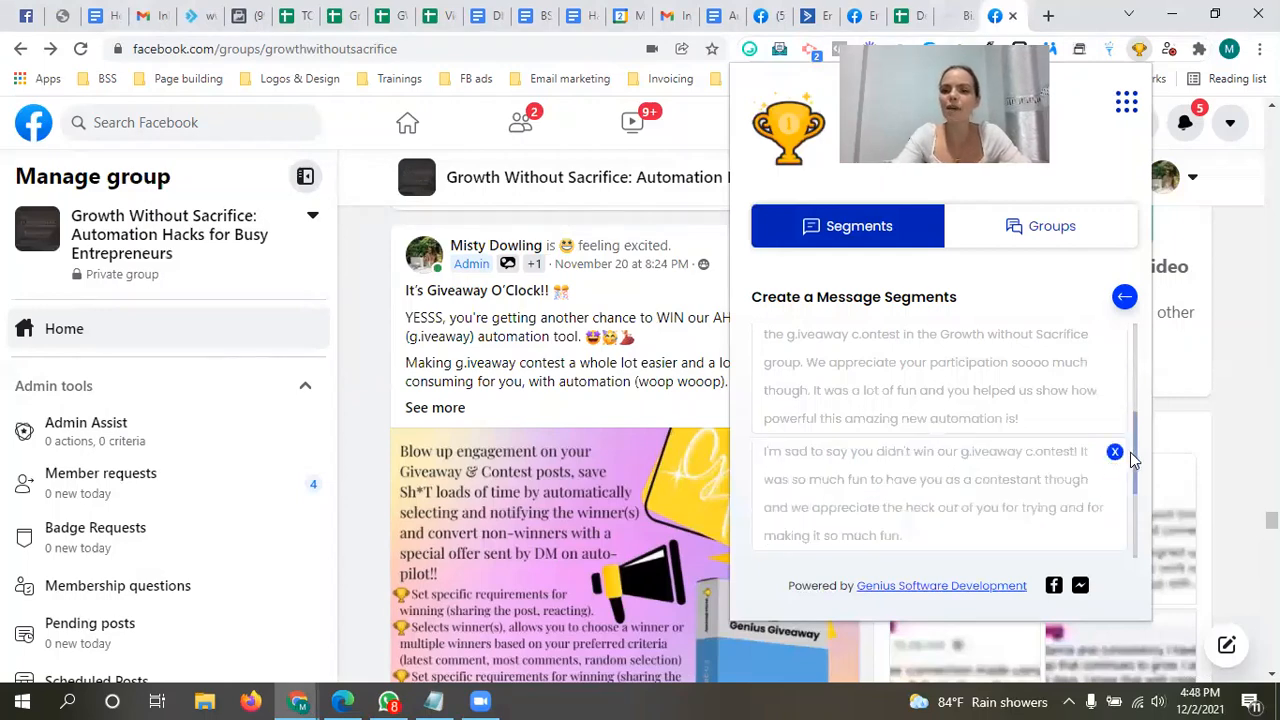
left_click_drag(1134, 457, 1140, 531)
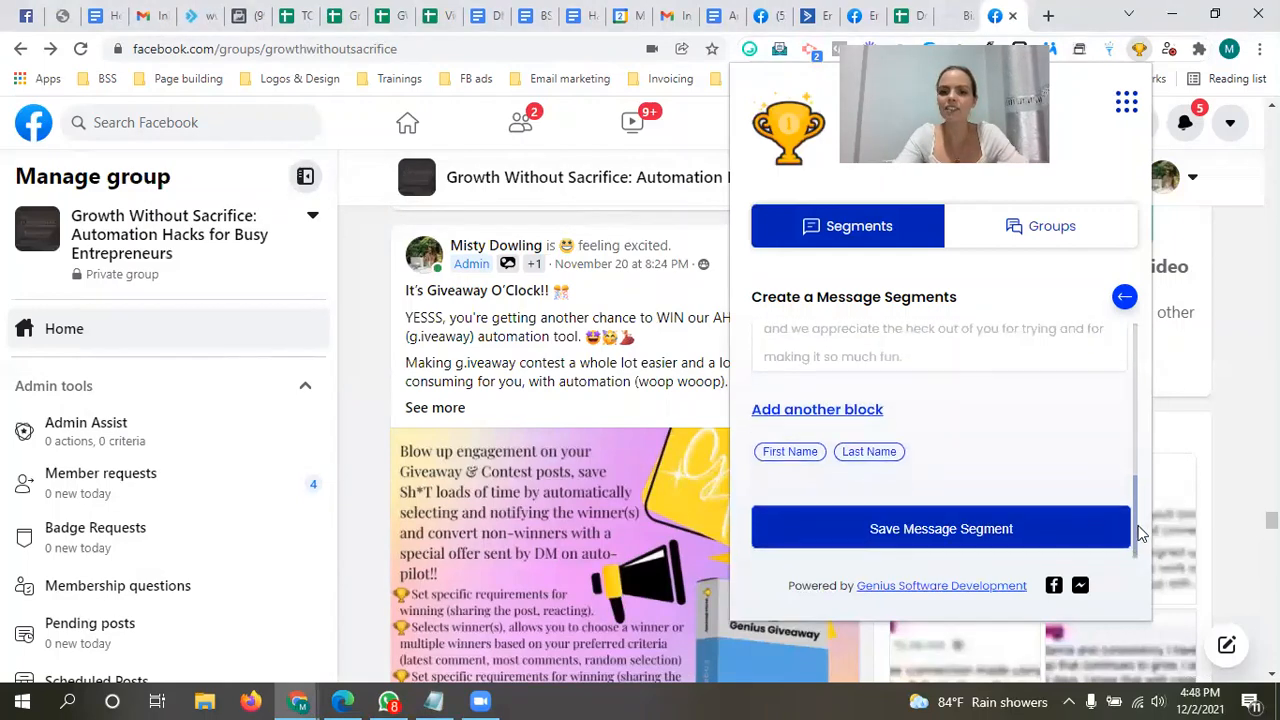
left_click(955, 537)
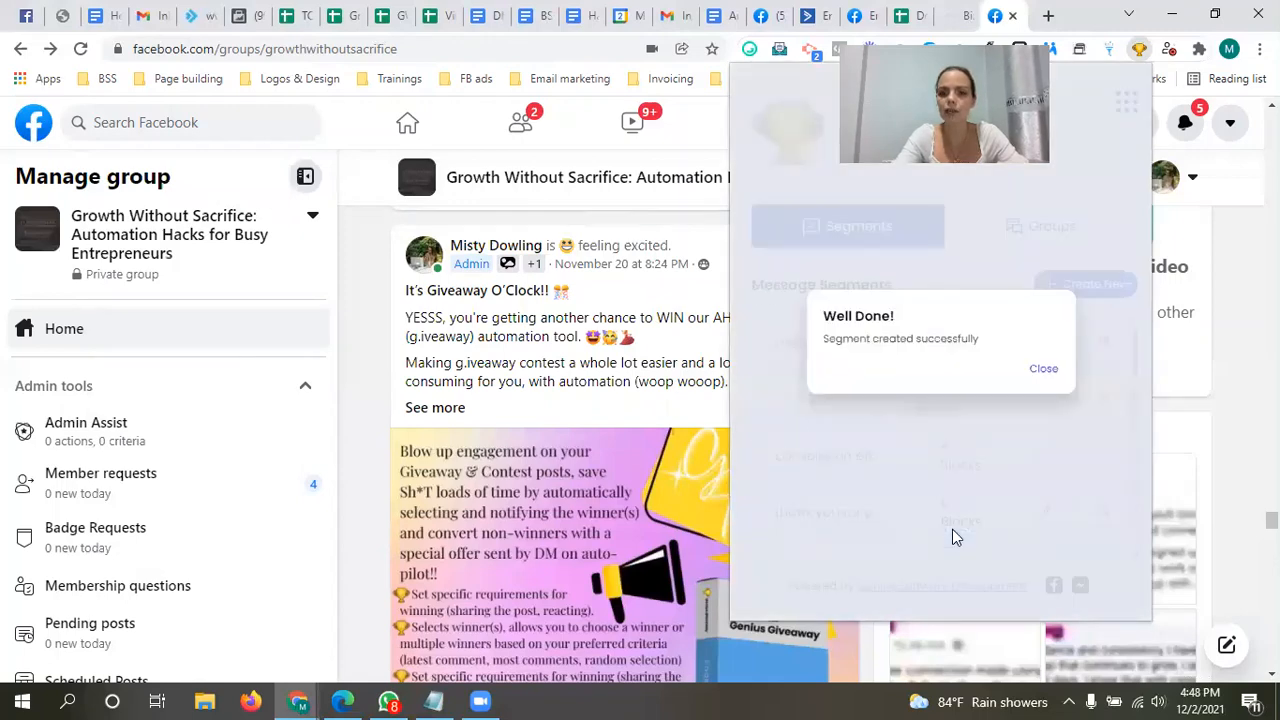
Step: Dismiss the segment confirmation, switch to the Notepad notes, and widen the window to show more of each line
left_click(1041, 370)
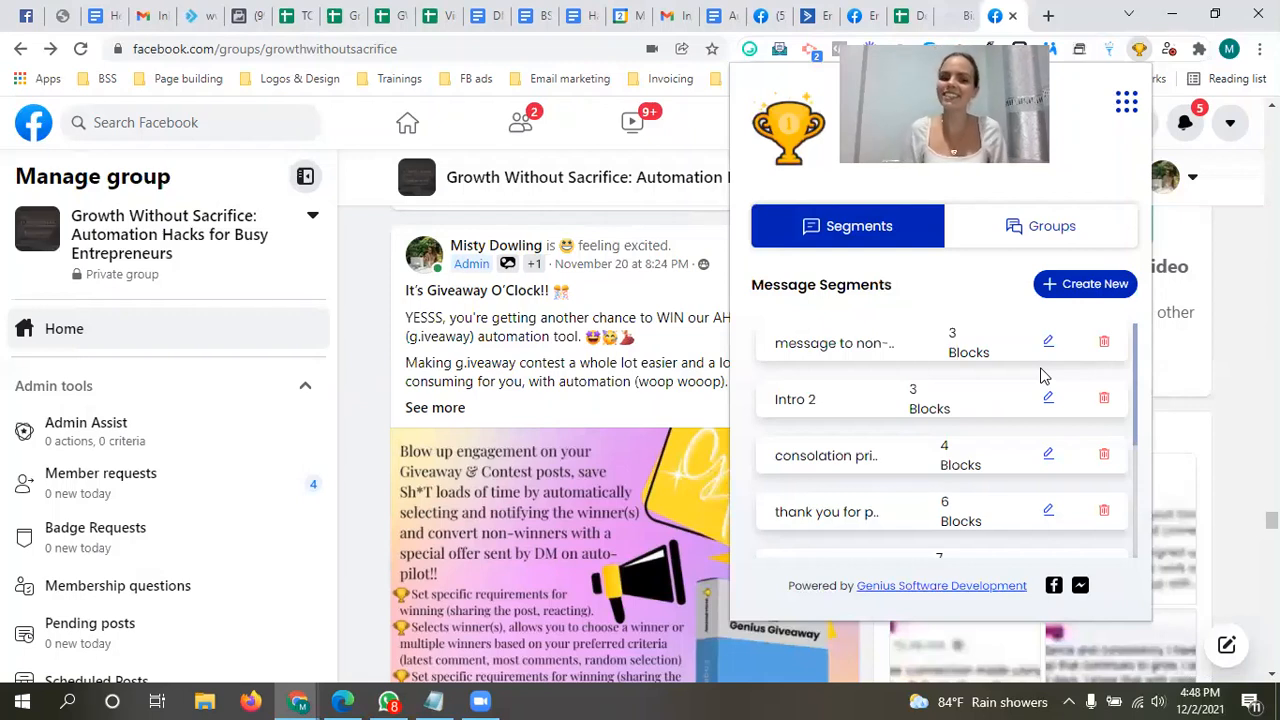
left_click(436, 700)
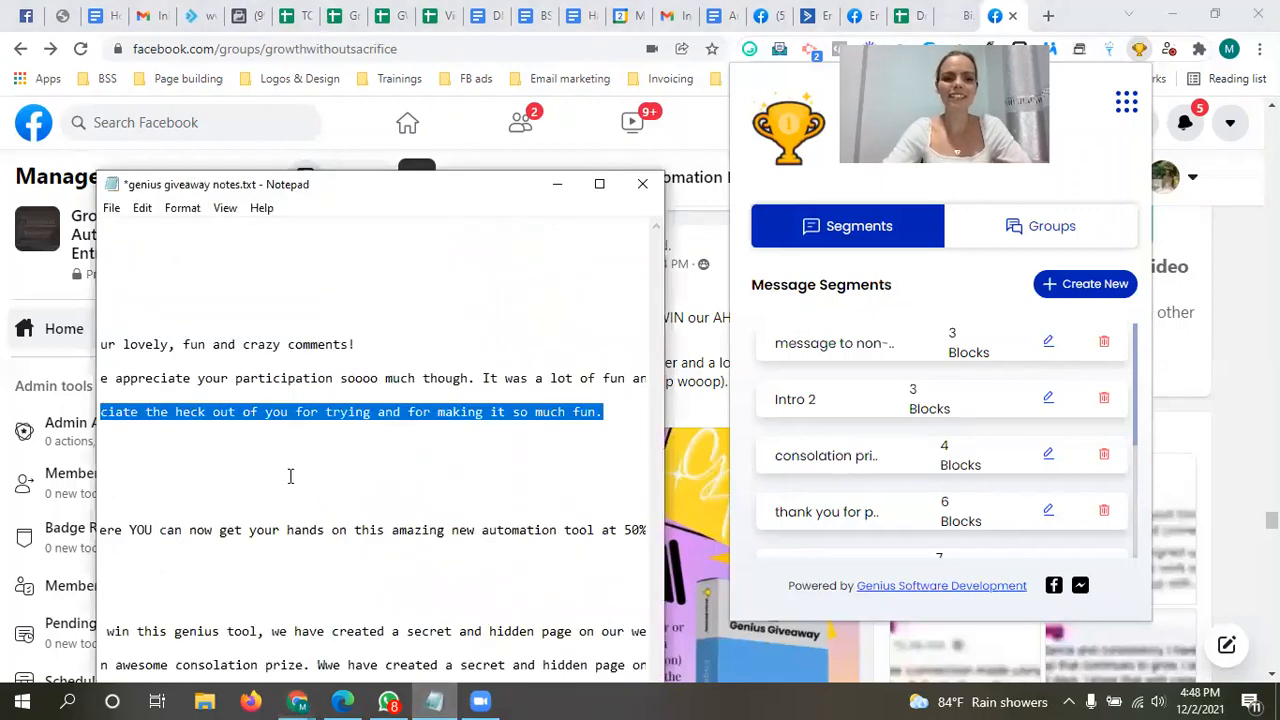
key("Right")
key("Down")
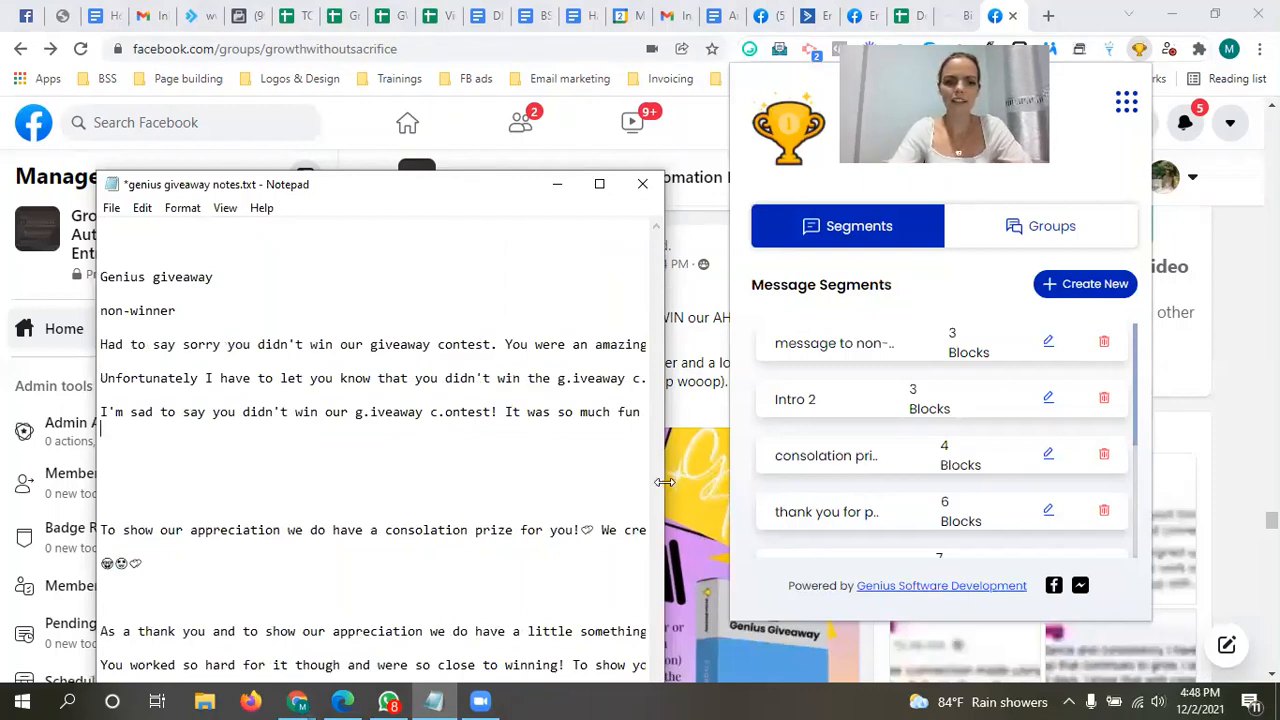
left_click_drag(665, 482, 1071, 482)
Step: Read the notes line beginning "To show our appreciation we do have a consolation prize" through its link and copy the whole line
key("Down")
key("Down")
key("Down")
key("Down")
key("Down")
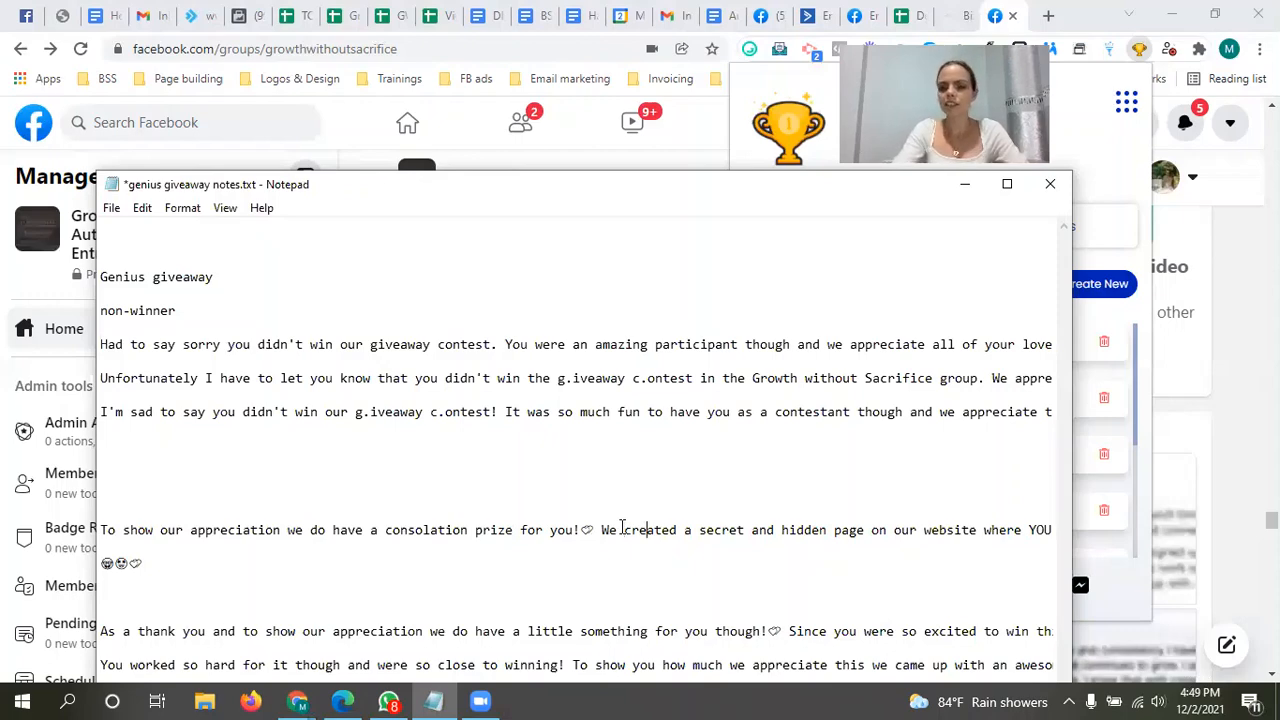
key("Right")
key("Right")
key("Right")
key("Right")
key("Right")
key("Right")
key("Right")
key("Right")
key("Right")
key("Right")
key("Right")
key("Right")
key("Right")
key("Right")
key("Right")
key("Right")
key("Right")
key("Right")
key("Right")
key("Right")
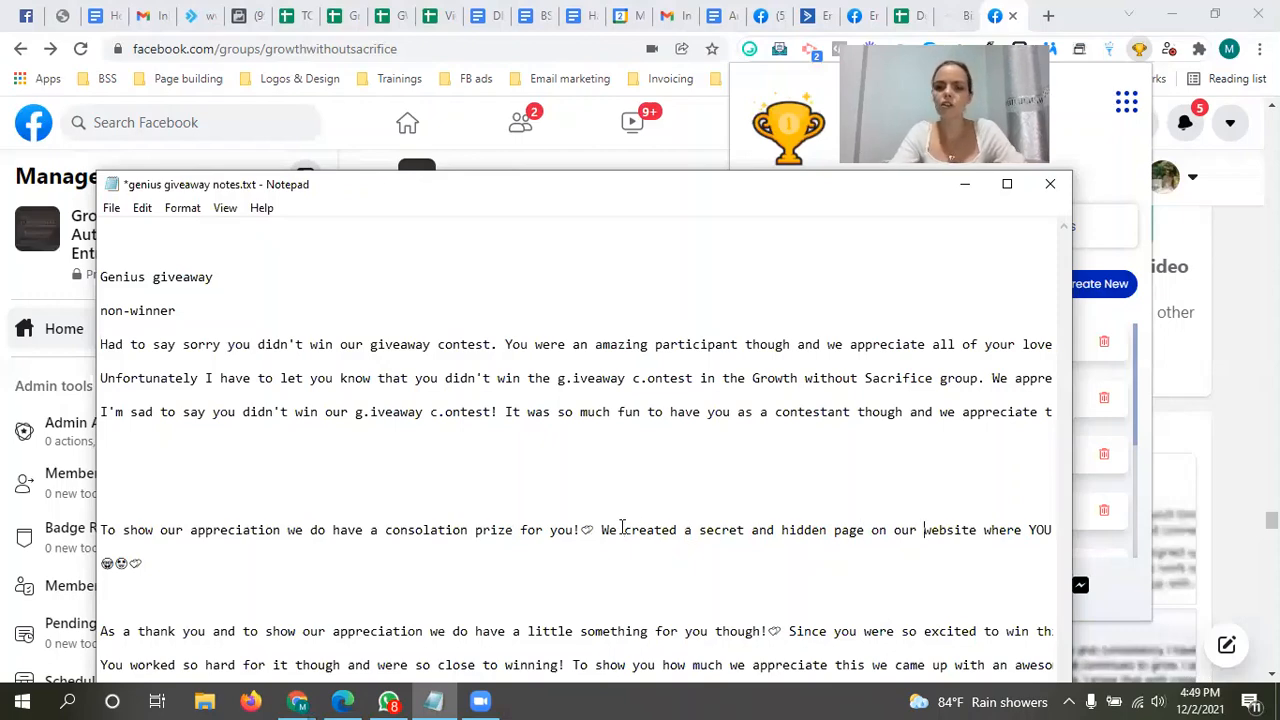
key("Right")
key("Right")
key("Right")
key("Right")
key("Right")
key("Right")
key("Right")
key("Right")
key("Right")
key("Right")
key("Right")
key("Right")
key("Right")
key("Right")
key("Right")
key("Right")
key("Right")
key("Right")
key("Right")
key("Right")
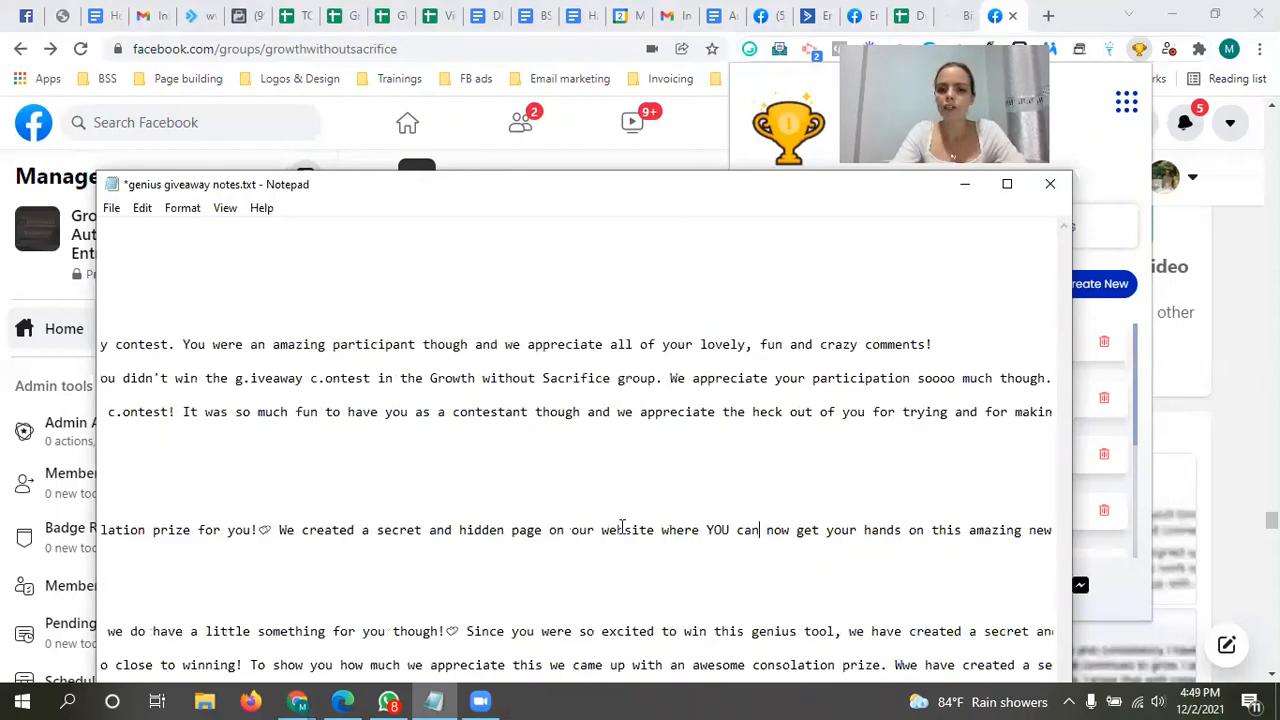
key("Right")
key("Right")
key("Right")
key("Right")
key("Right")
key("Right")
key("Right")
key("Right")
key("Right")
key("Right")
key("Right")
key("Right")
key("Right")
key("Right")
key("Right")
key("Right")
key("Right")
key("Right")
key("Right")
key("Right")
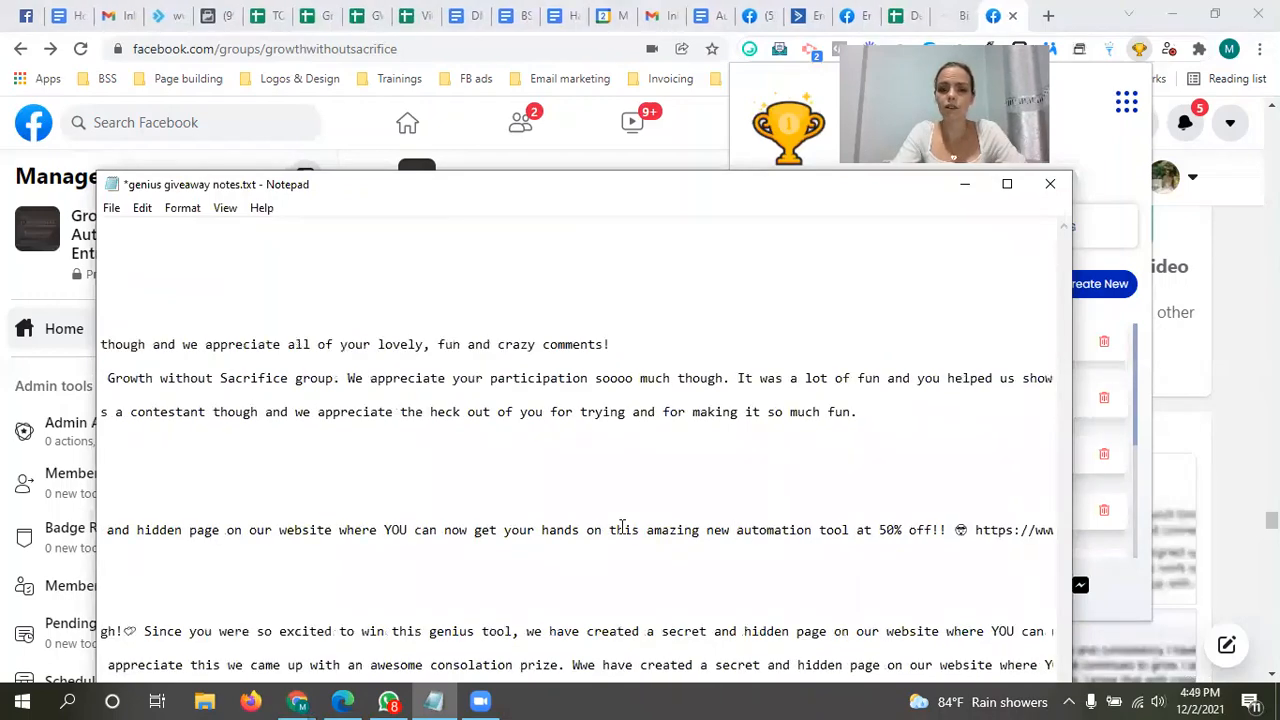
key("Right")
key("Right")
key("Right")
key("Right")
key("Right")
key("Right")
key("Right")
key("Right")
key("Right")
key("Right")
key("Right")
key("Right")
key("Right")
key("Right")
key("Right")
key("Right")
key("Right")
key("Right")
key("Right")
key("Right")
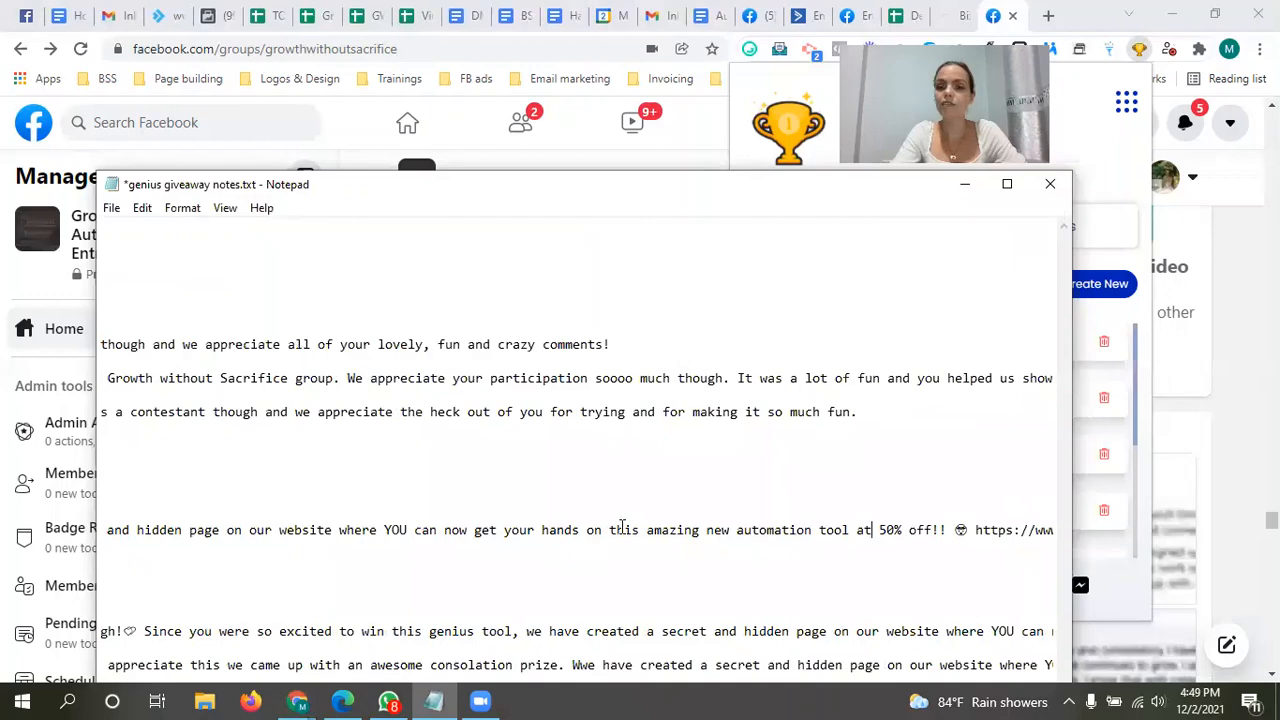
key("Right")
key("Right")
key("Right")
key("Right")
key("Right")
key("Right")
key("Right")
key("Right")
key("Right")
key("Right")
key("Right")
key("Right")
key("Right")
key("Right")
key("Right")
key("Right")
key("Right")
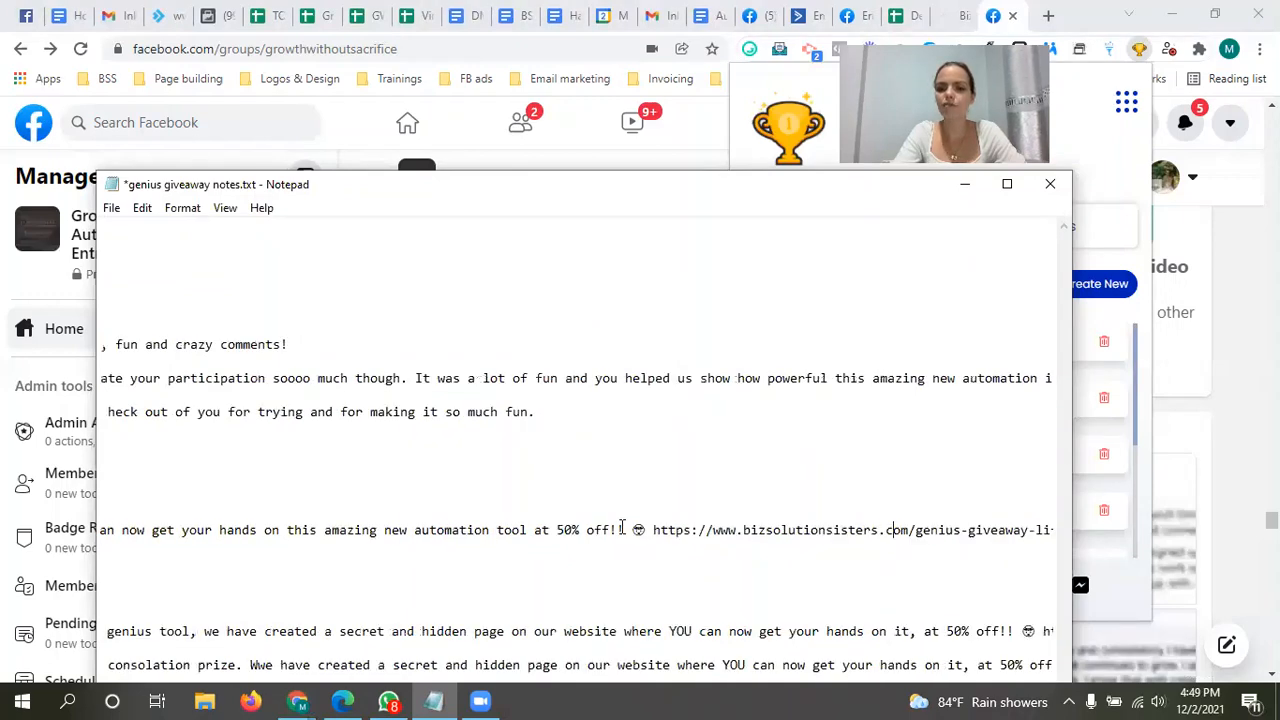
key("Right")
key("Right")
key("Right")
key("Right")
key("Right")
key("Right")
key("Right")
key("Right")
key("Right")
key("Right")
key("Right")
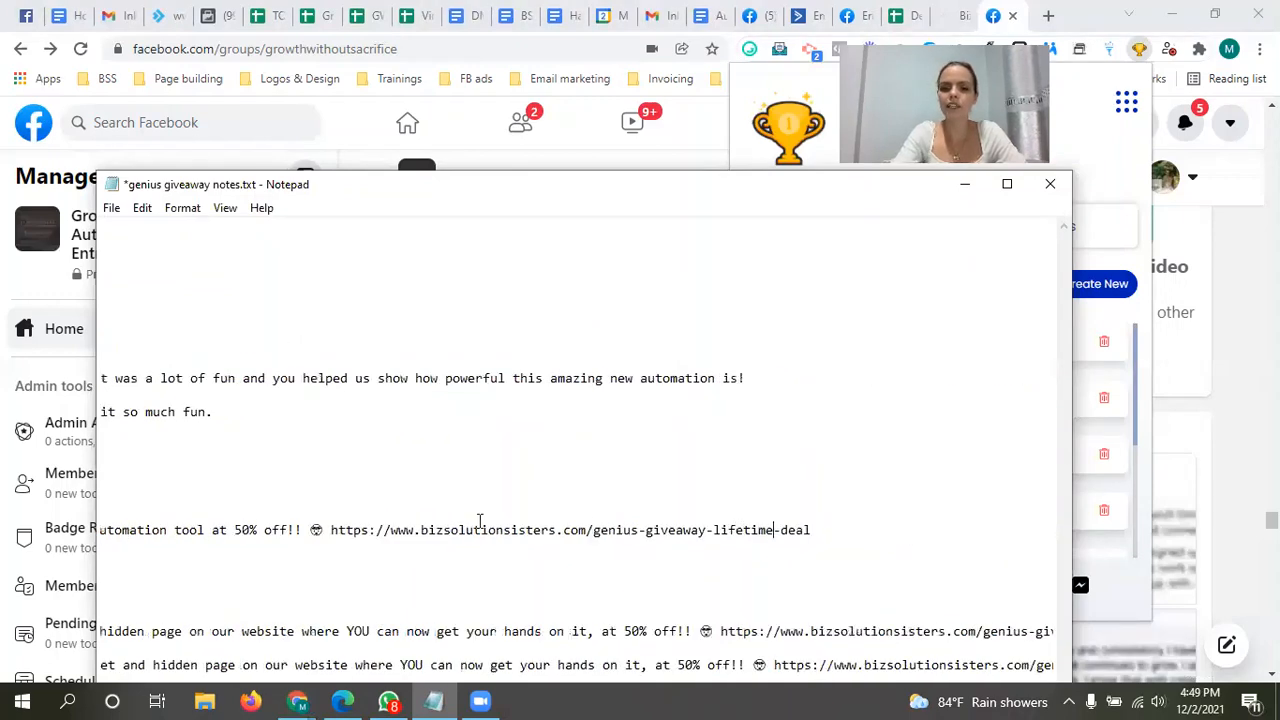
left_click_drag(829, 527, 99, 532)
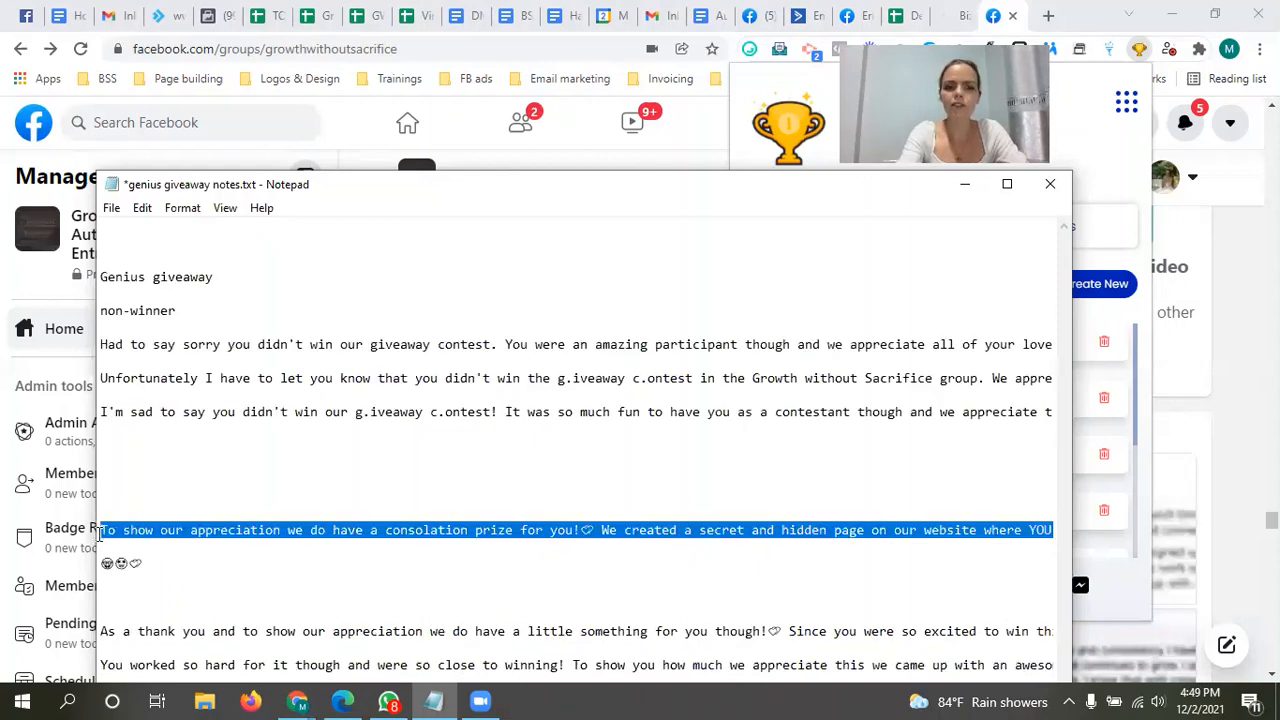
left_click(1087, 553)
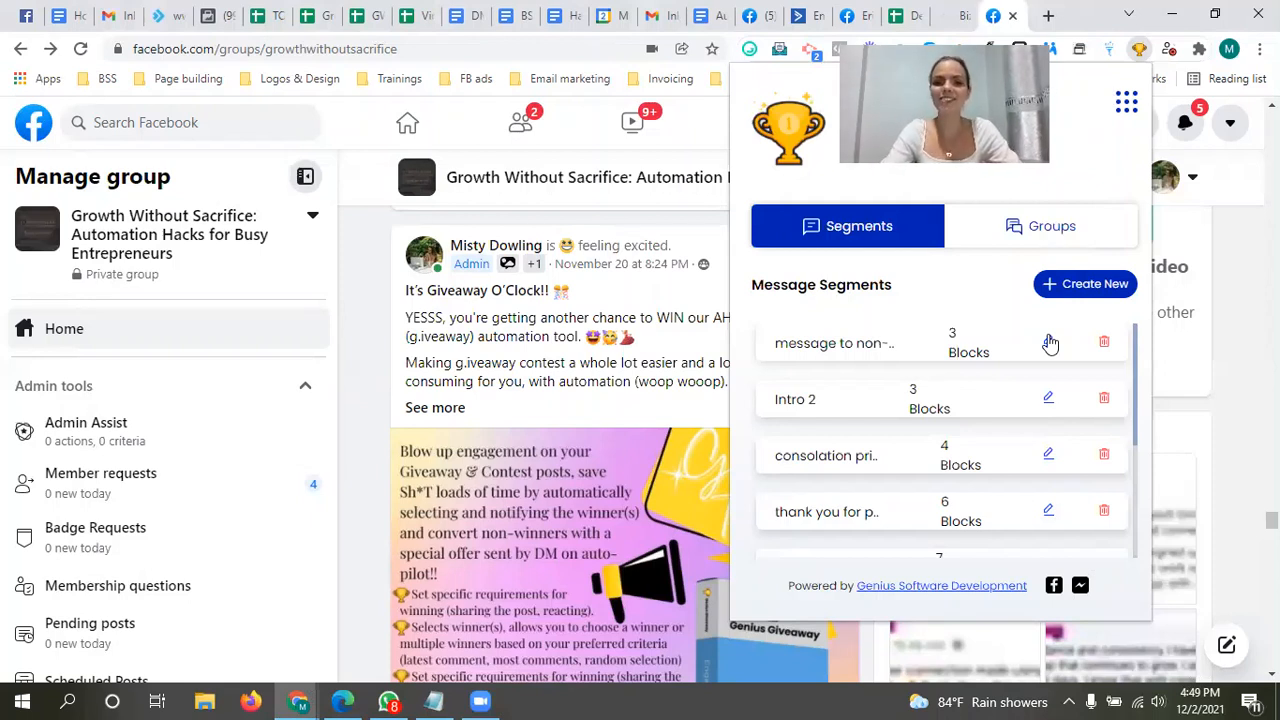
Step: Start a new message segment in the giveaway extension titled "Message no -winner offer"
left_click(1095, 288)
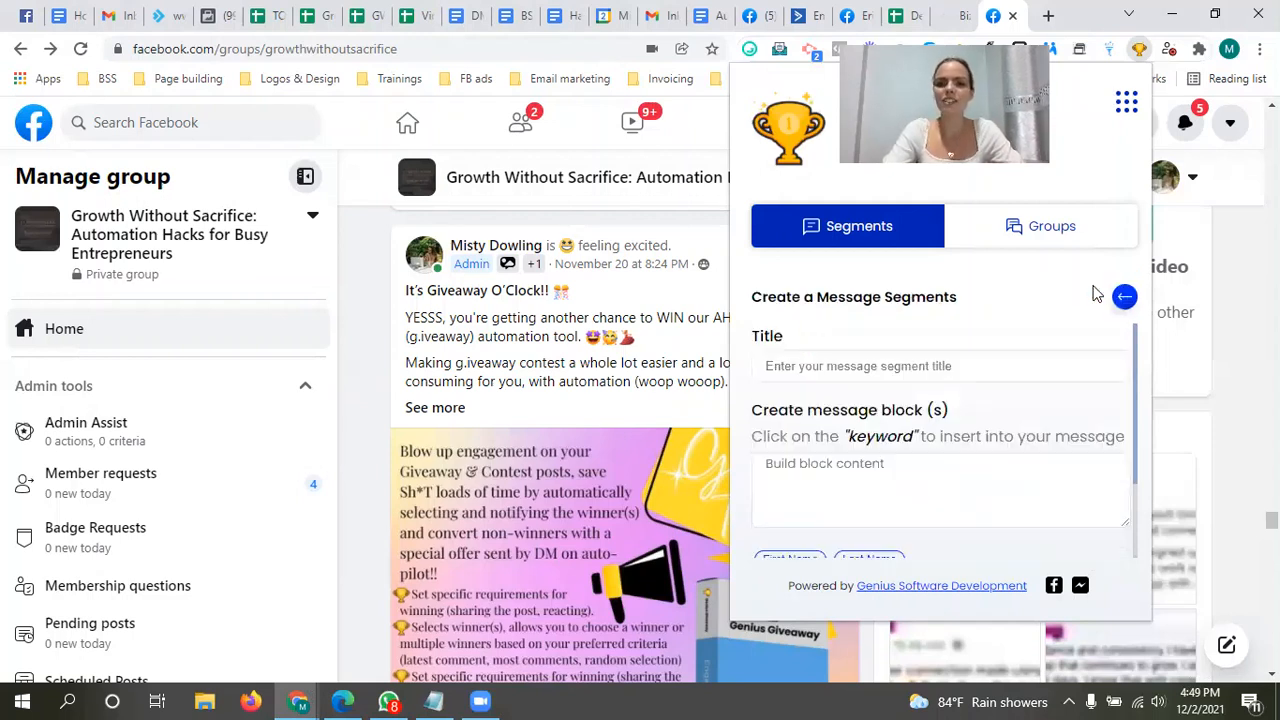
left_click(875, 372)
type("M")
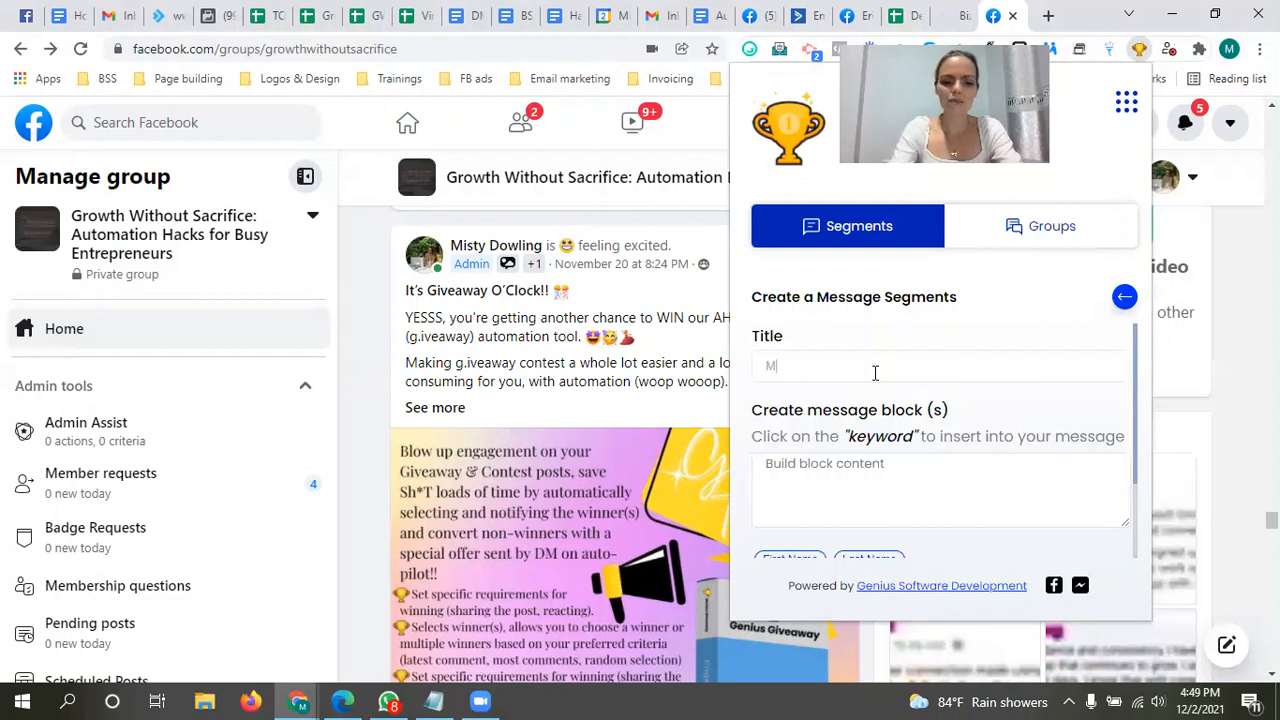
type("essage no")
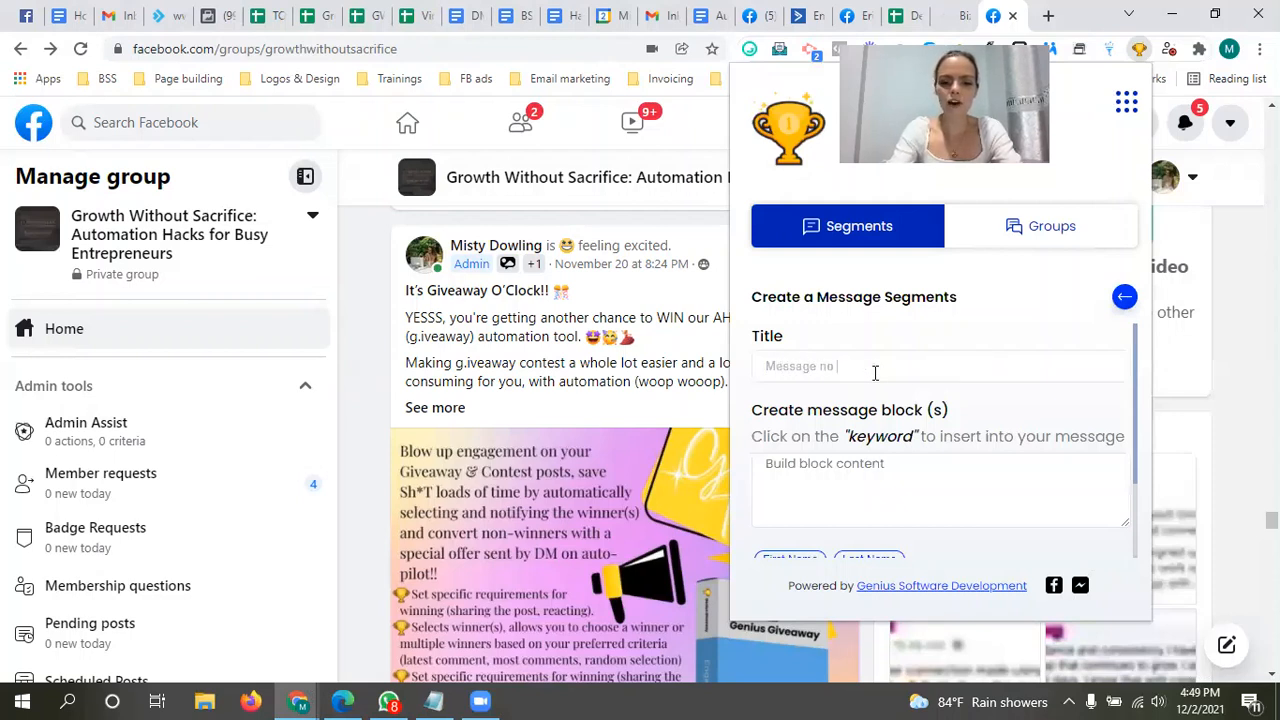
type("n-winne")
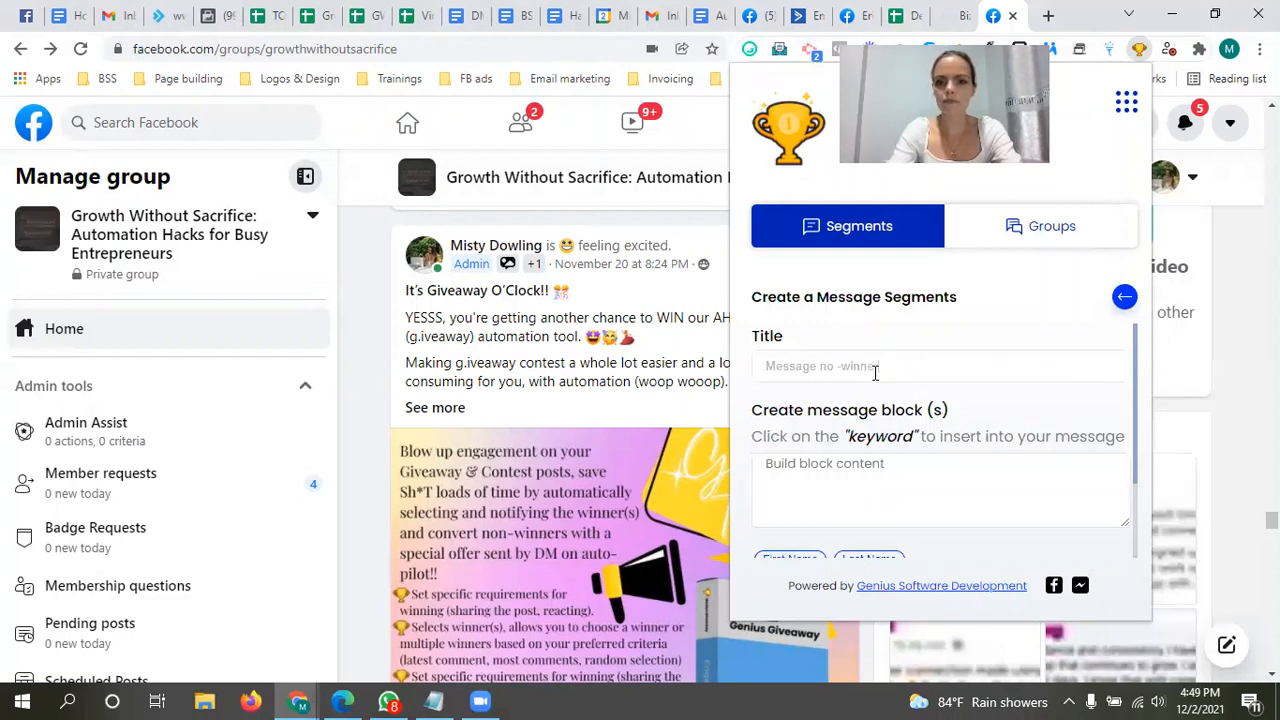
type("r offer")
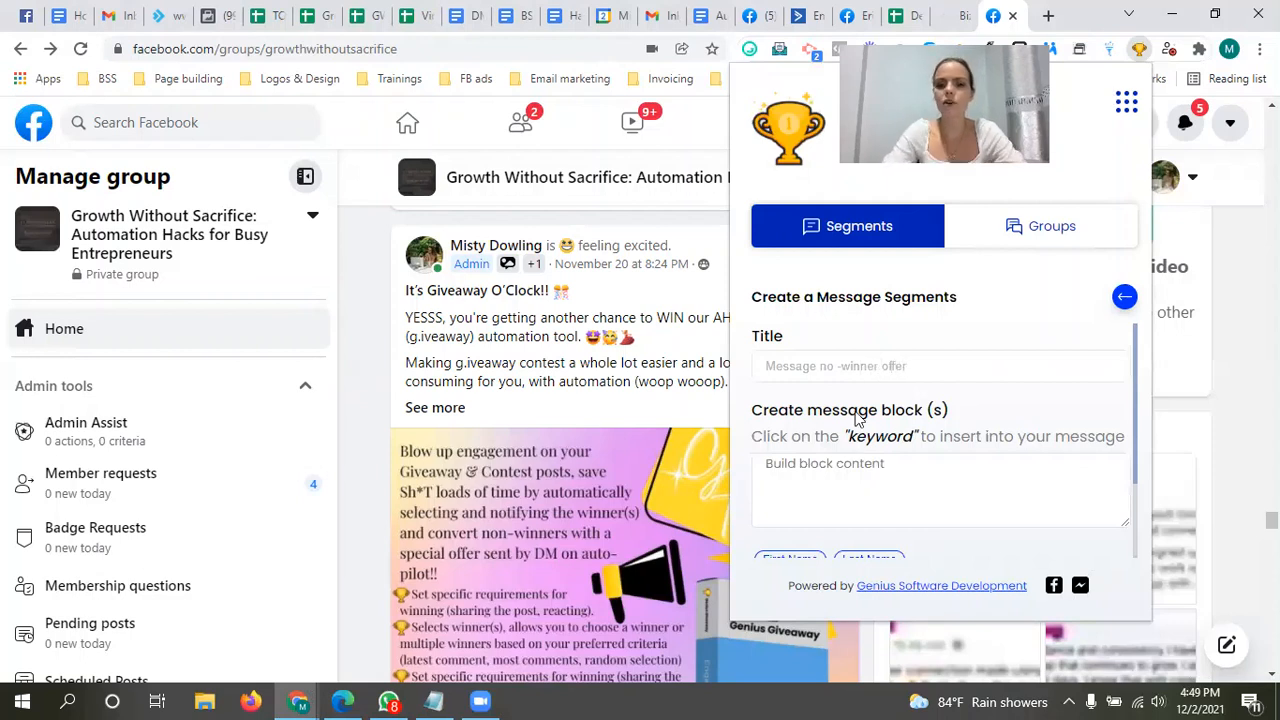
Step: Add the copied "To show our appreciation" consolation prize text as the segment's first message block
left_click(828, 475)
key("ctrl+v")
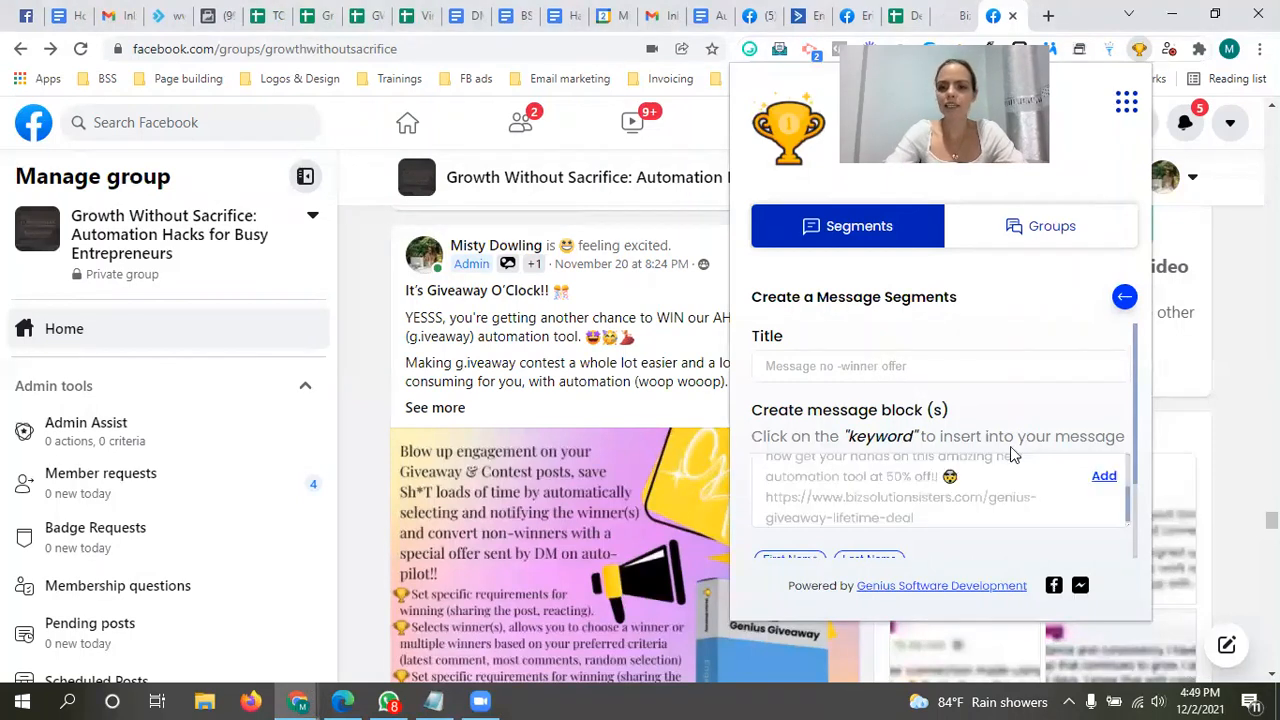
left_click(1105, 479)
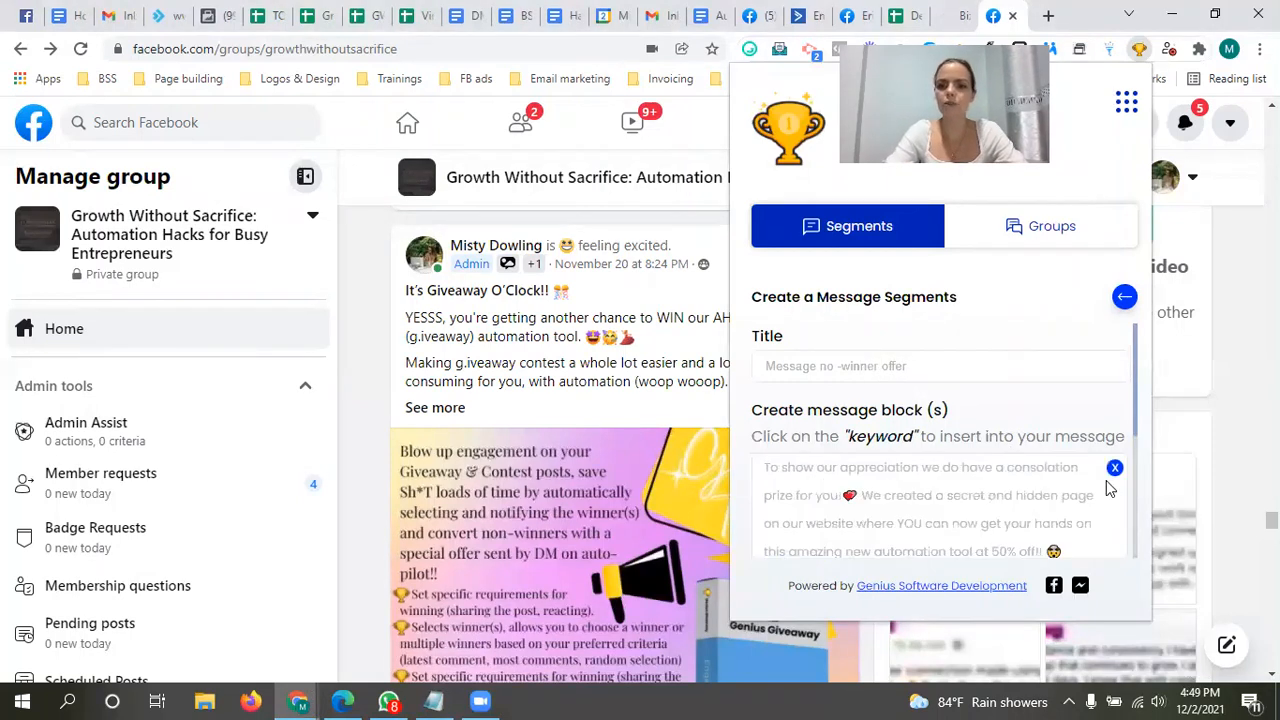
left_click_drag(1137, 410, 1144, 521)
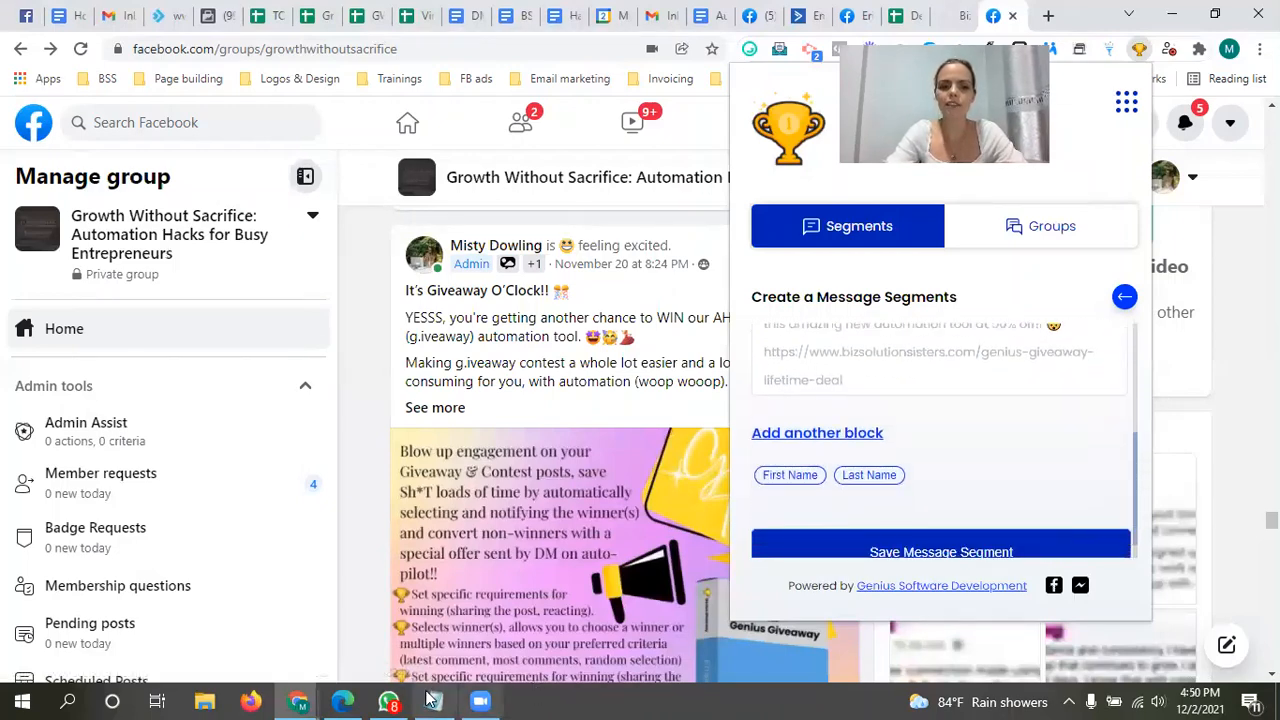
Step: Switch to the Notepad notes and copy the whole line beginning "As a thank you and to show our appreciation"
left_click(433, 701)
left_click(252, 626)
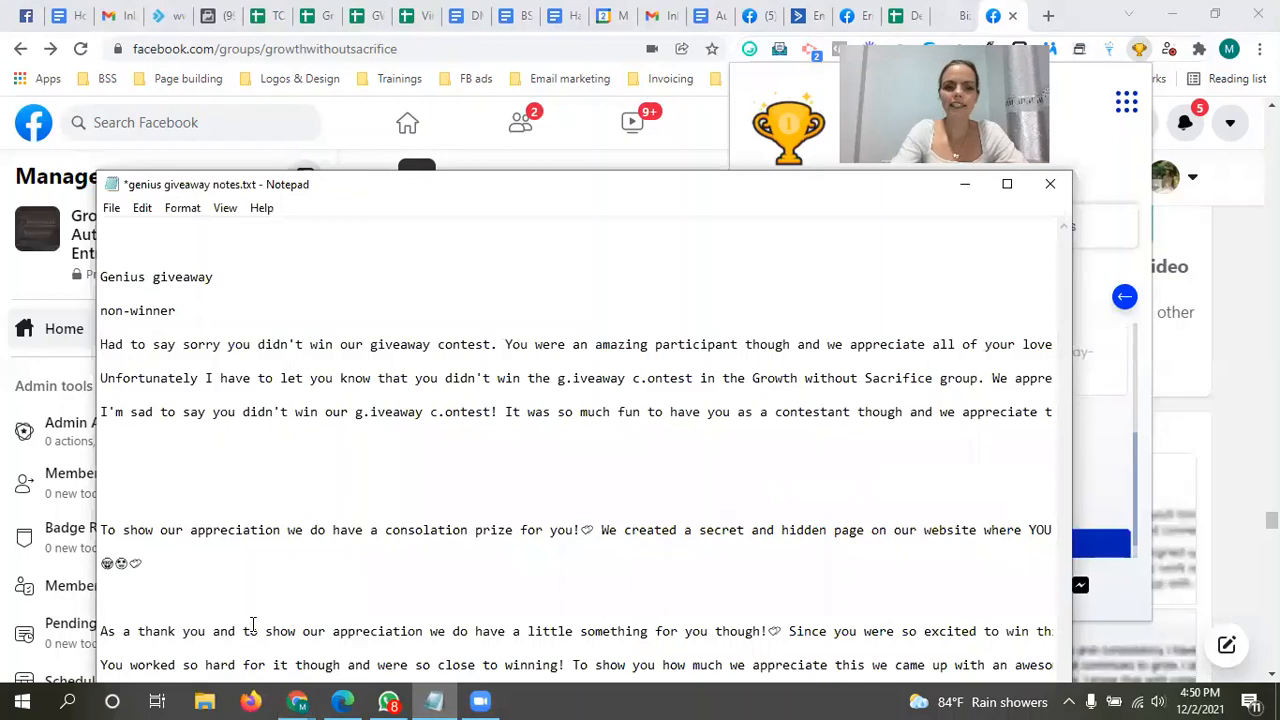
left_click_drag(101, 628, 1002, 636)
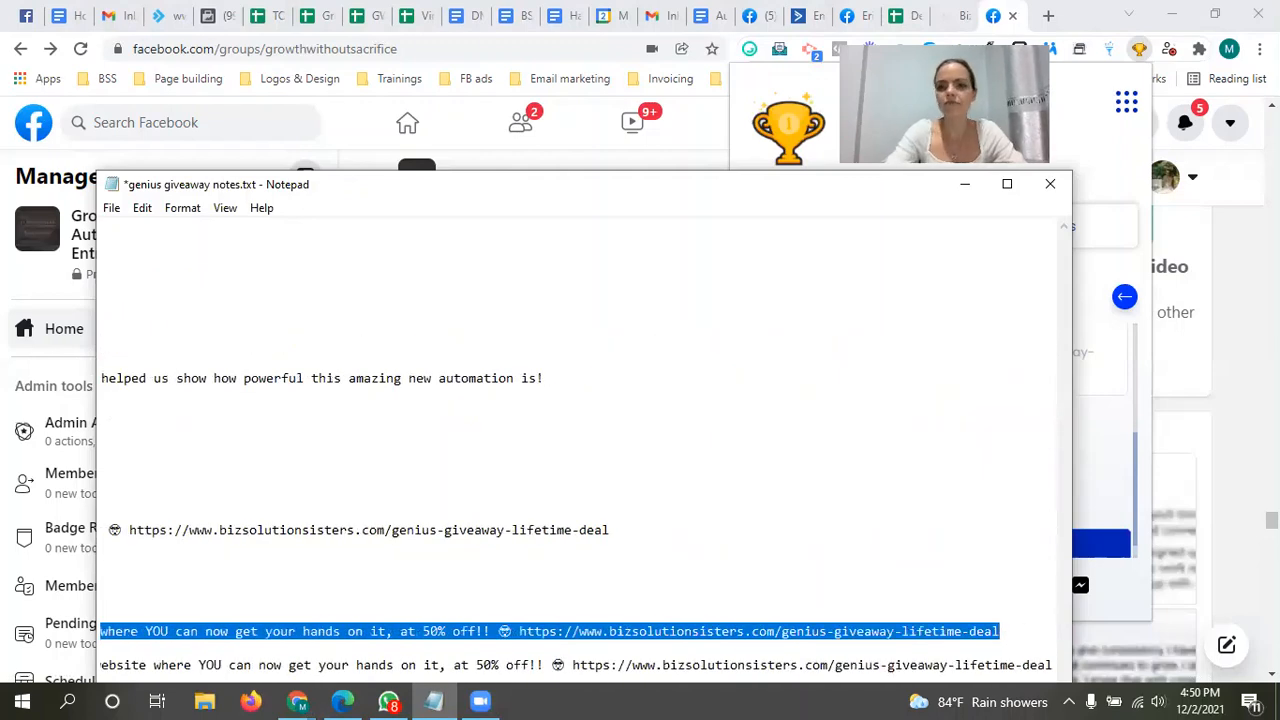
left_click(1106, 455)
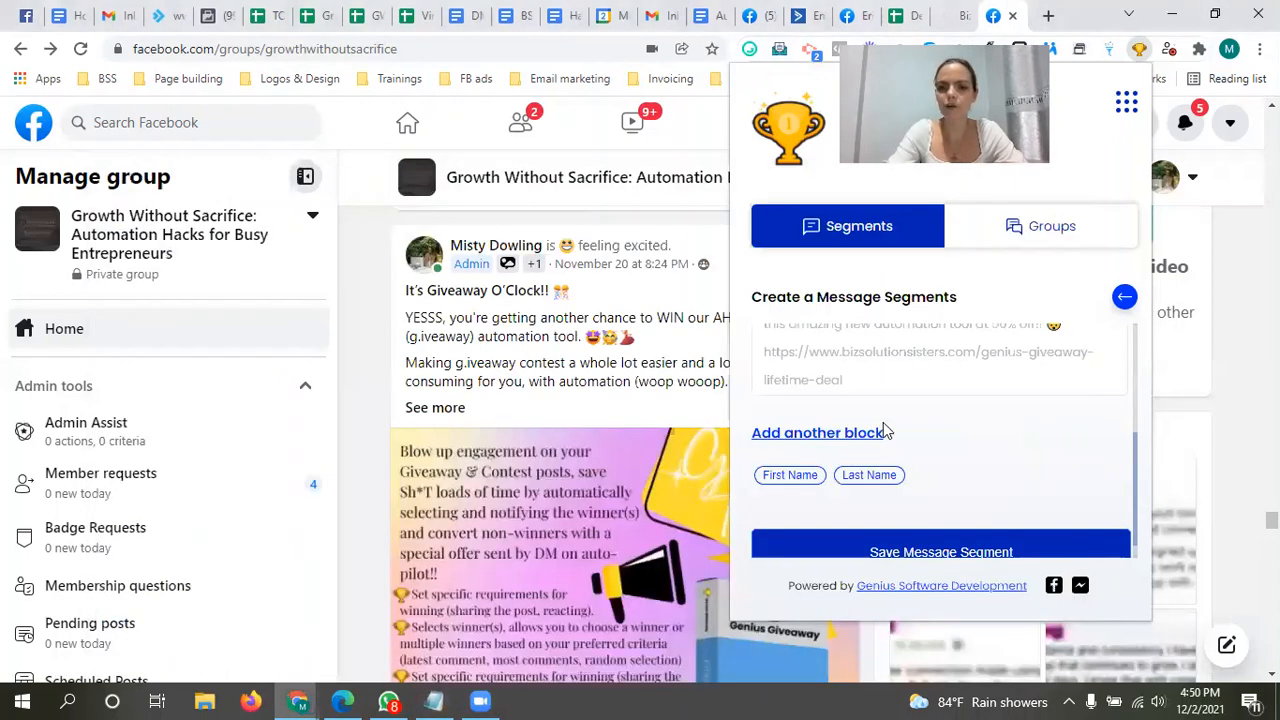
Step: Add the copied "As a thank you" text as the second message block and save the message segment
left_click(835, 433)
key("ctrl+v")
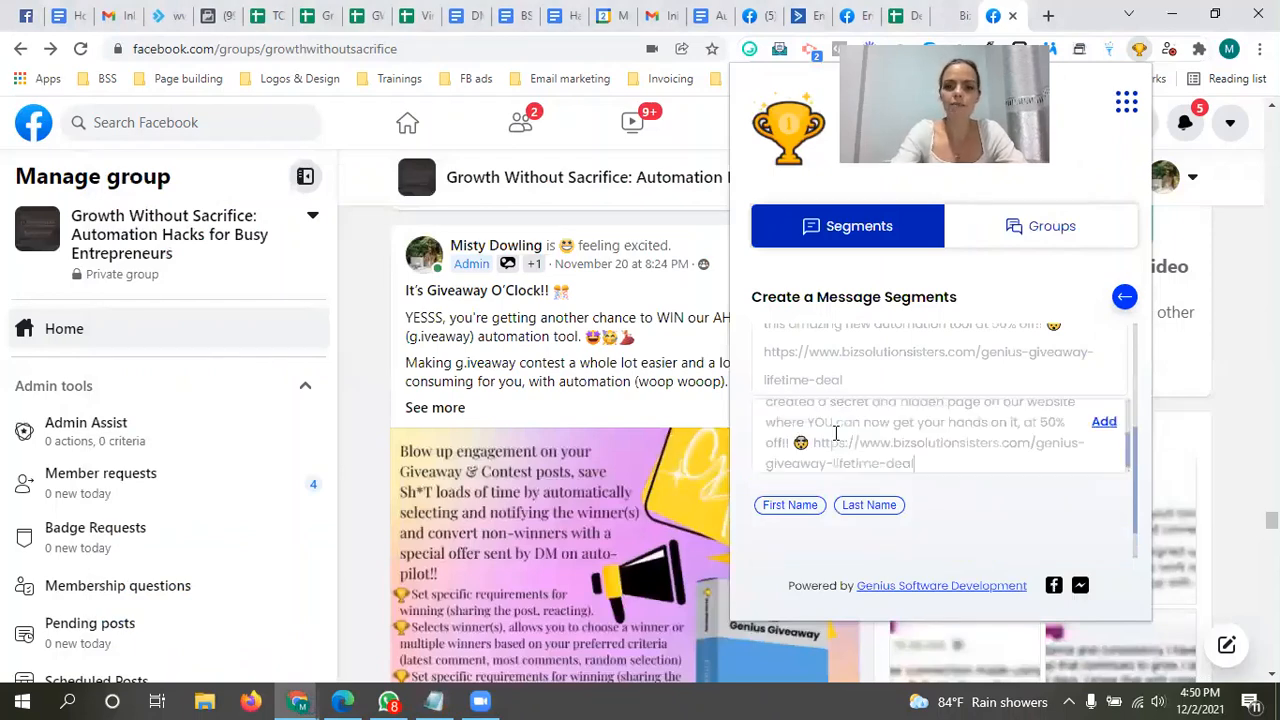
left_click(1103, 423)
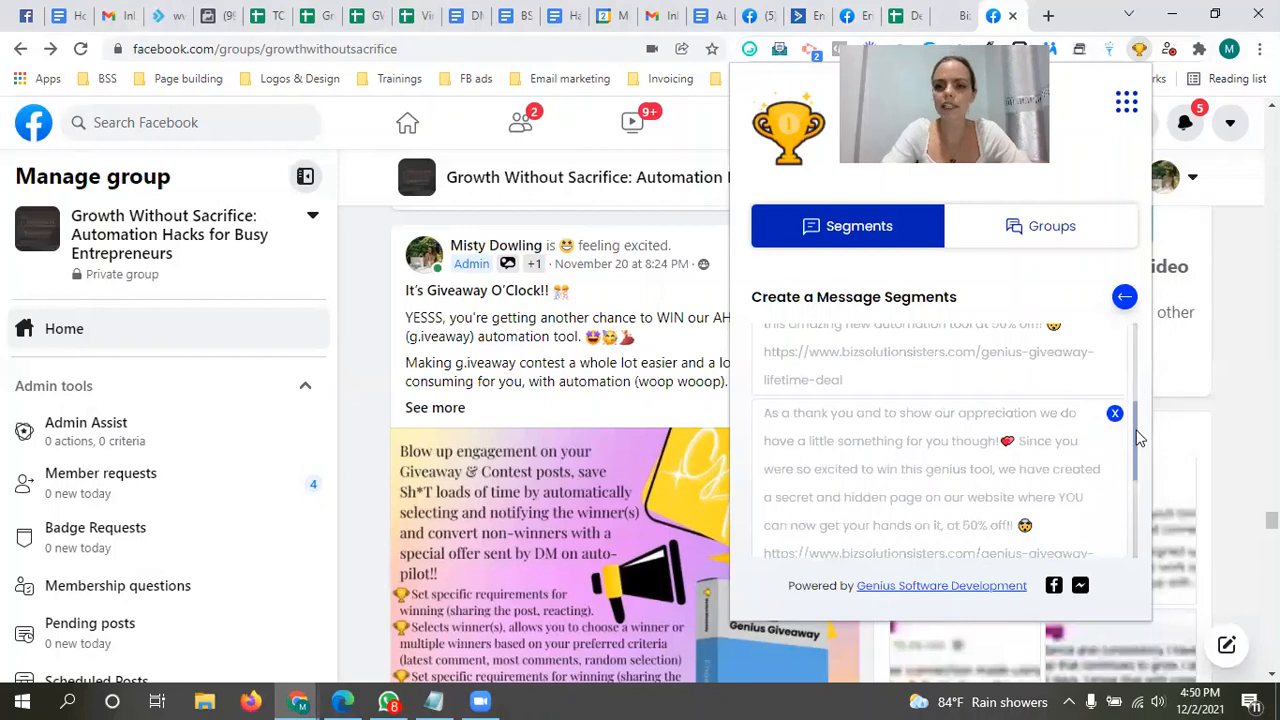
left_click_drag(1138, 440, 1143, 528)
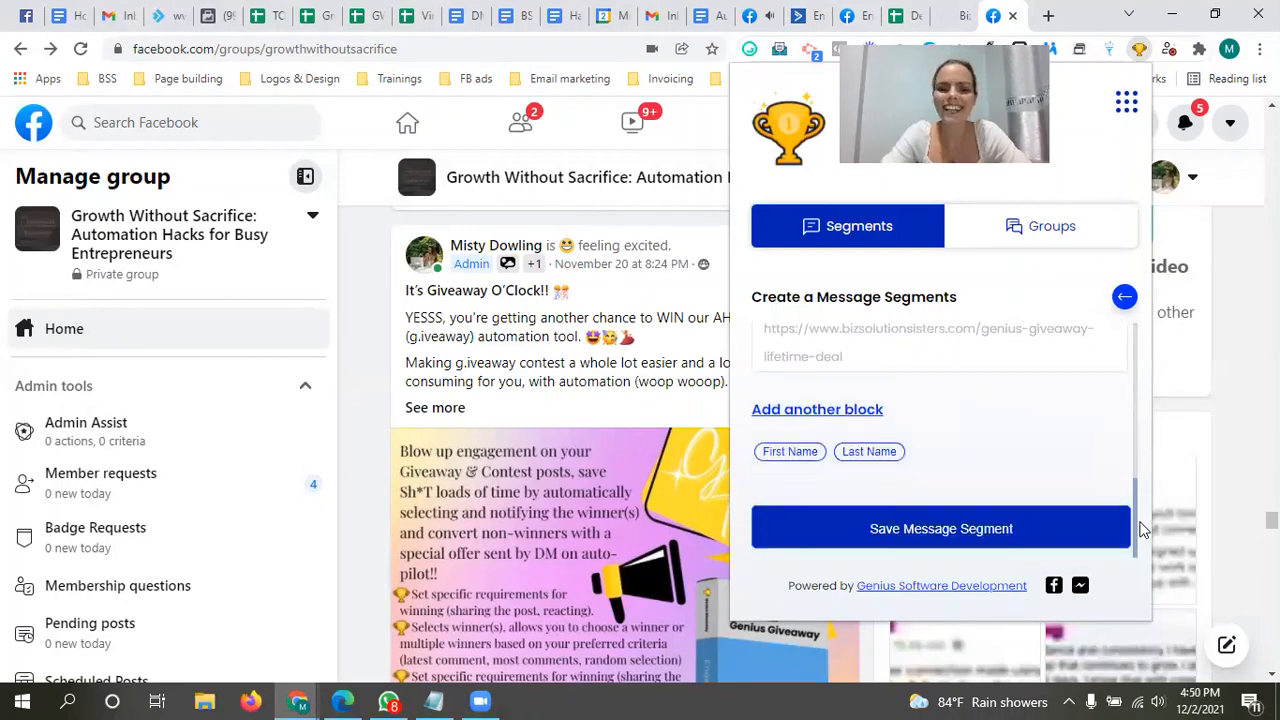
left_click(962, 533)
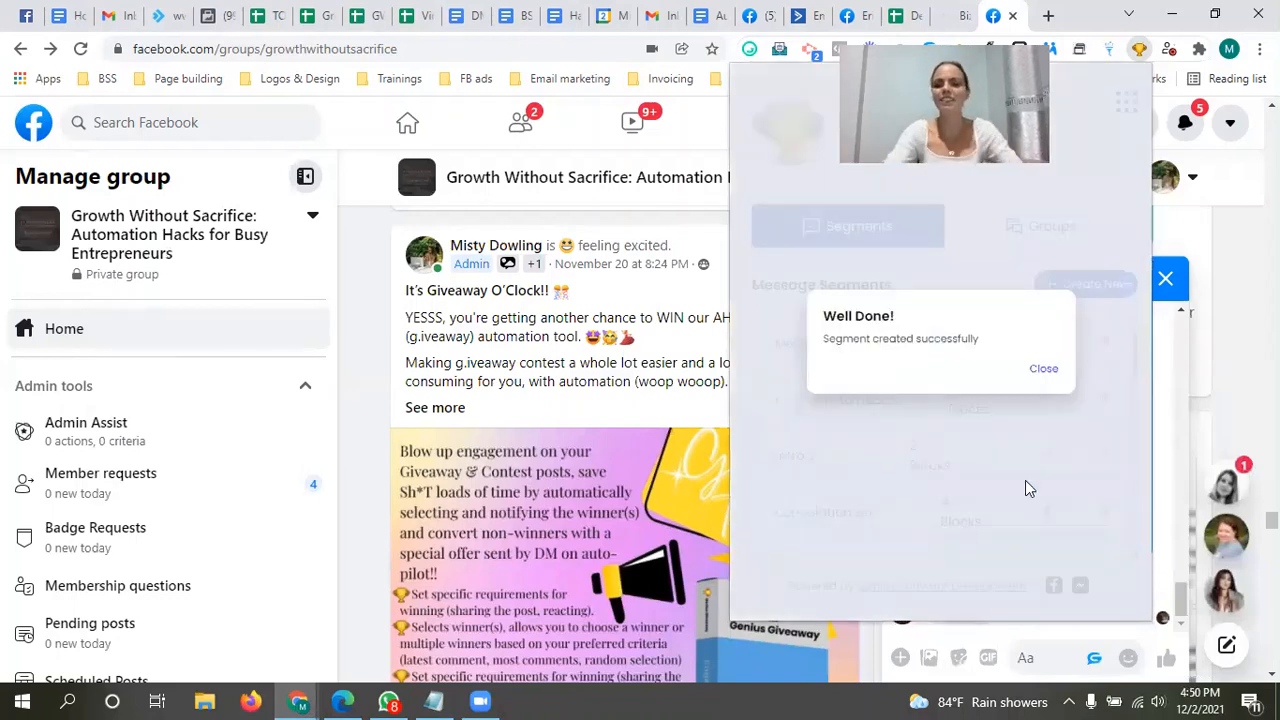
left_click(1043, 369)
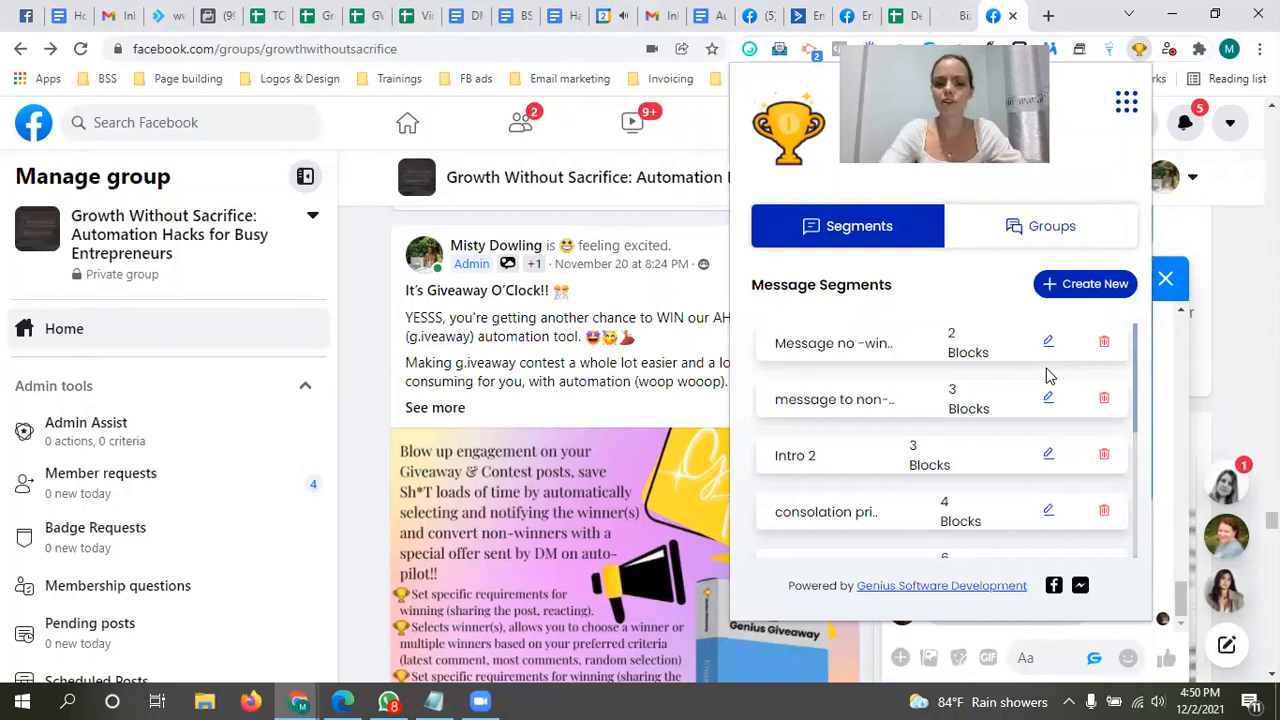
Step: Start a new message group titled "Did not win"
left_click(1012, 245)
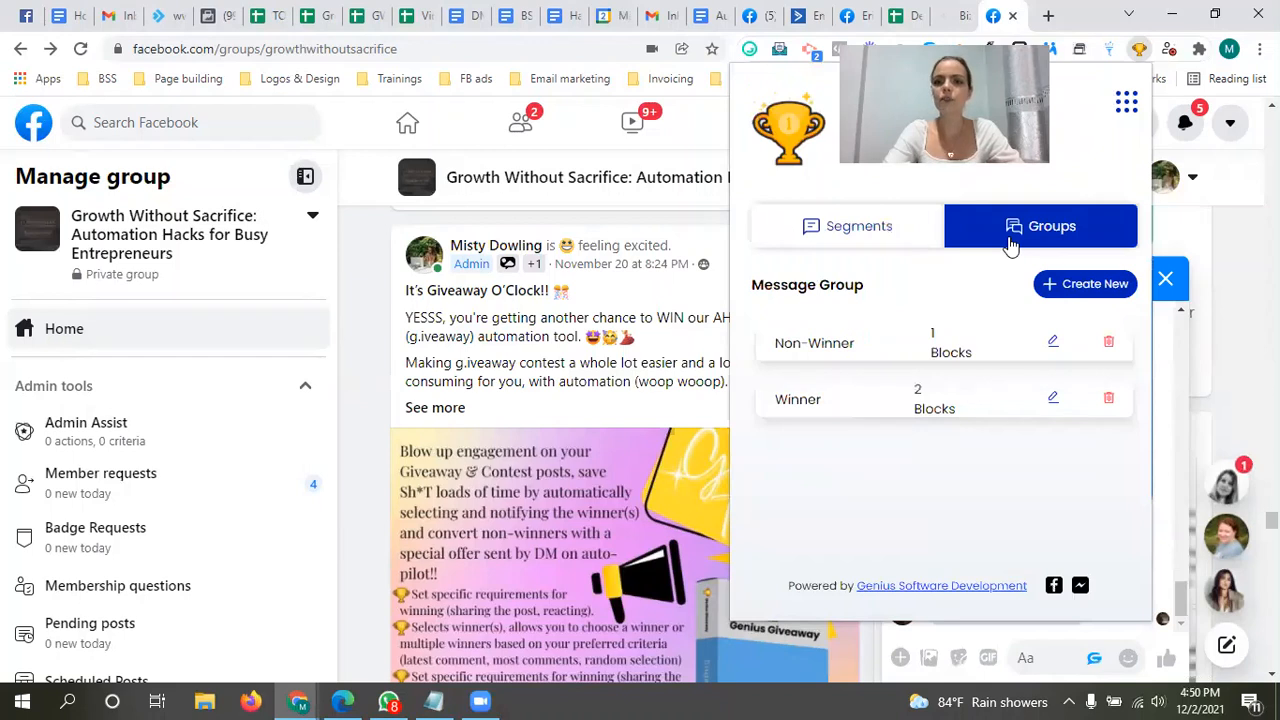
left_click(1094, 286)
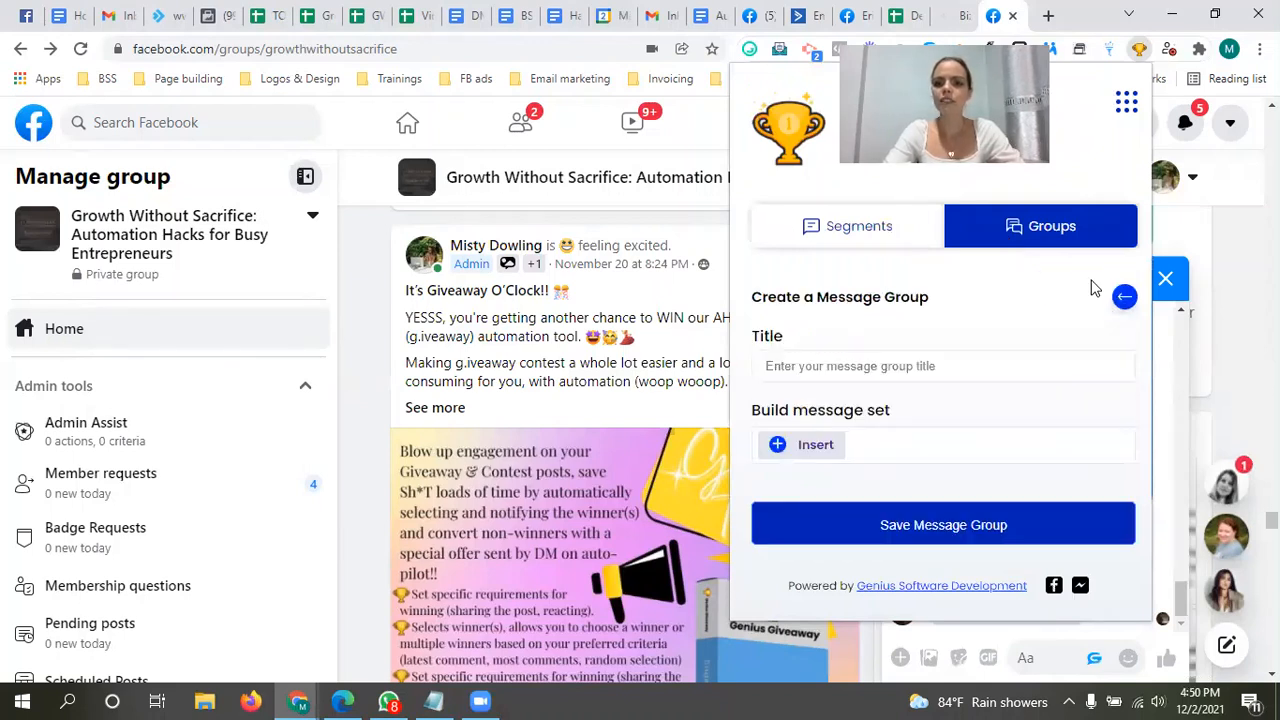
left_click(908, 365)
type("No")
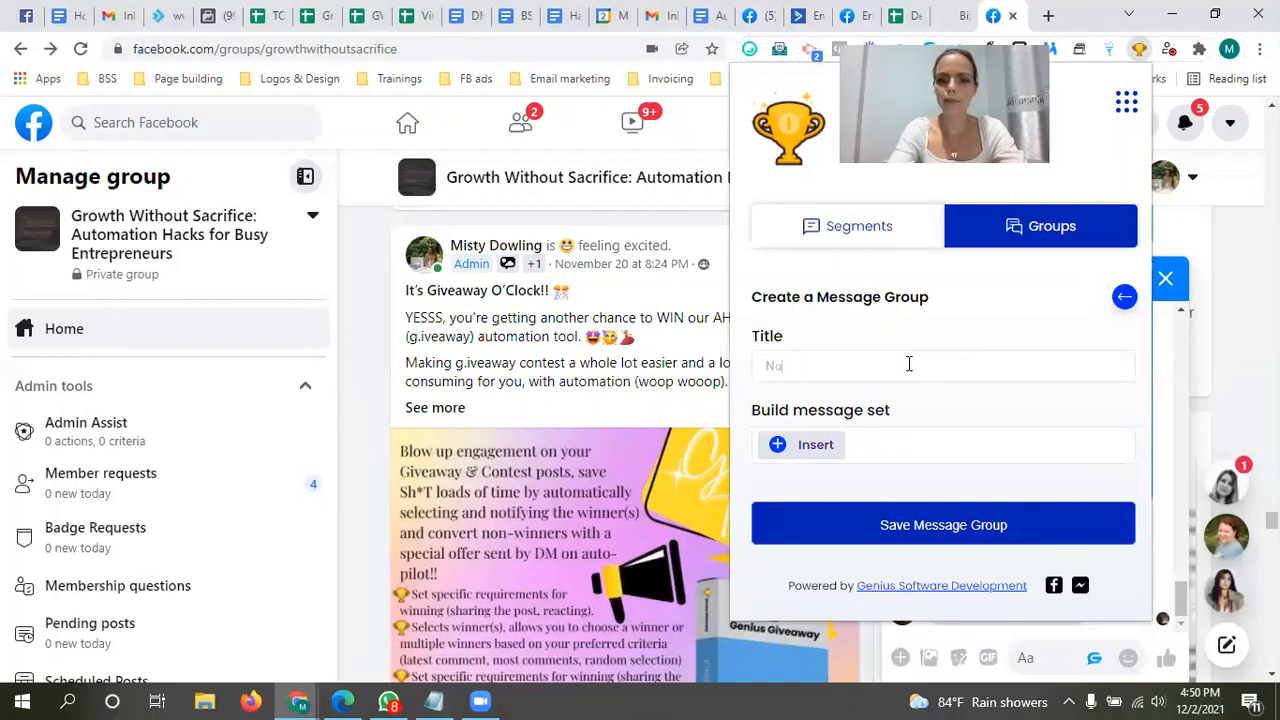
type("n")
key("BackSpace")
key("BackSpace")
key("BackSpace")
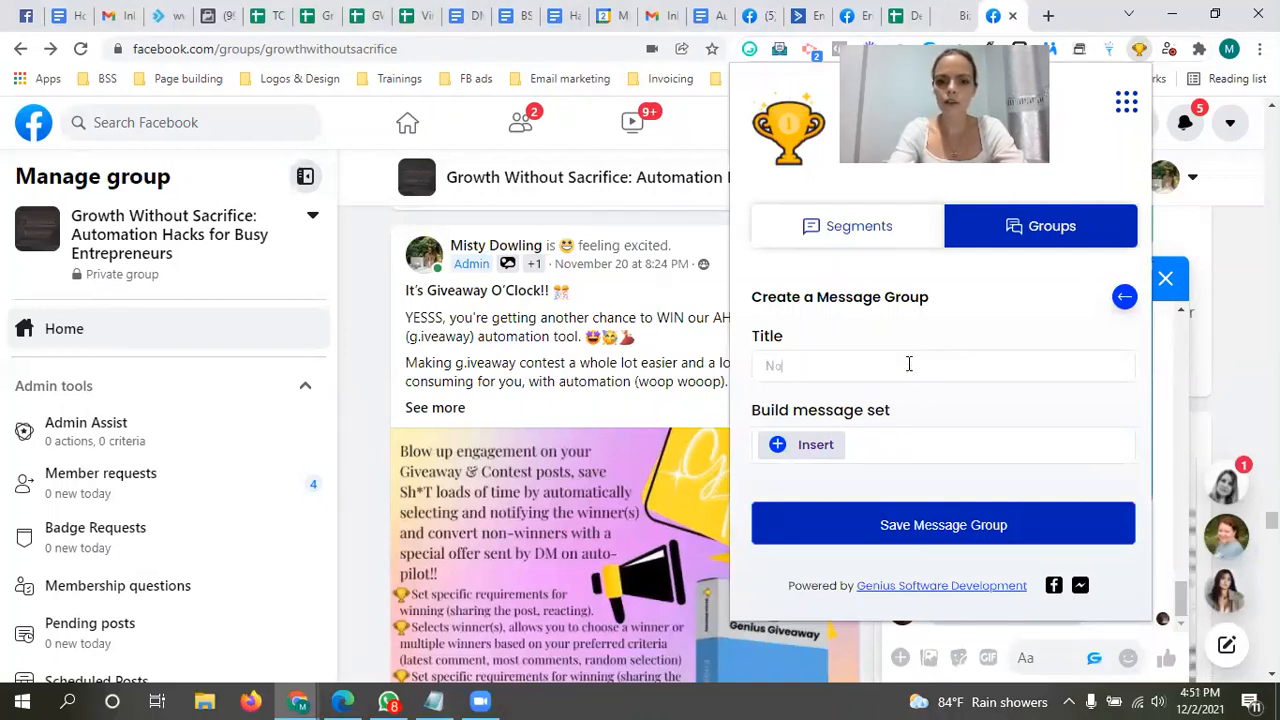
type("Did not w")
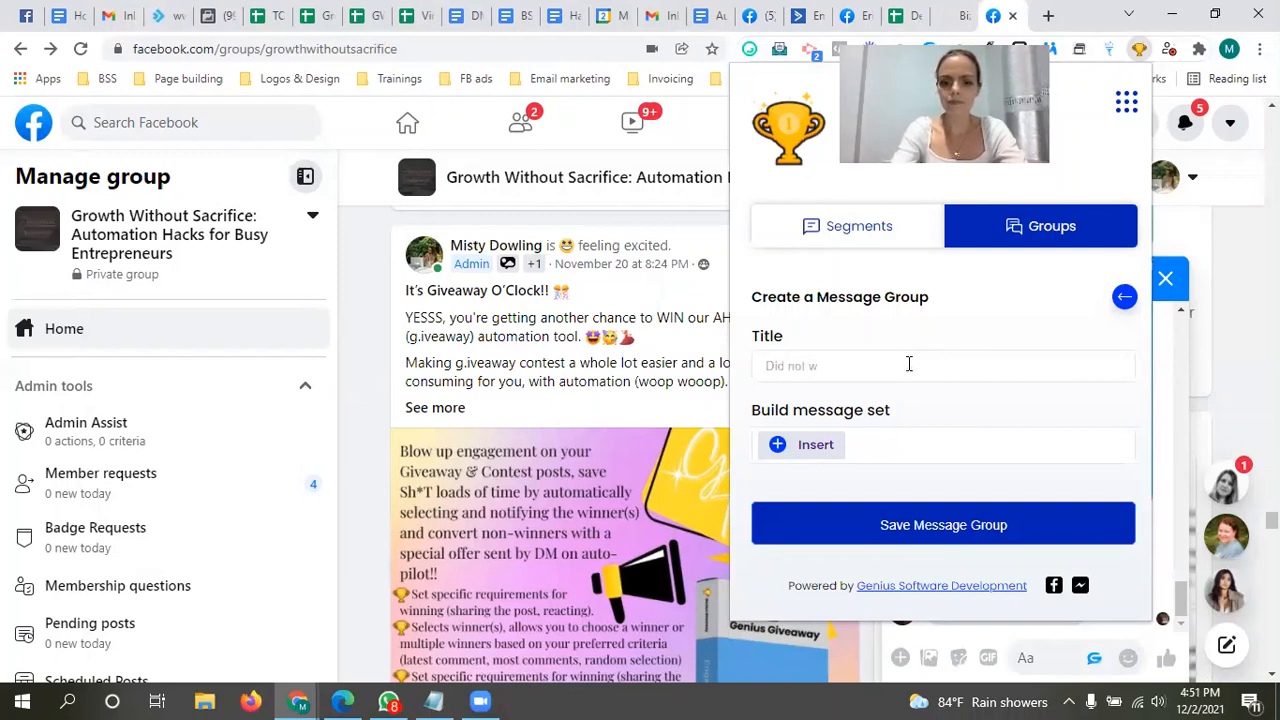
type("in")
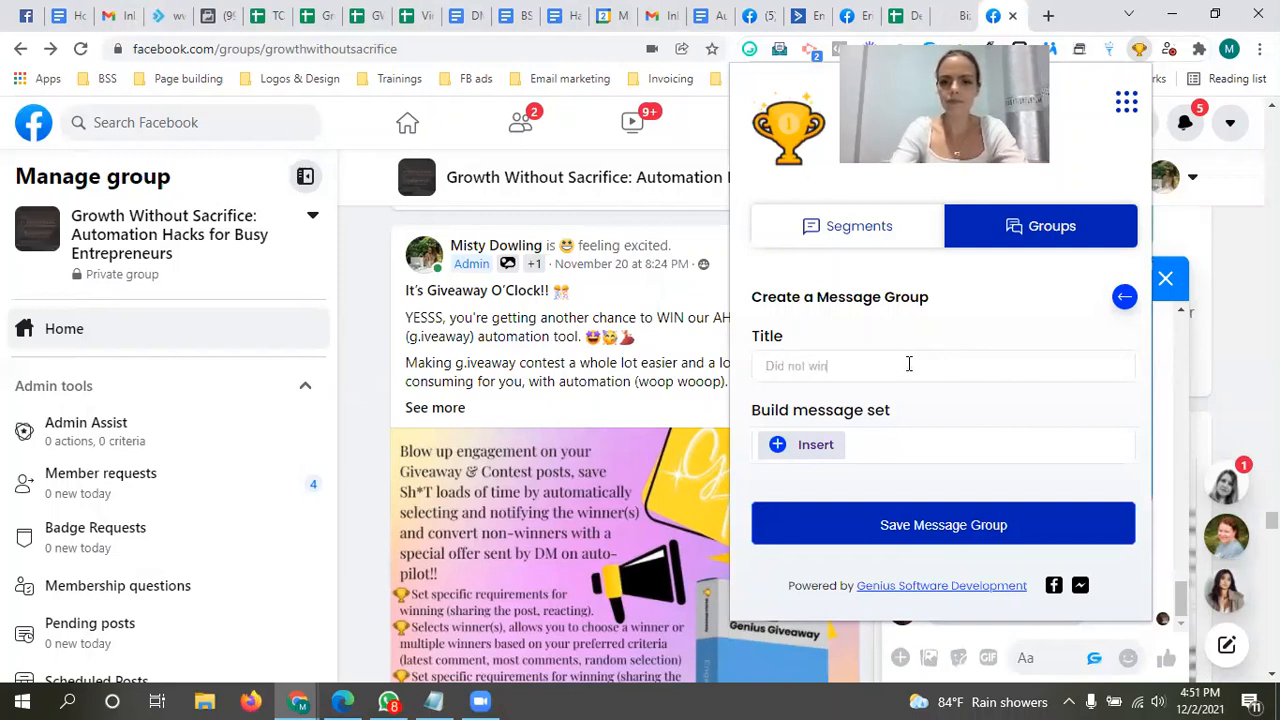
Step: Add the "Intro 2" message segment as the first entry of the message group's set
left_click(815, 450)
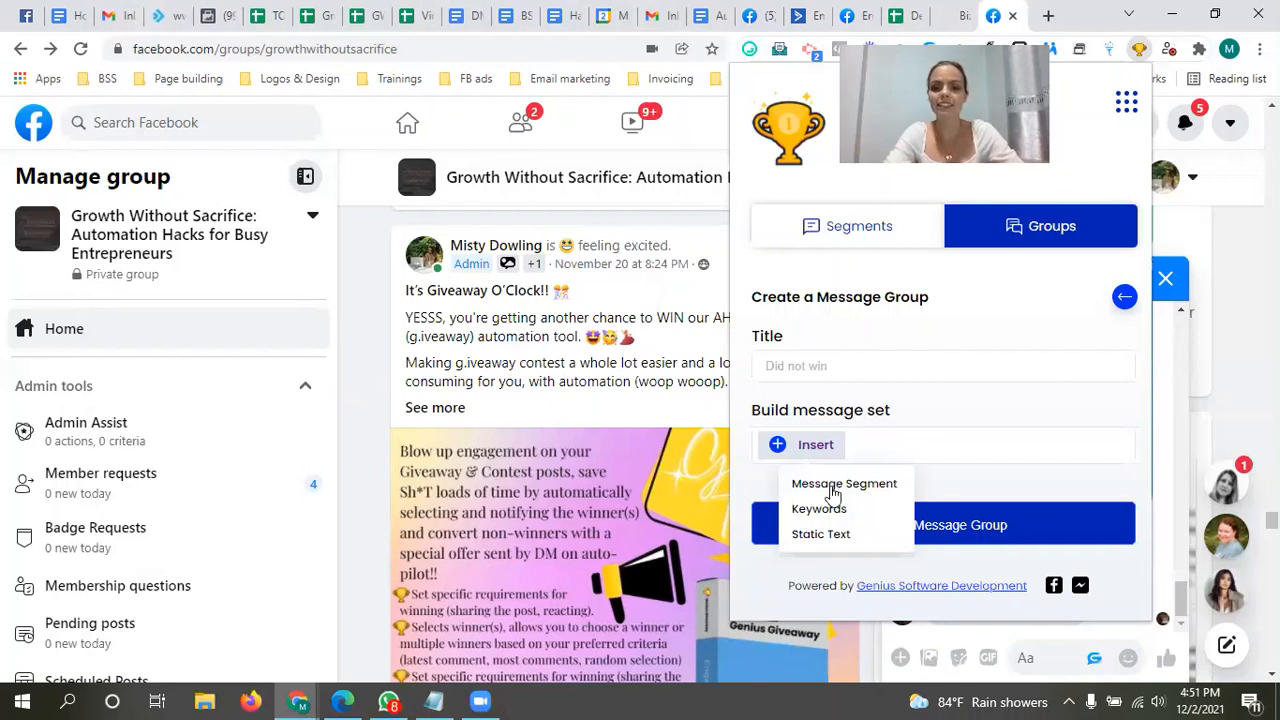
left_click(833, 490)
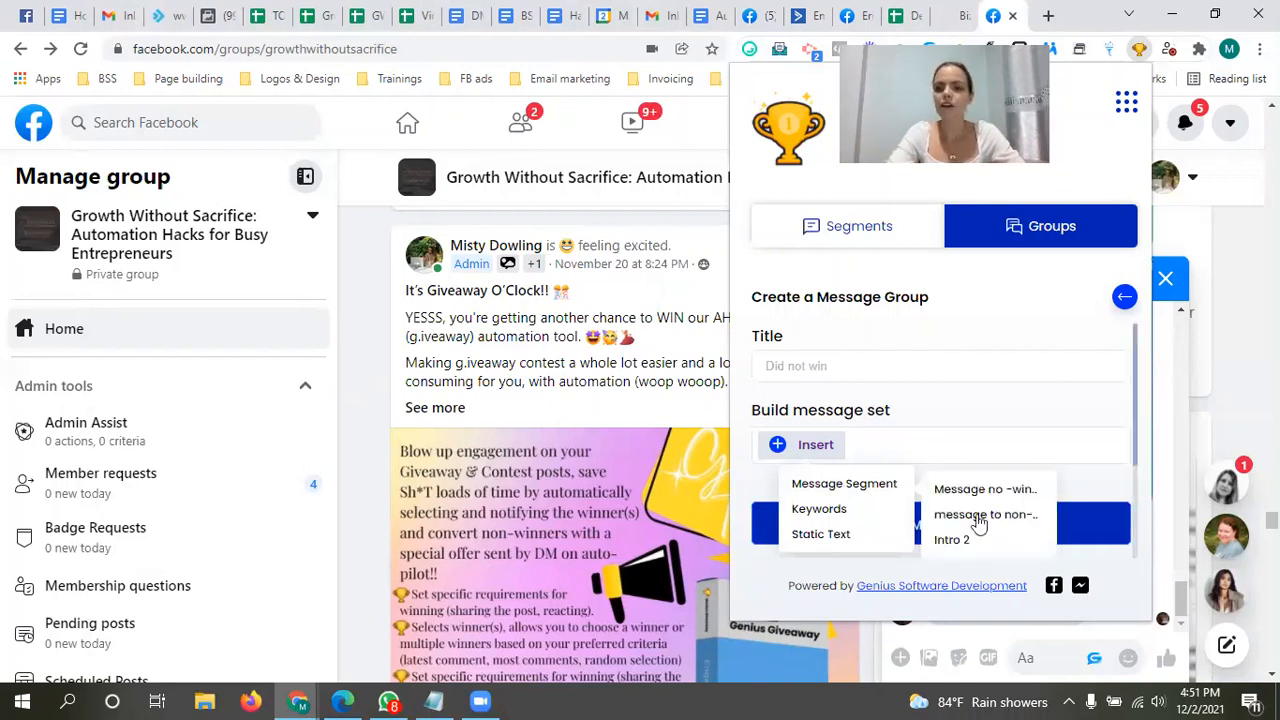
left_click(958, 540)
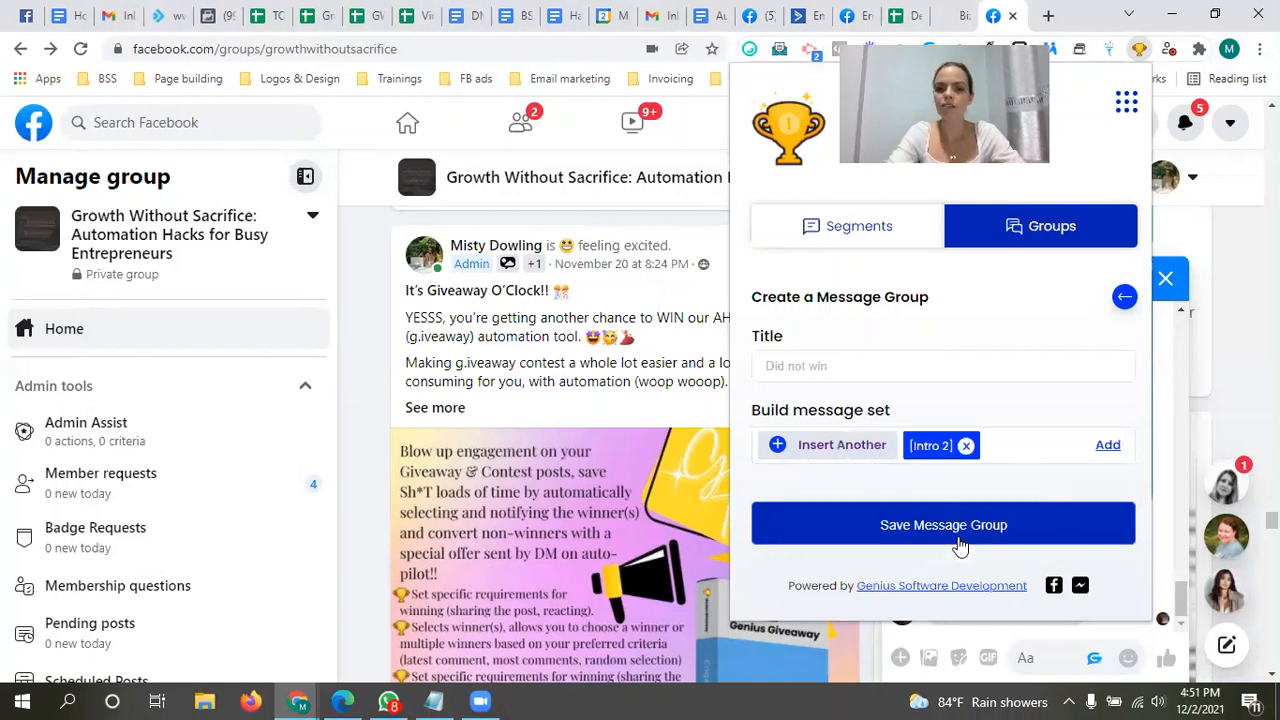
left_click(1107, 446)
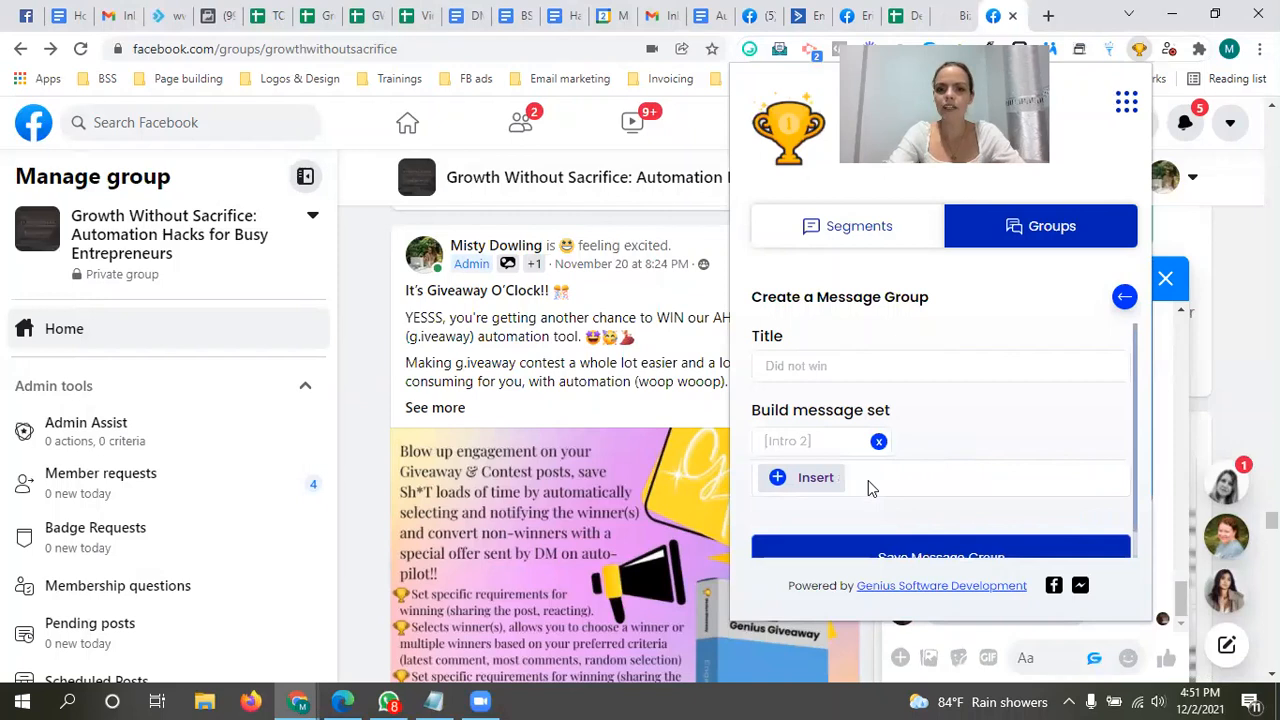
left_click(795, 480)
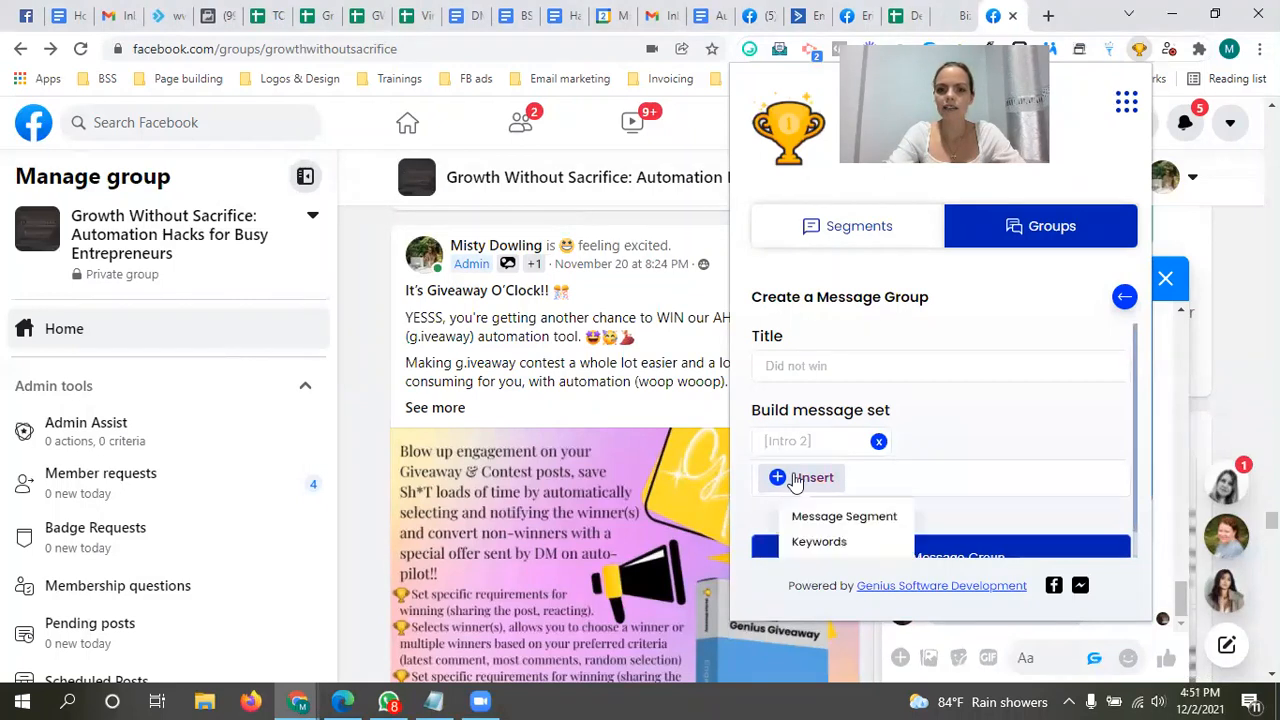
left_click(842, 527)
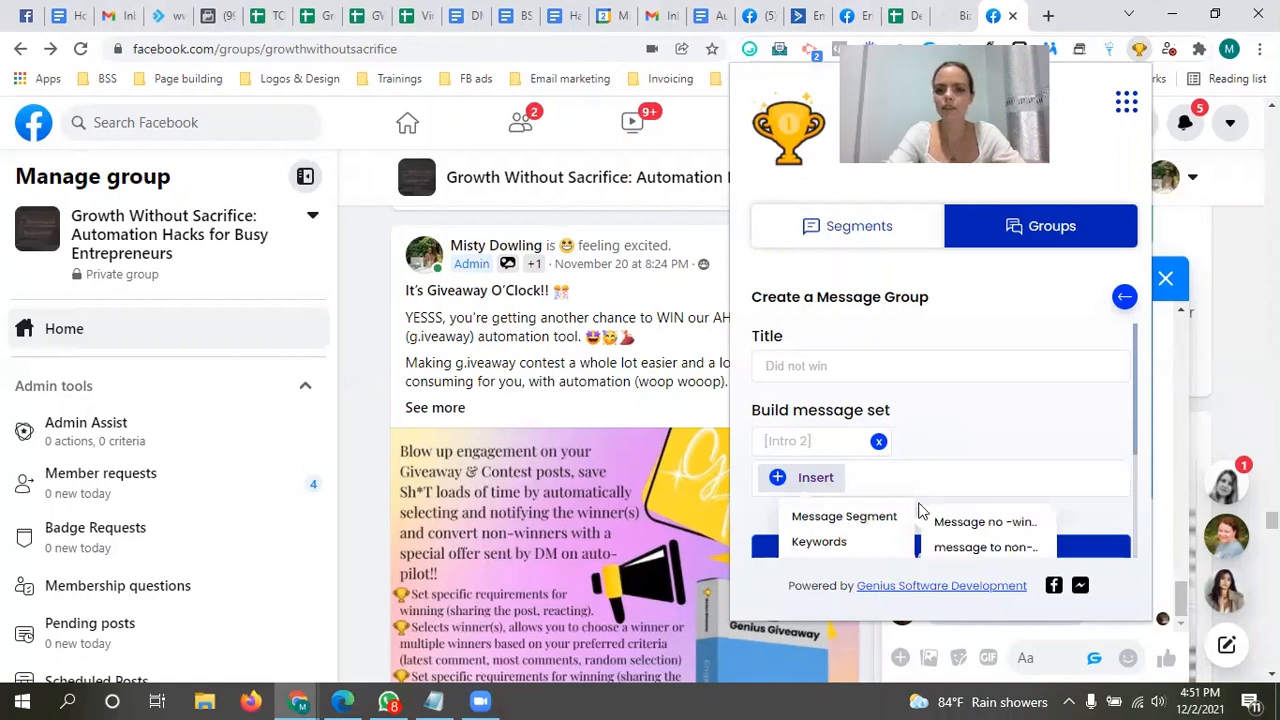
scroll(960, 514, "down", 1)
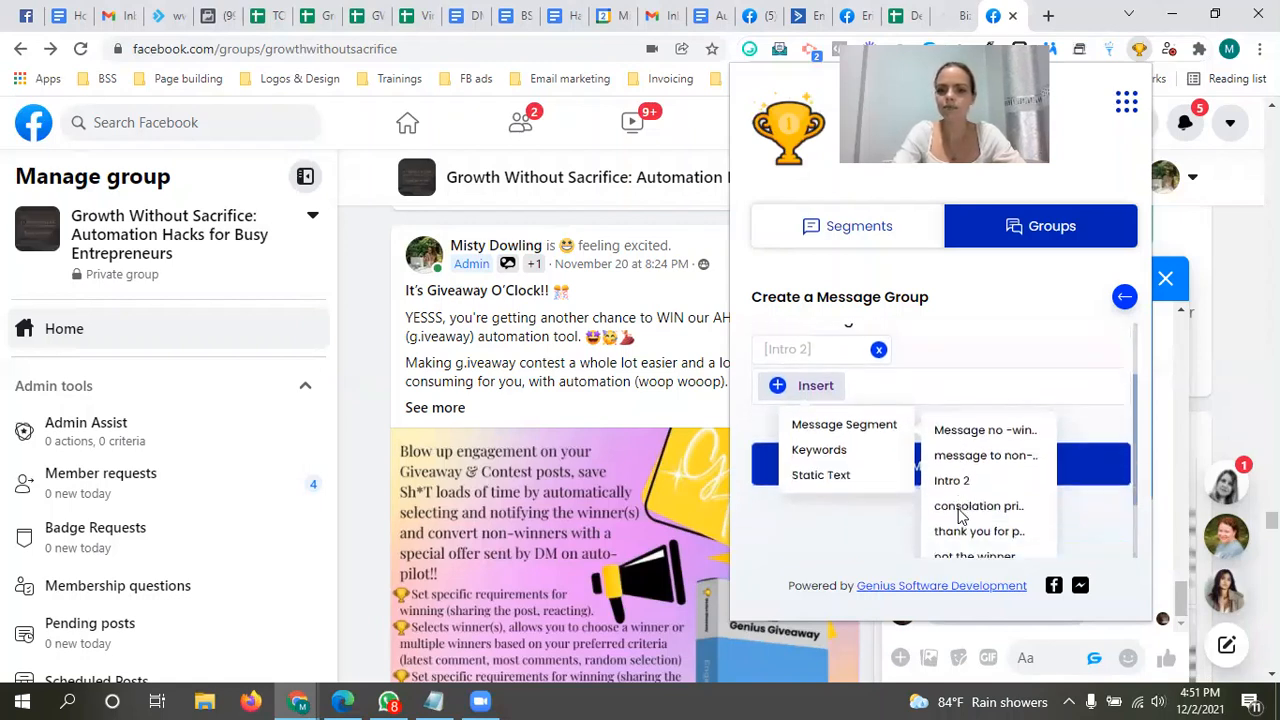
scroll(960, 514, "down", 1)
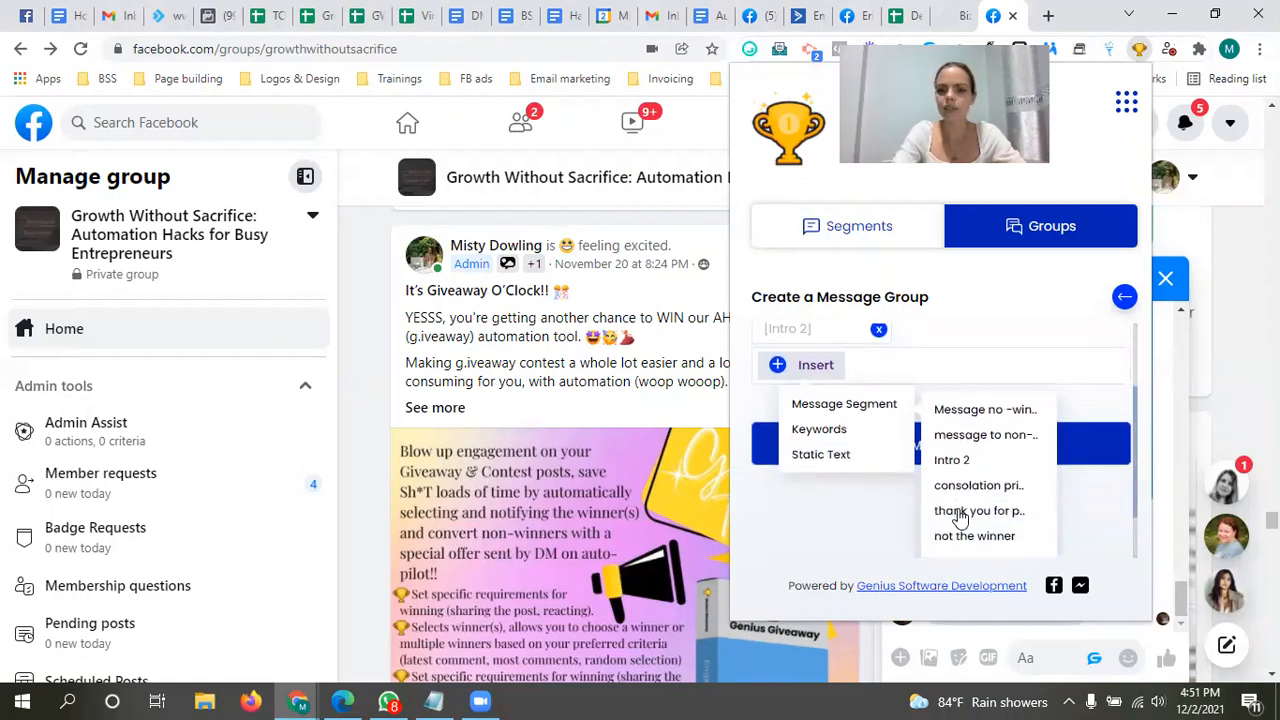
left_click(1003, 411)
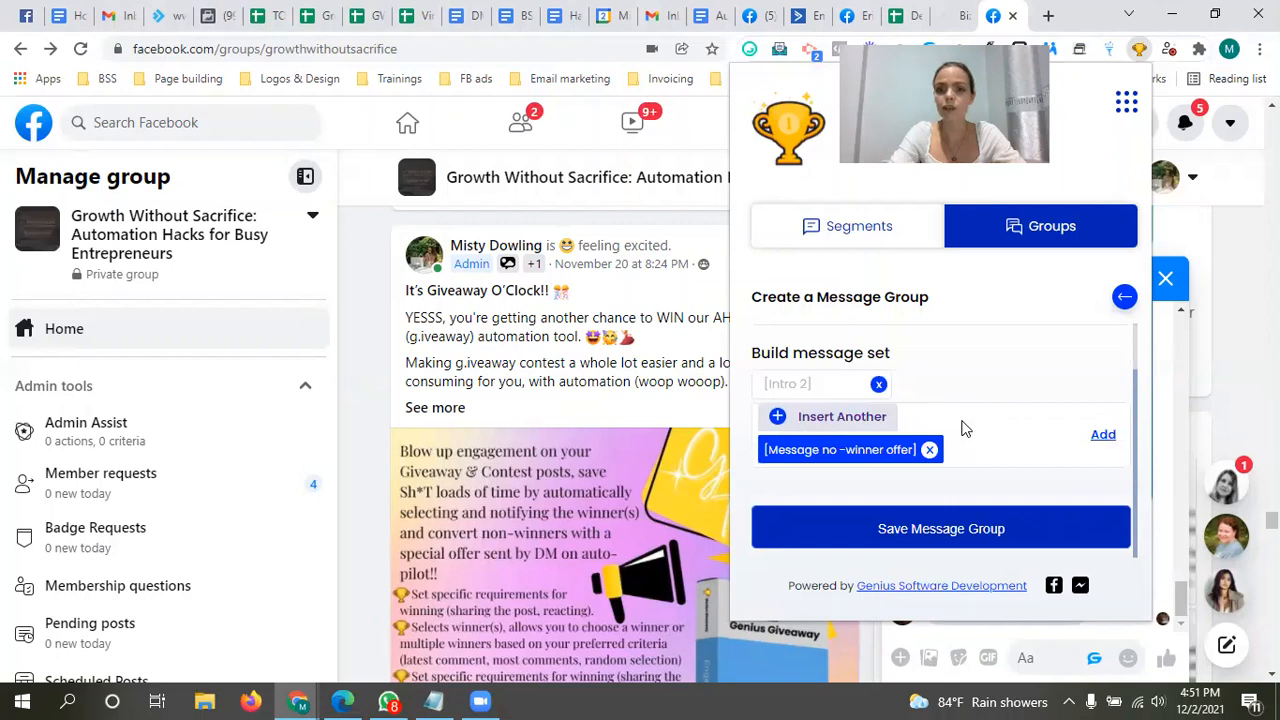
left_click(929, 450)
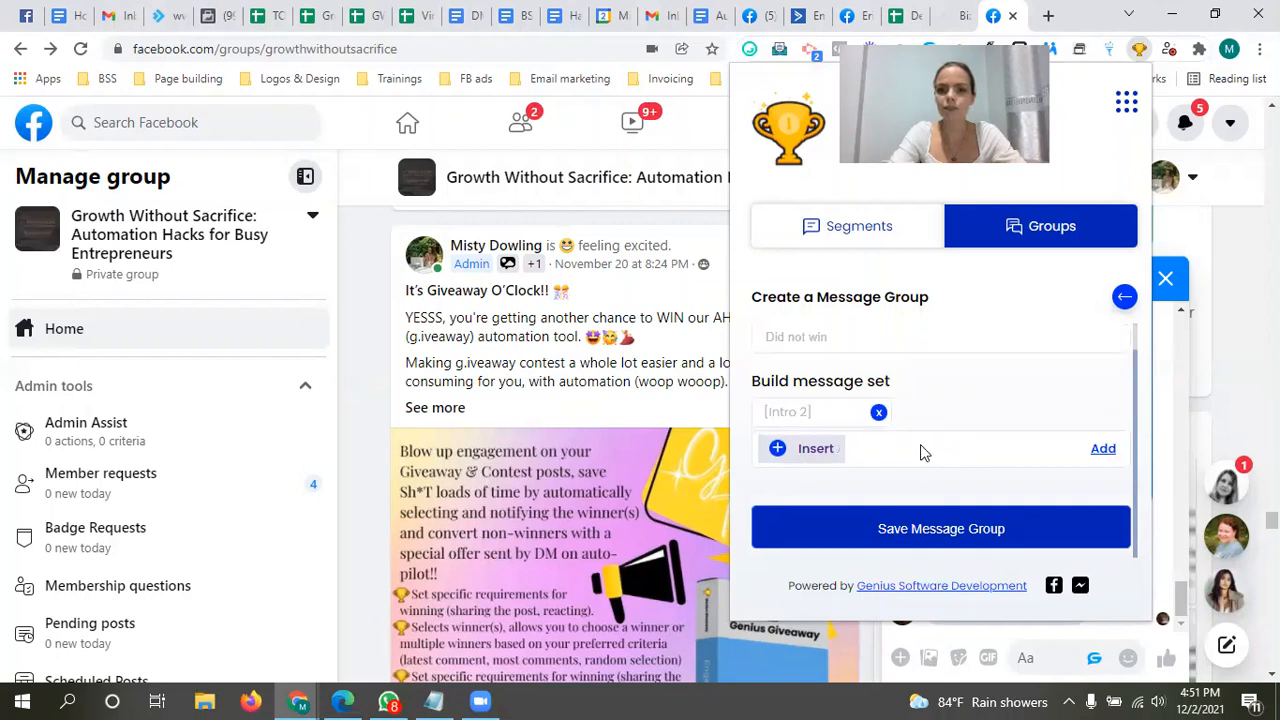
Step: Add the "message to non-winner" segment as the second entry of the message set
left_click(805, 452)
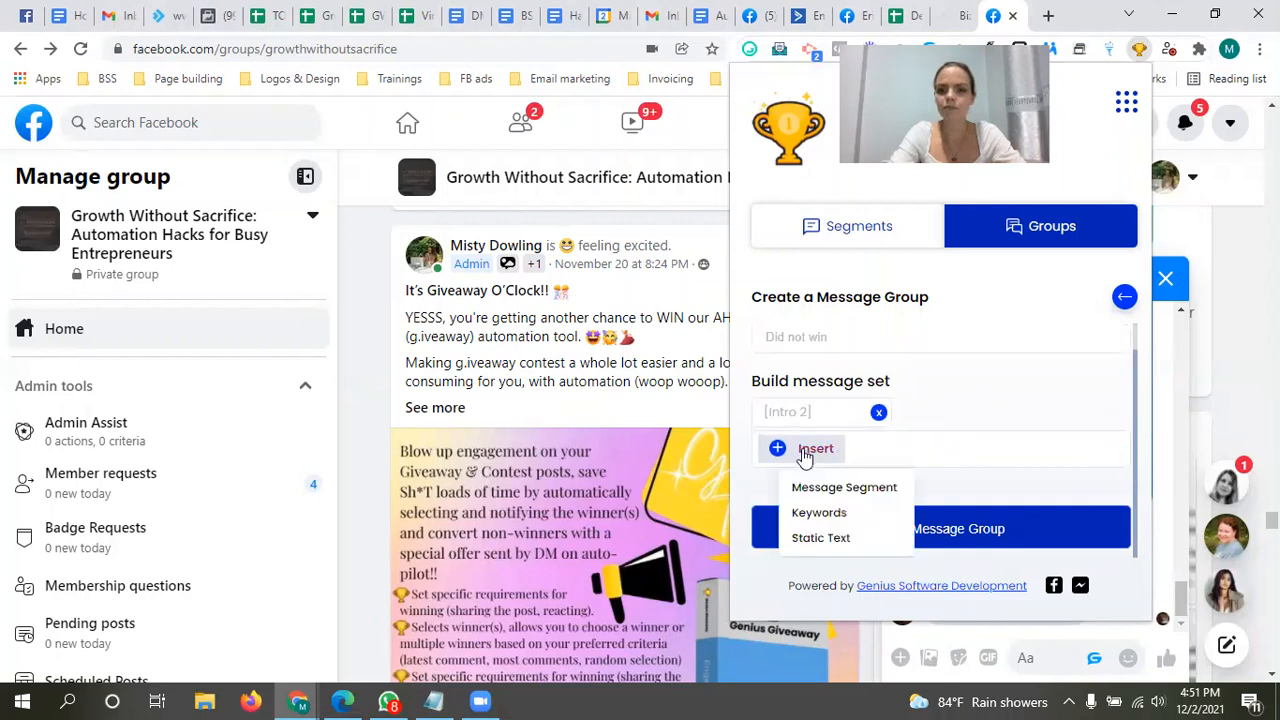
left_click(870, 500)
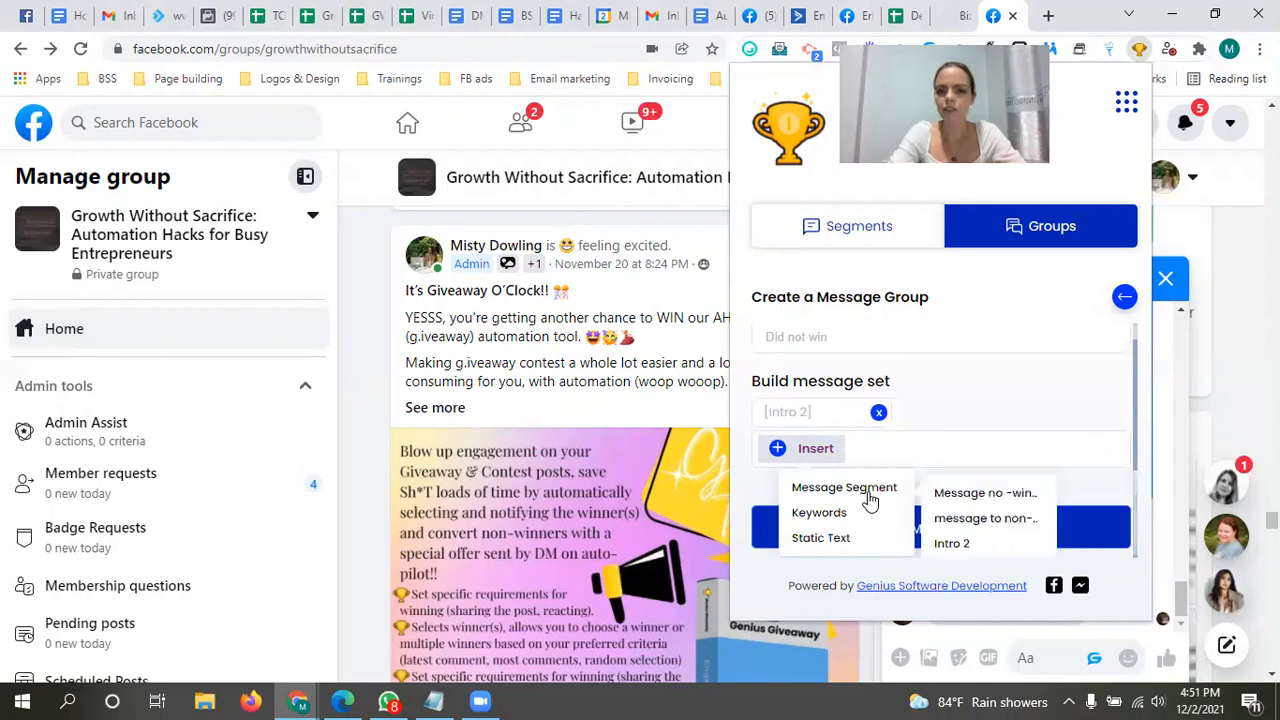
left_click(986, 519)
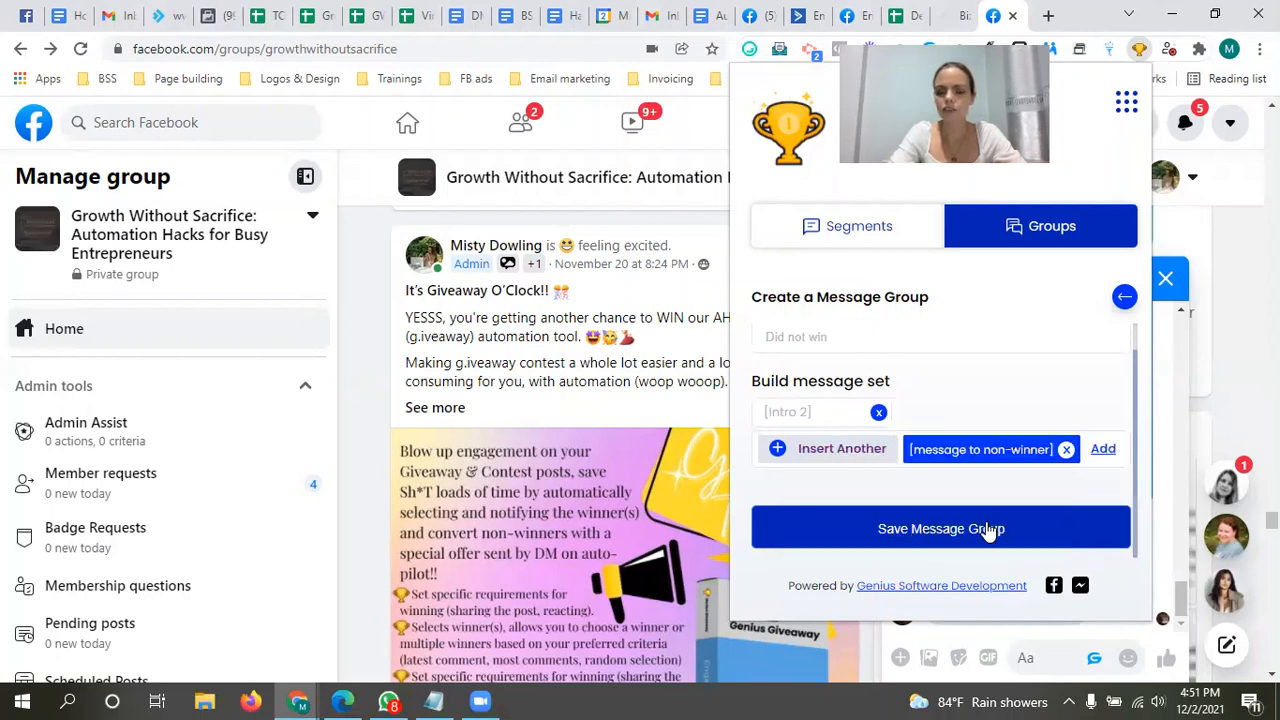
left_click(1102, 449)
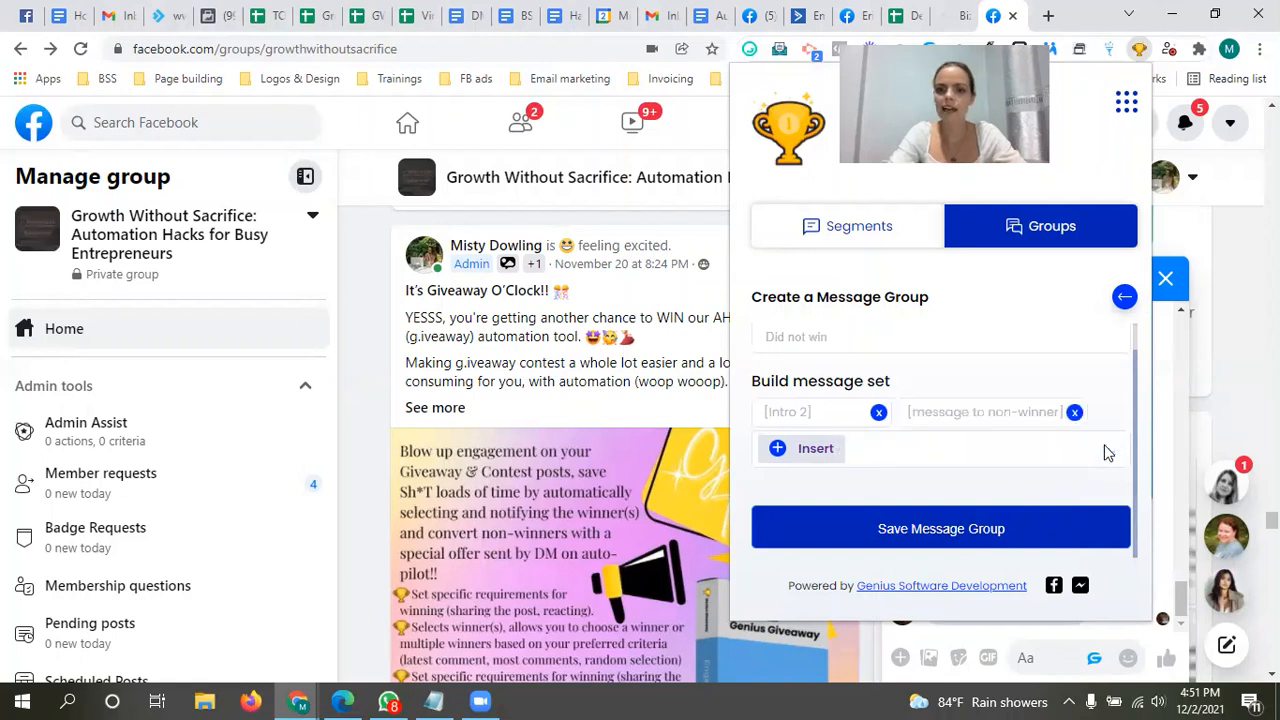
Step: Add the "Message no -winner offer" segment as the third entry of the message set
left_click(818, 452)
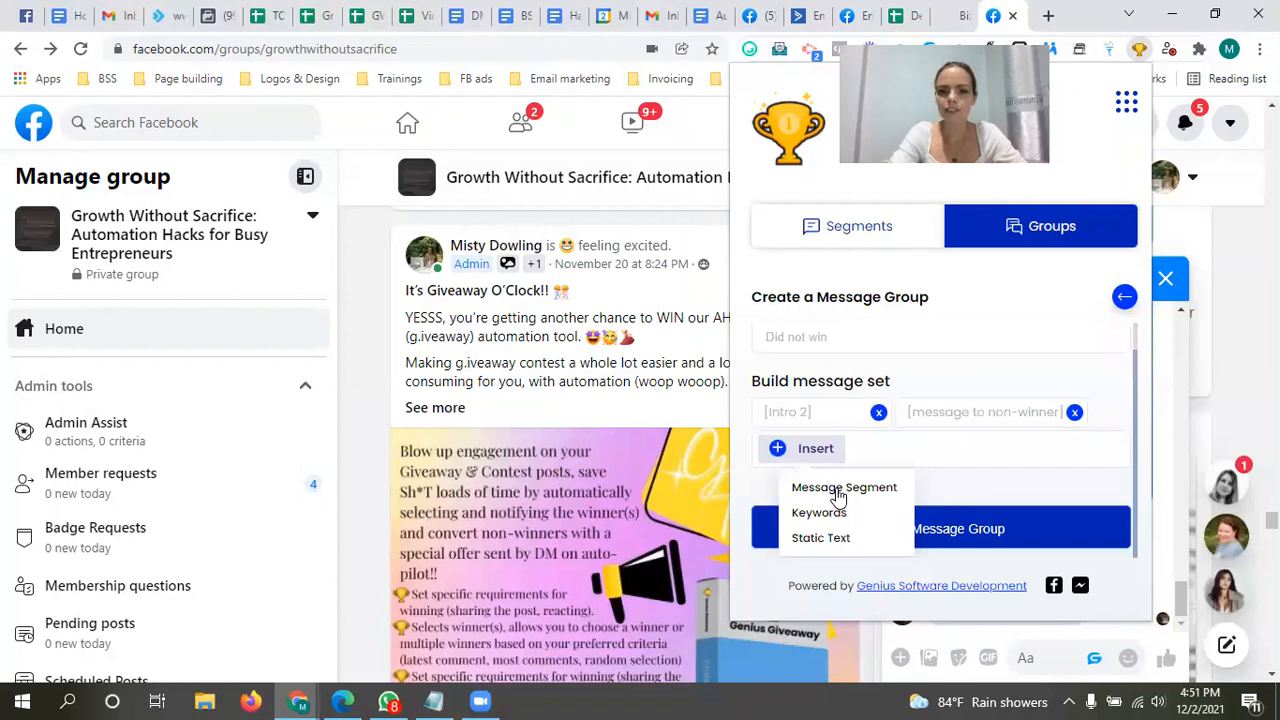
mouse_move(838, 497)
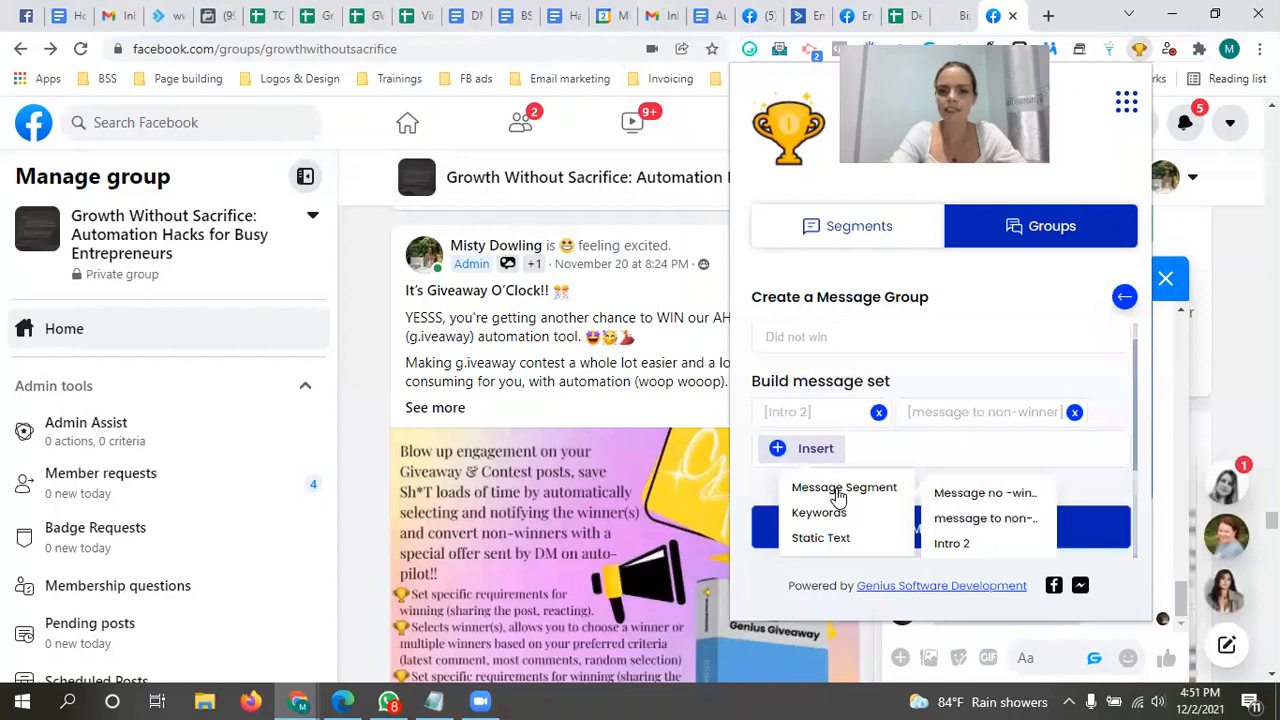
left_click(1001, 493)
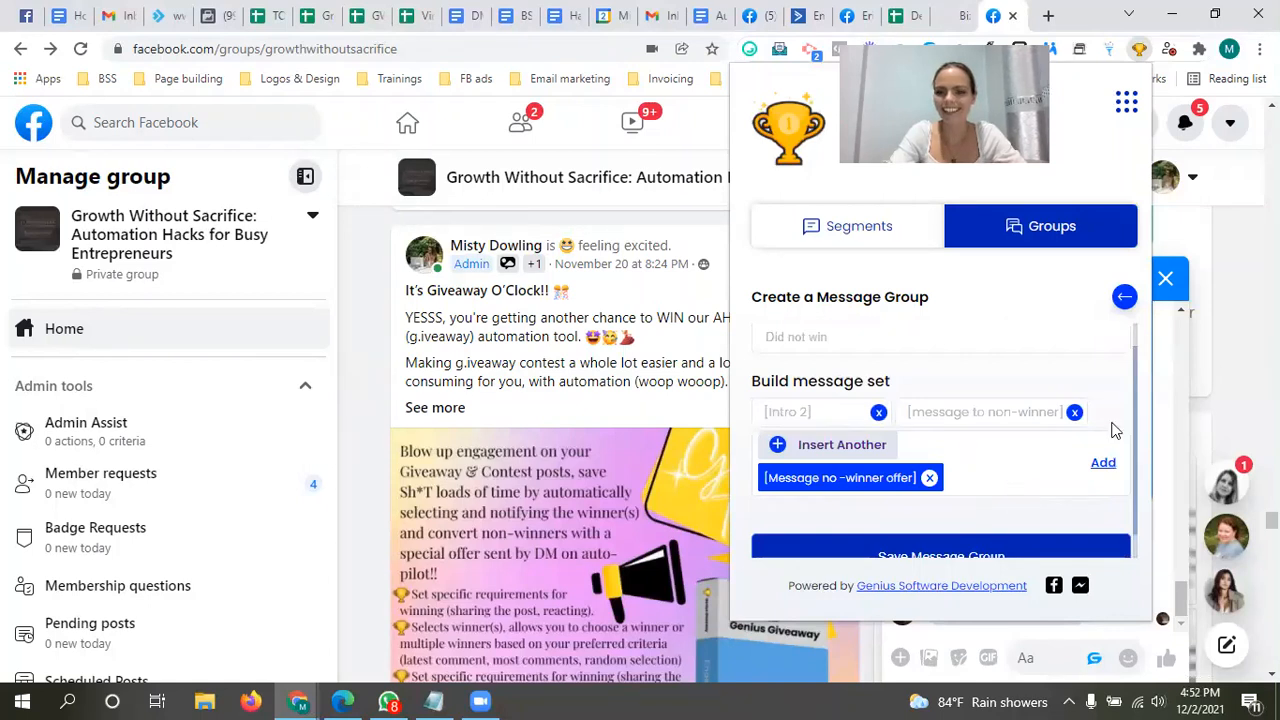
left_click(1103, 463)
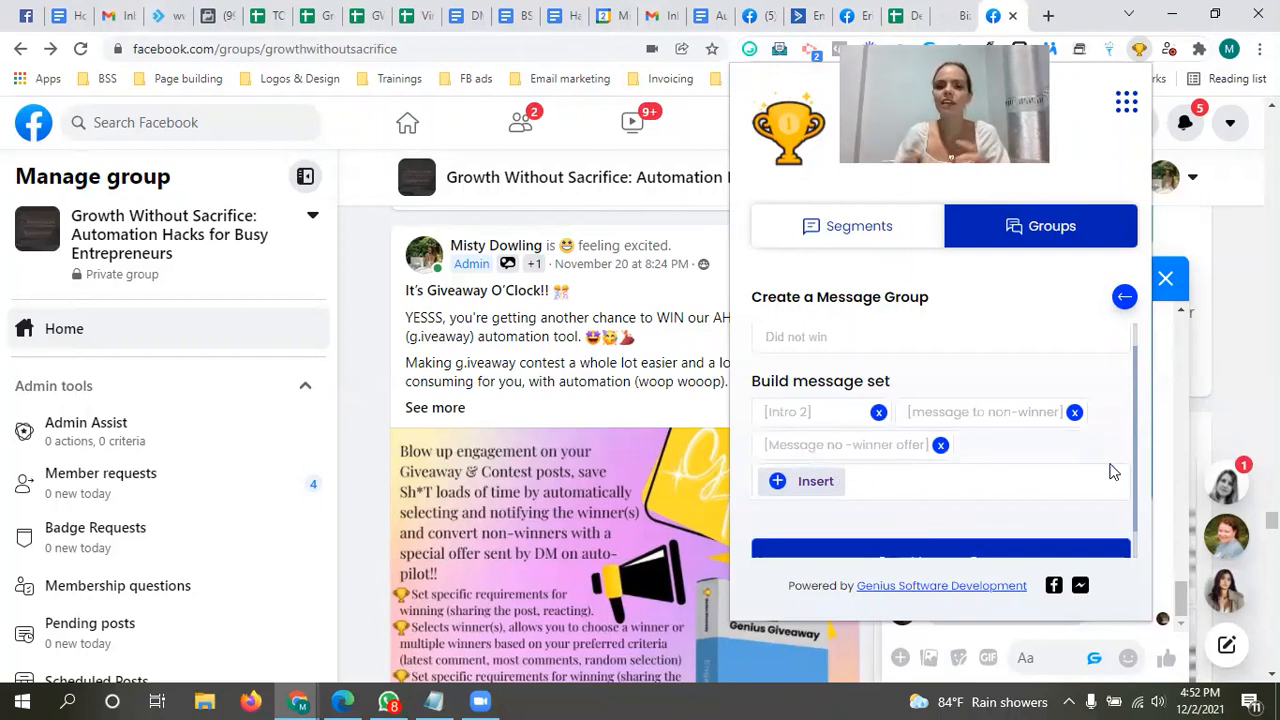
Step: Save the "Did not win" message group and dismiss the confirmation
scroll(1132, 465, "down", 1)
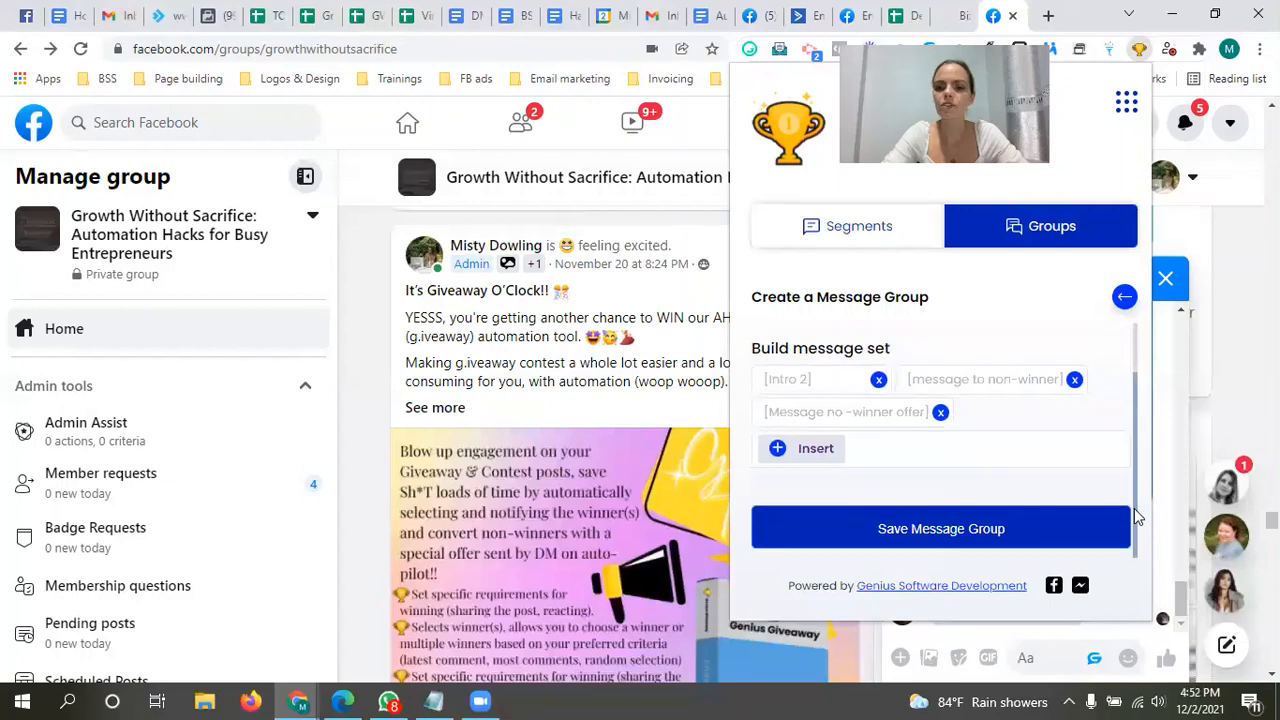
left_click(937, 530)
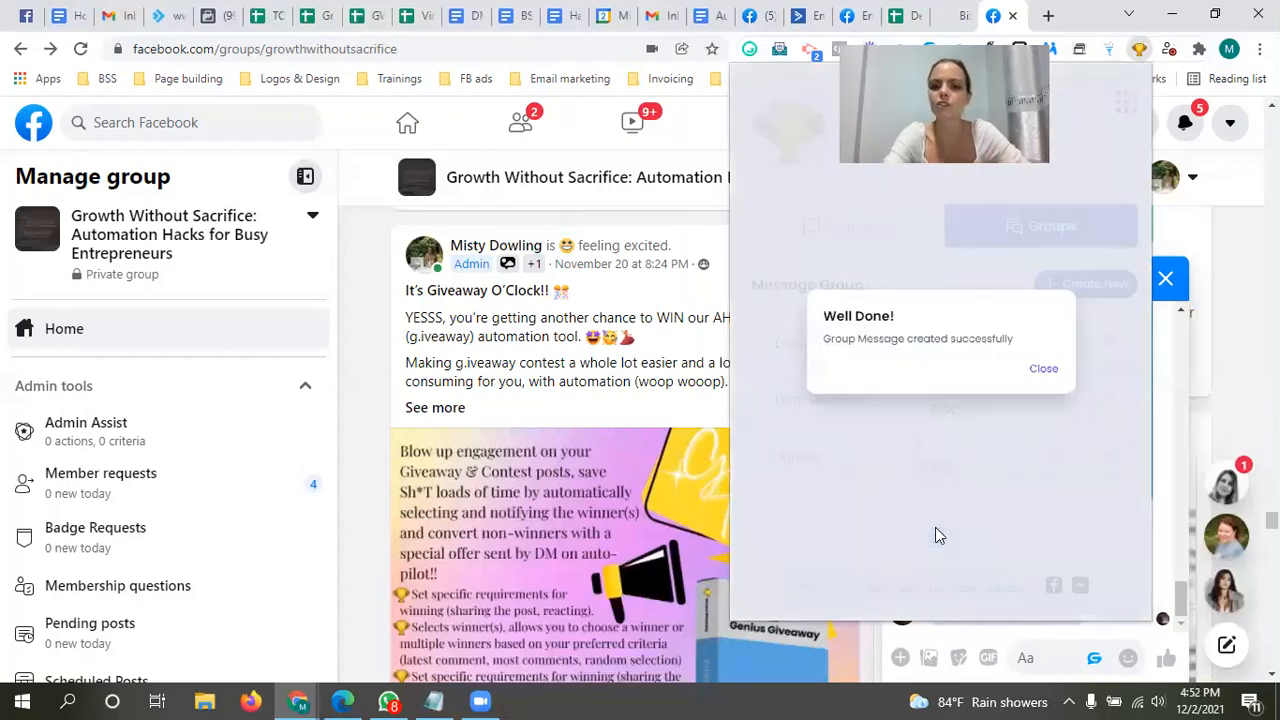
left_click(1045, 378)
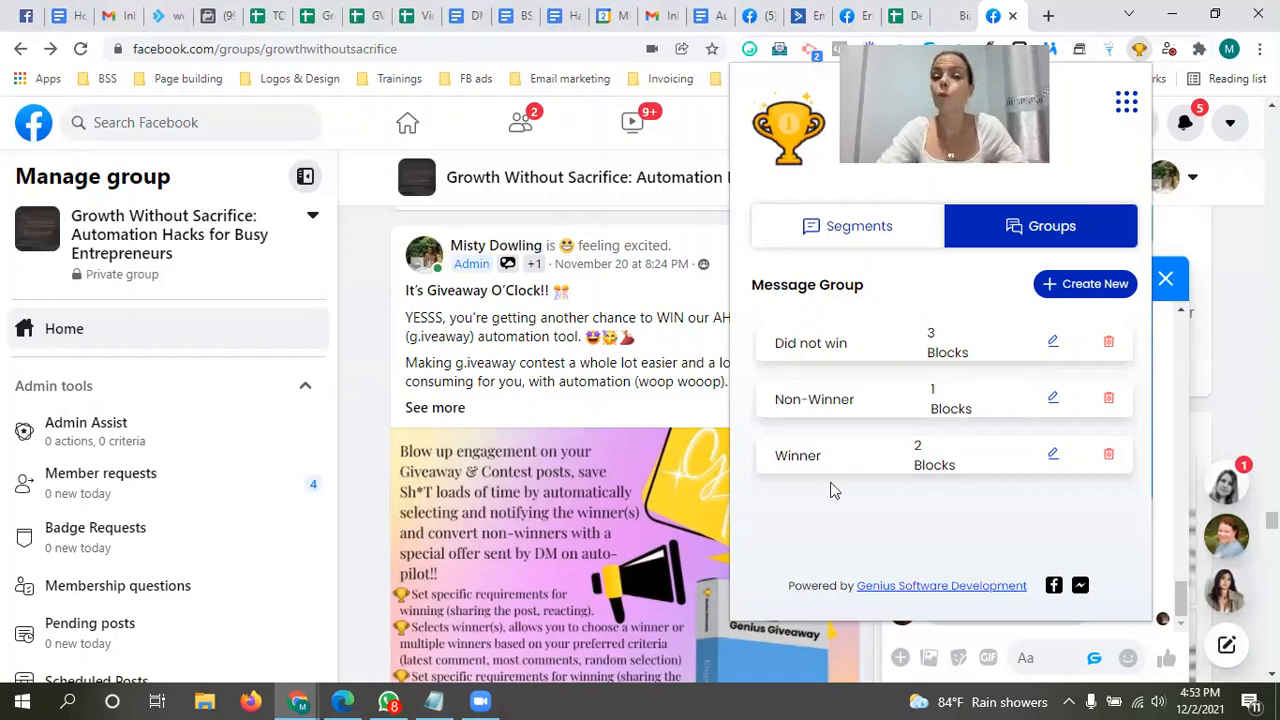
Step: Start a new message segment titled "You won!"
left_click(851, 232)
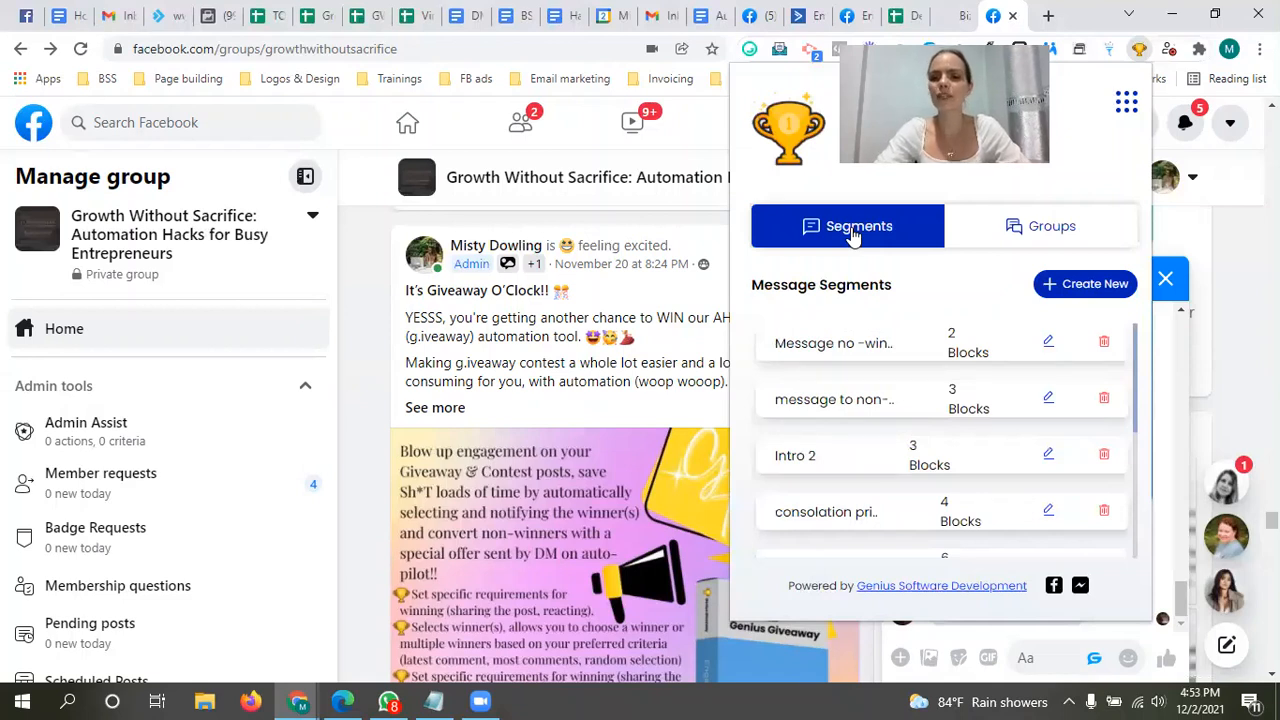
left_click(1086, 290)
left_click(945, 364)
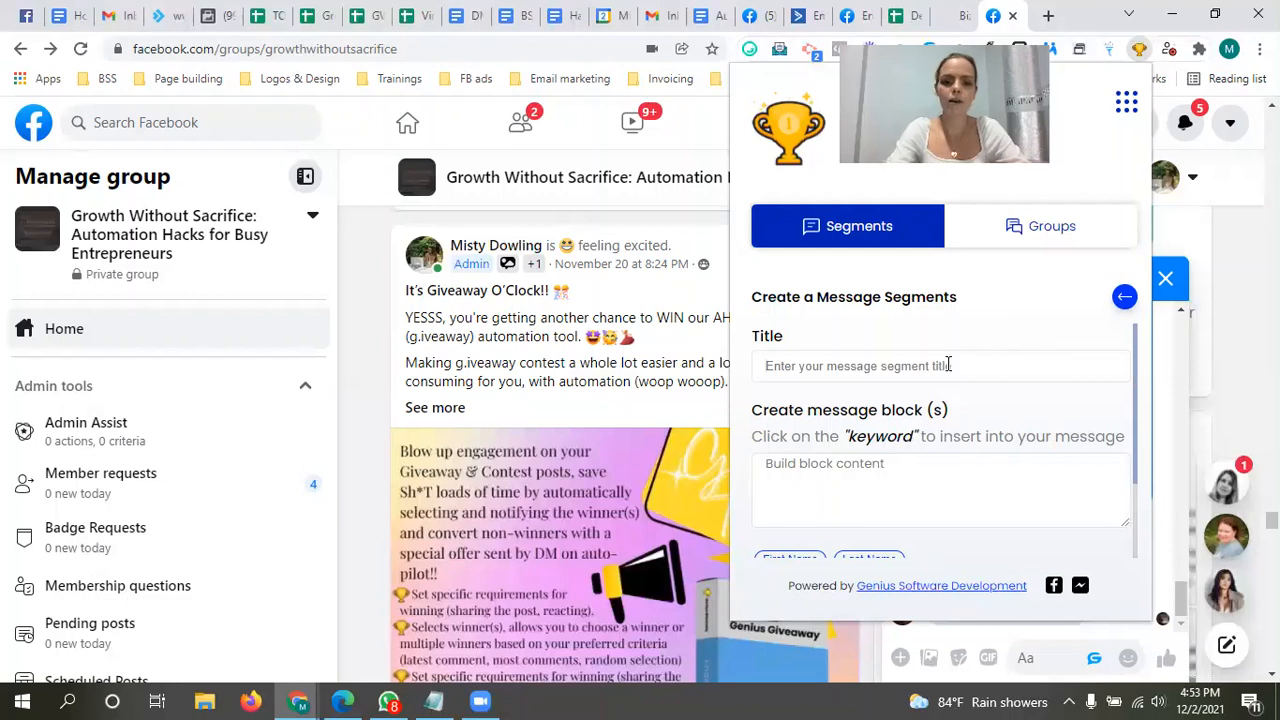
type("You won!")
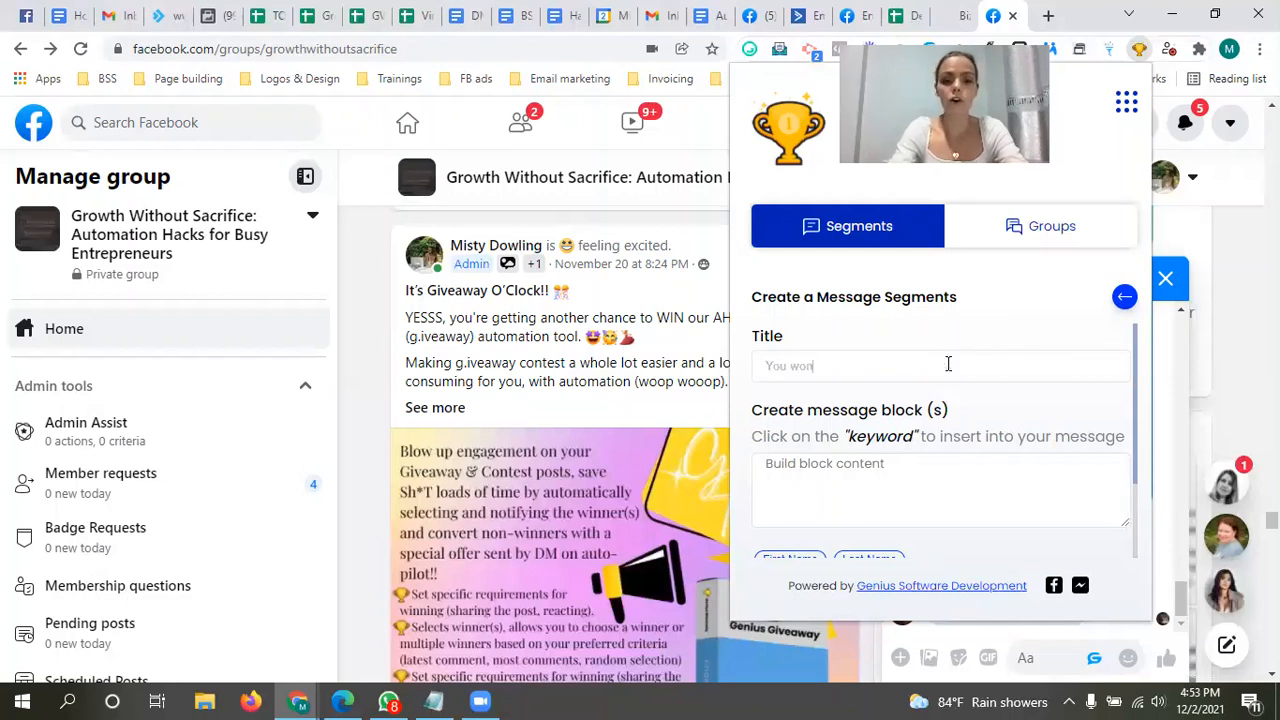
Step: Add a first message block reading "OMG {first_name}!! You won our giveaway contest!! Congrats!!!!", using the first-name keyword
left_click(852, 490)
type("OMG")
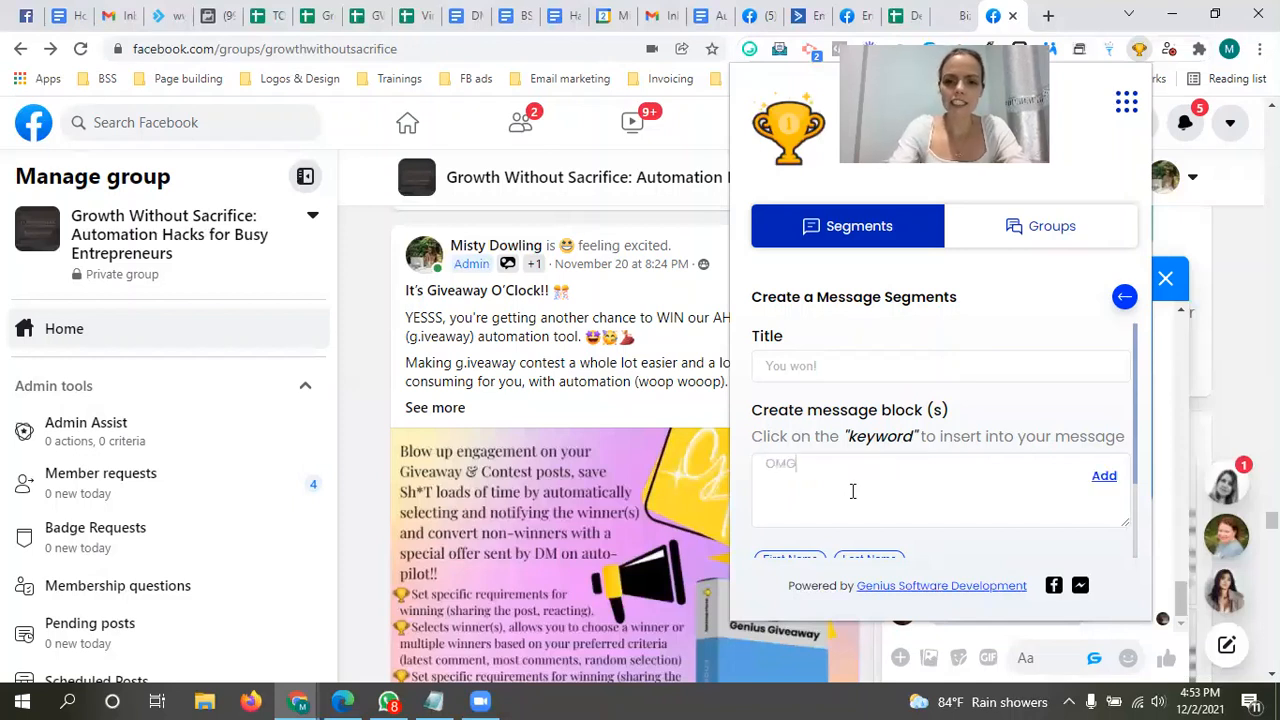
left_click(806, 561)
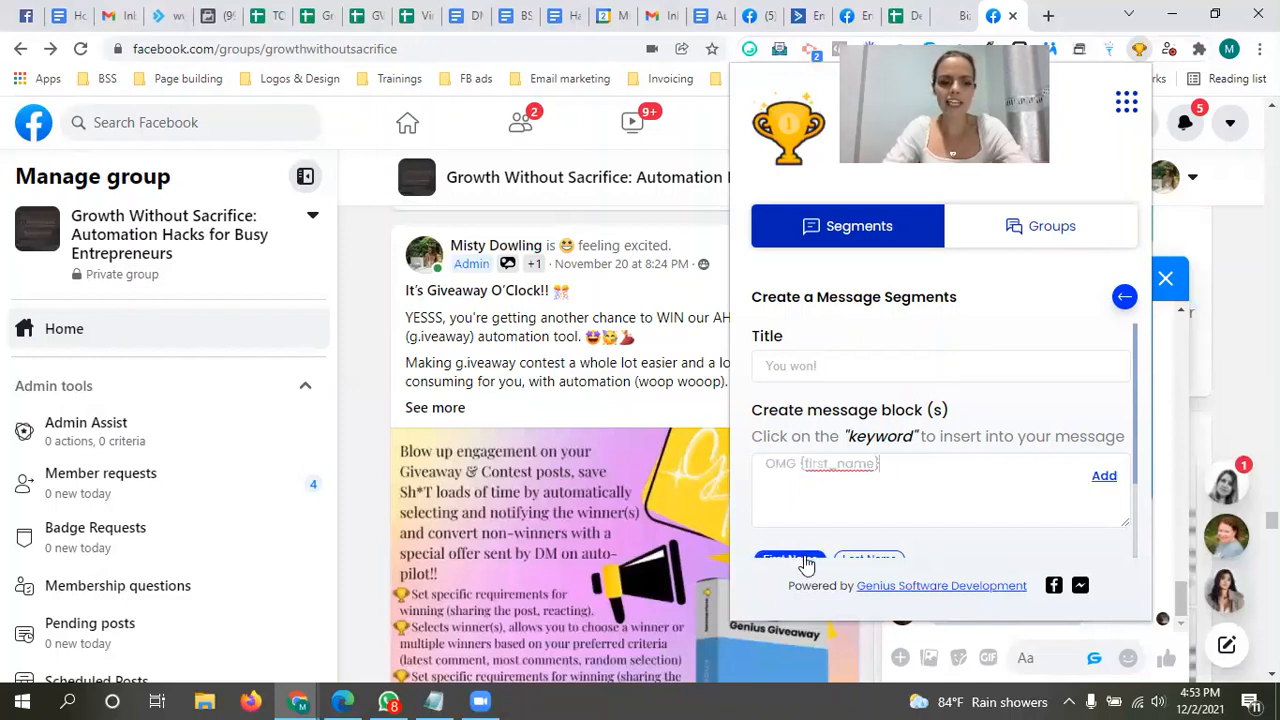
type("!! Ypo")
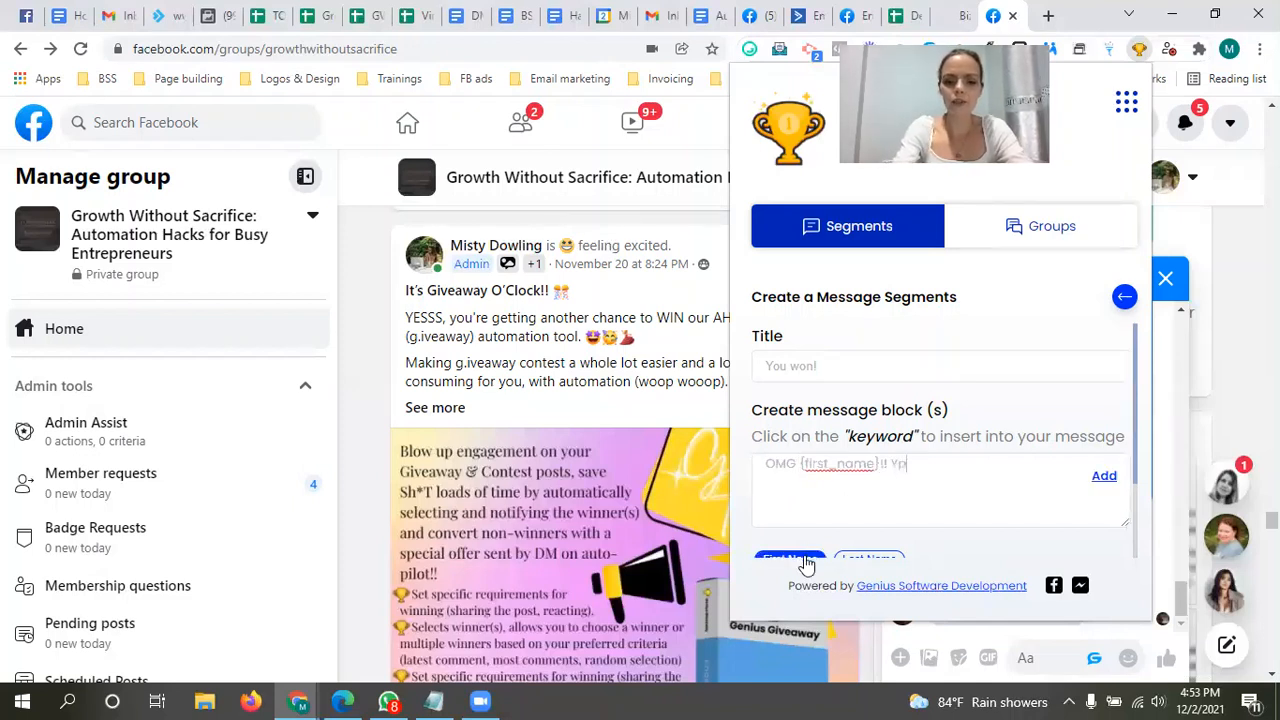
key("BackSpace")
key("BackSpace")
type("ou wo")
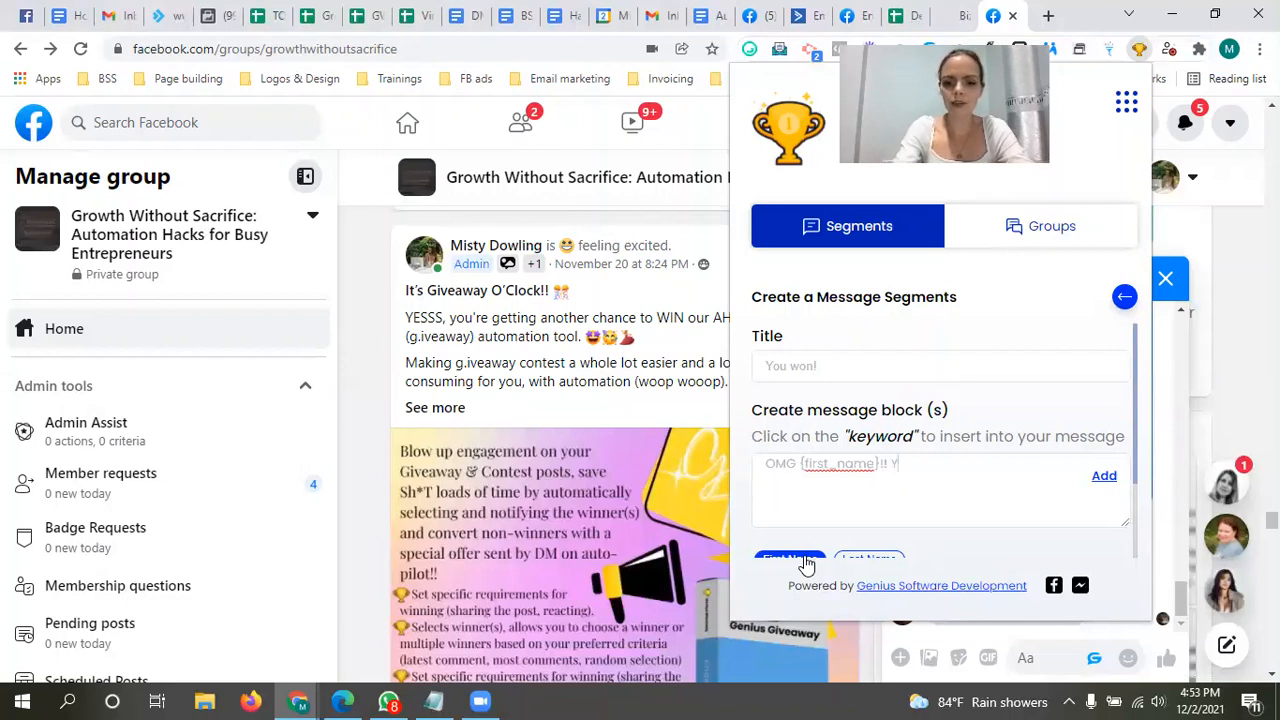
type("n our ")
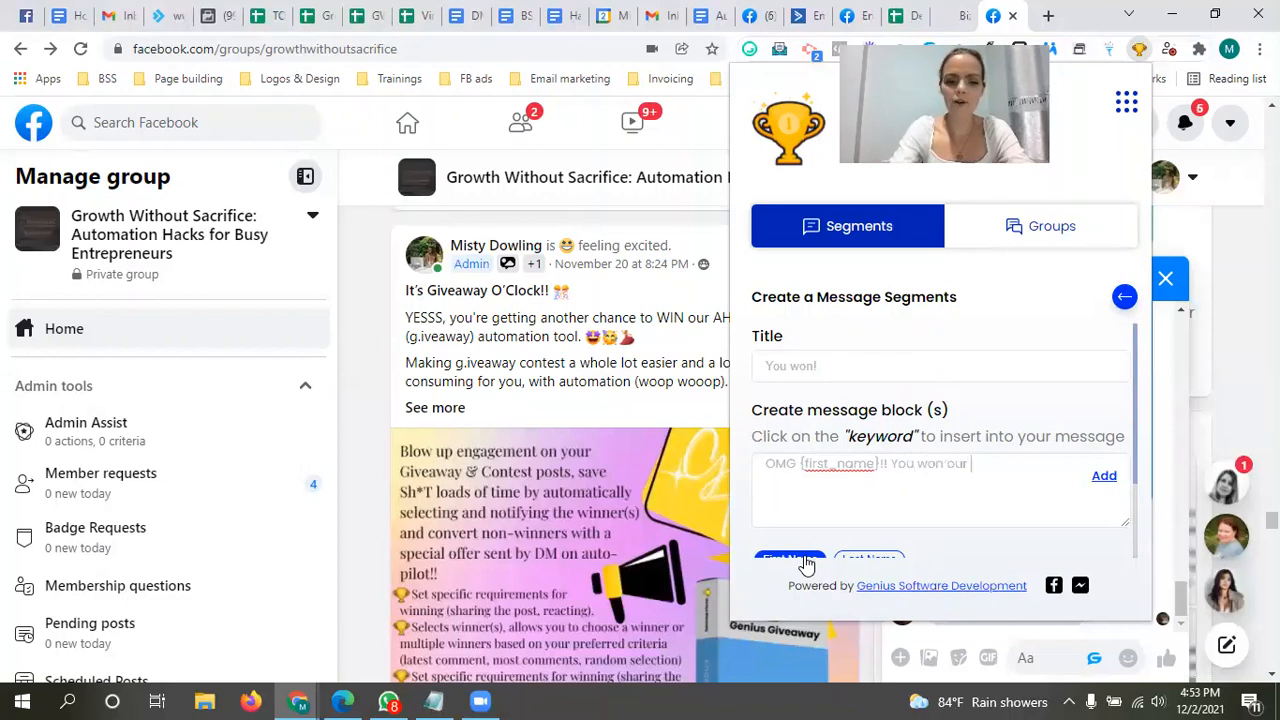
type("giveaway")
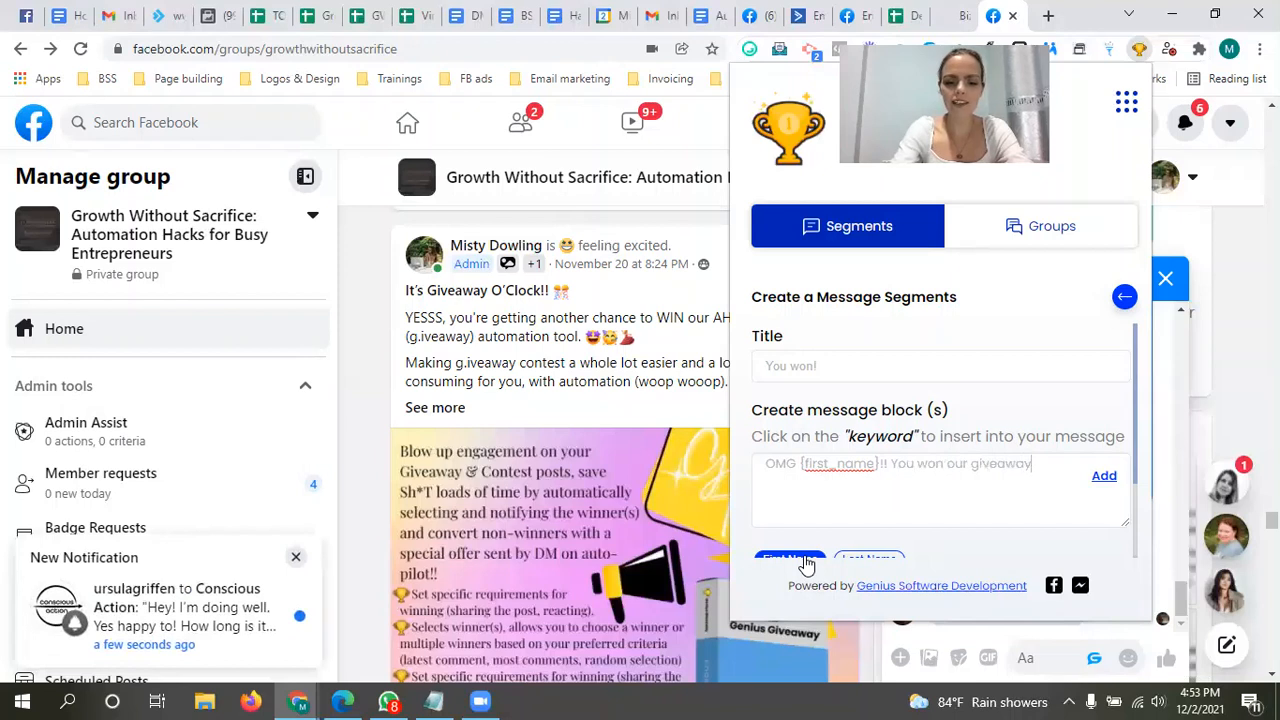
type(" contest!!")
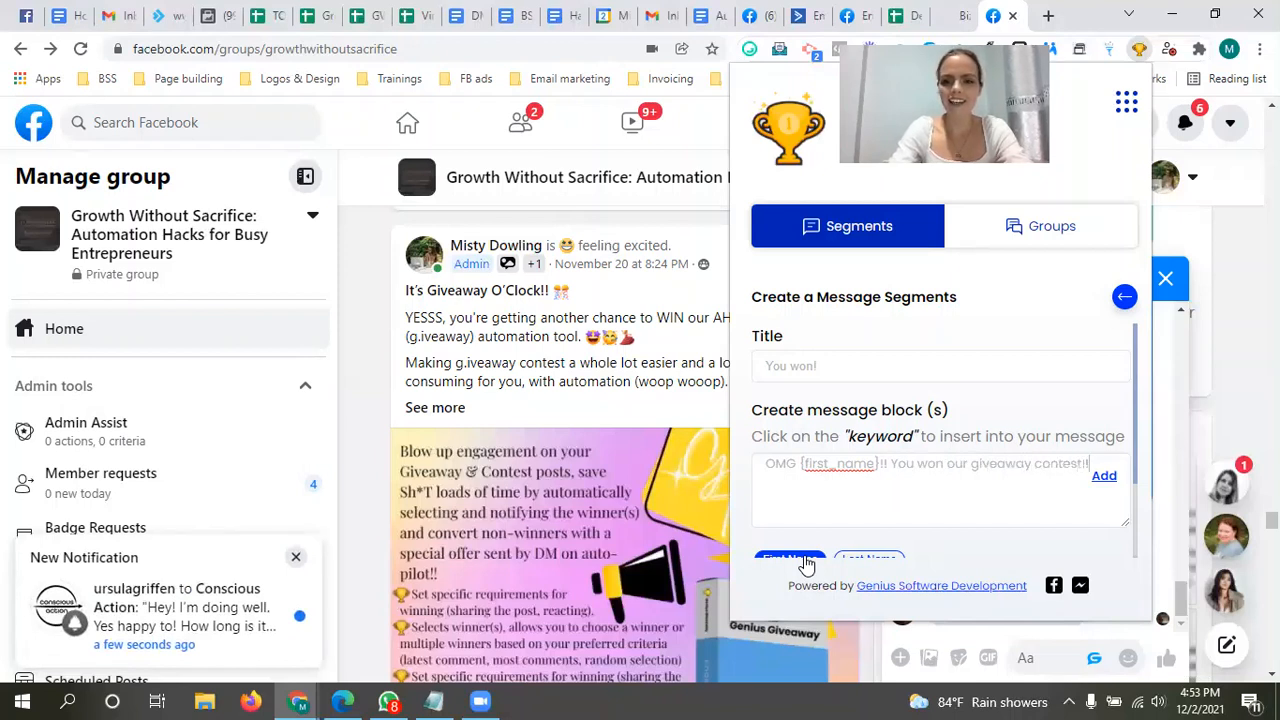
type(" Cong")
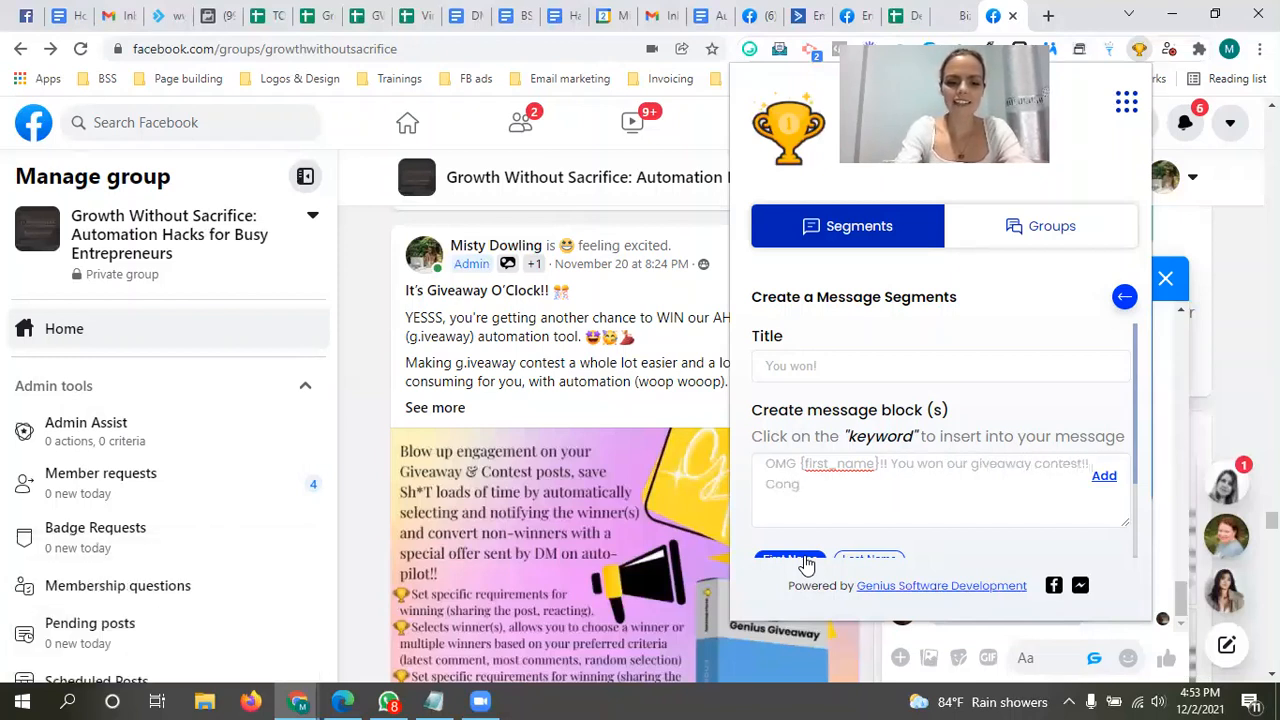
type("rats!!!!")
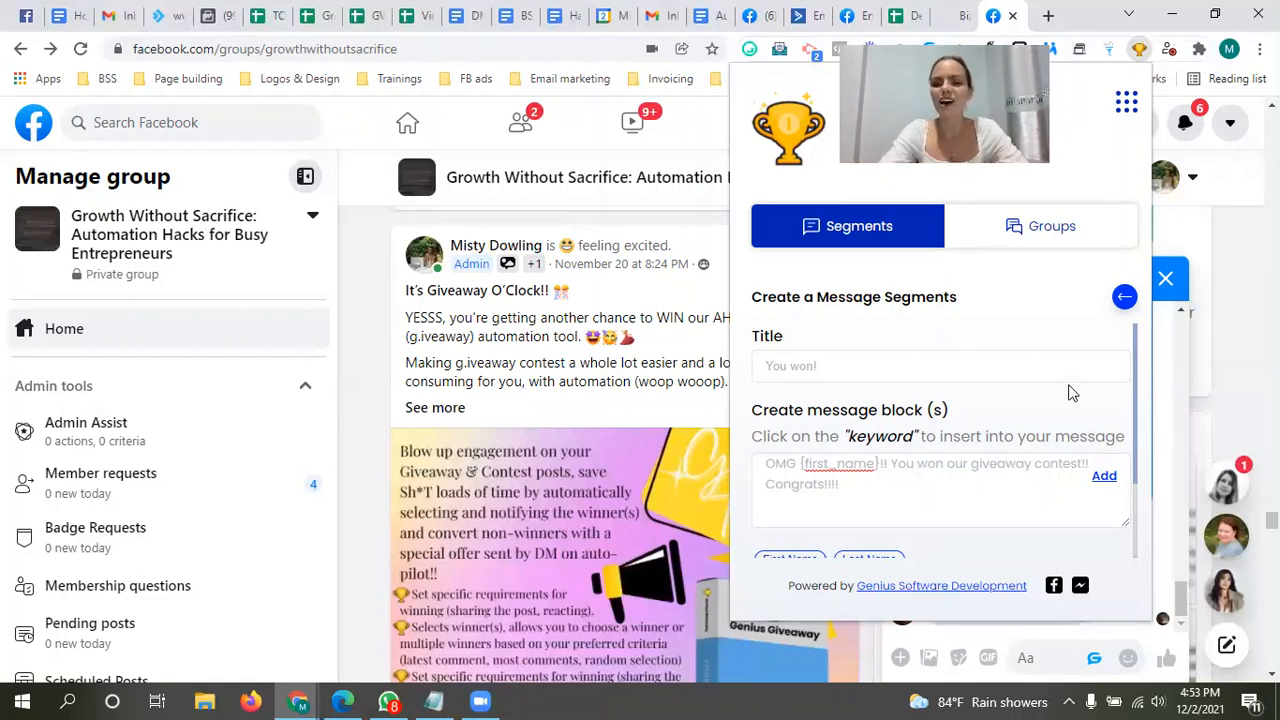
left_click_drag(1136, 357, 1136, 372)
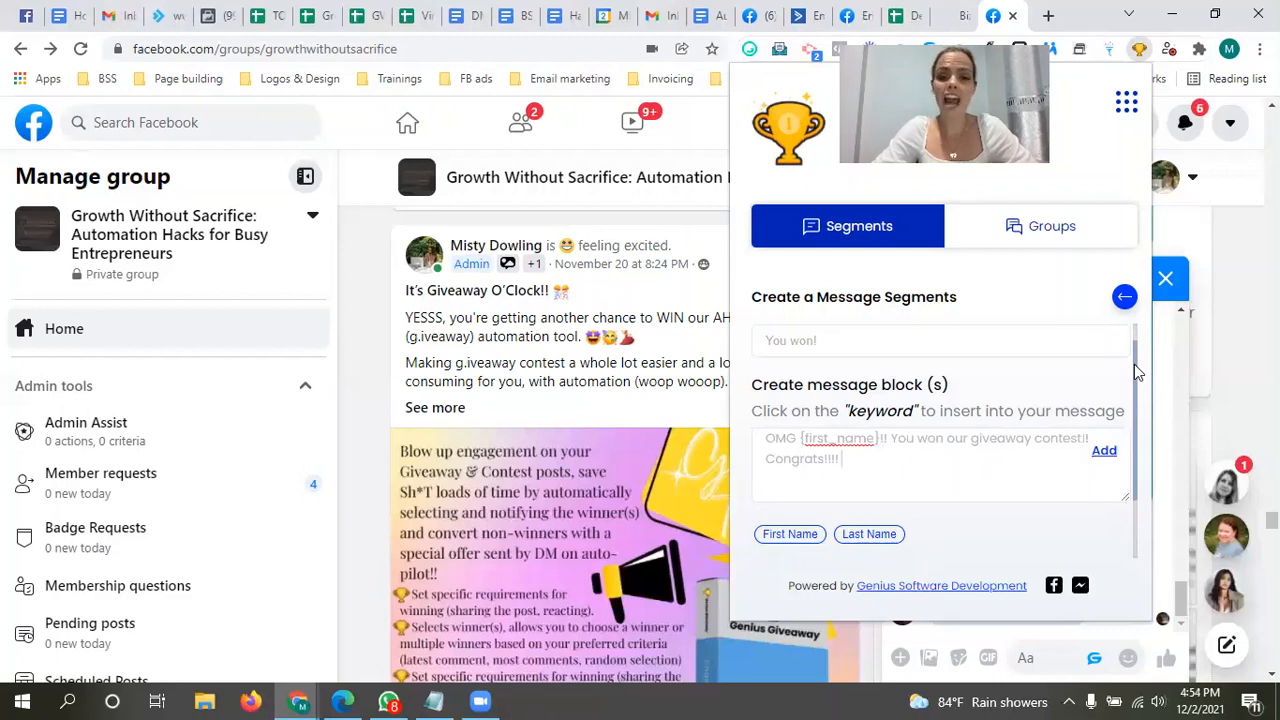
left_click(1107, 453)
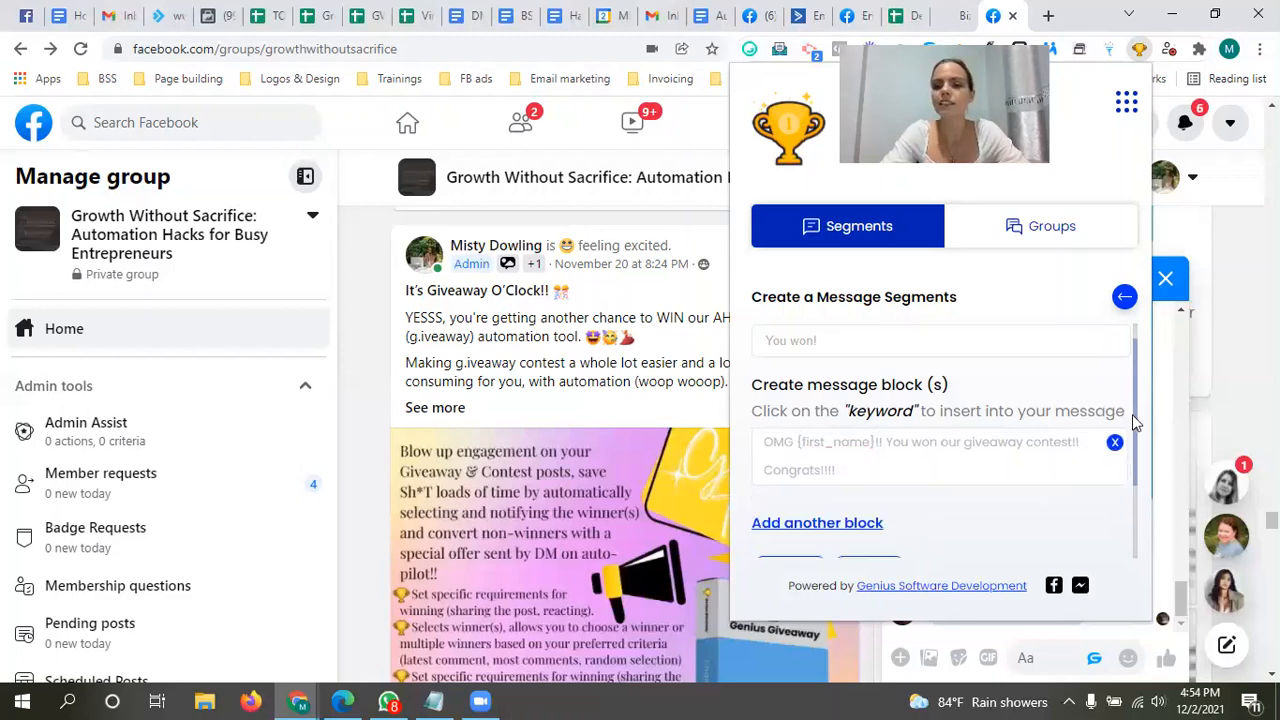
Step: Save the "You won!" message segment and dismiss the confirmation
scroll(1140, 450, "down", 2)
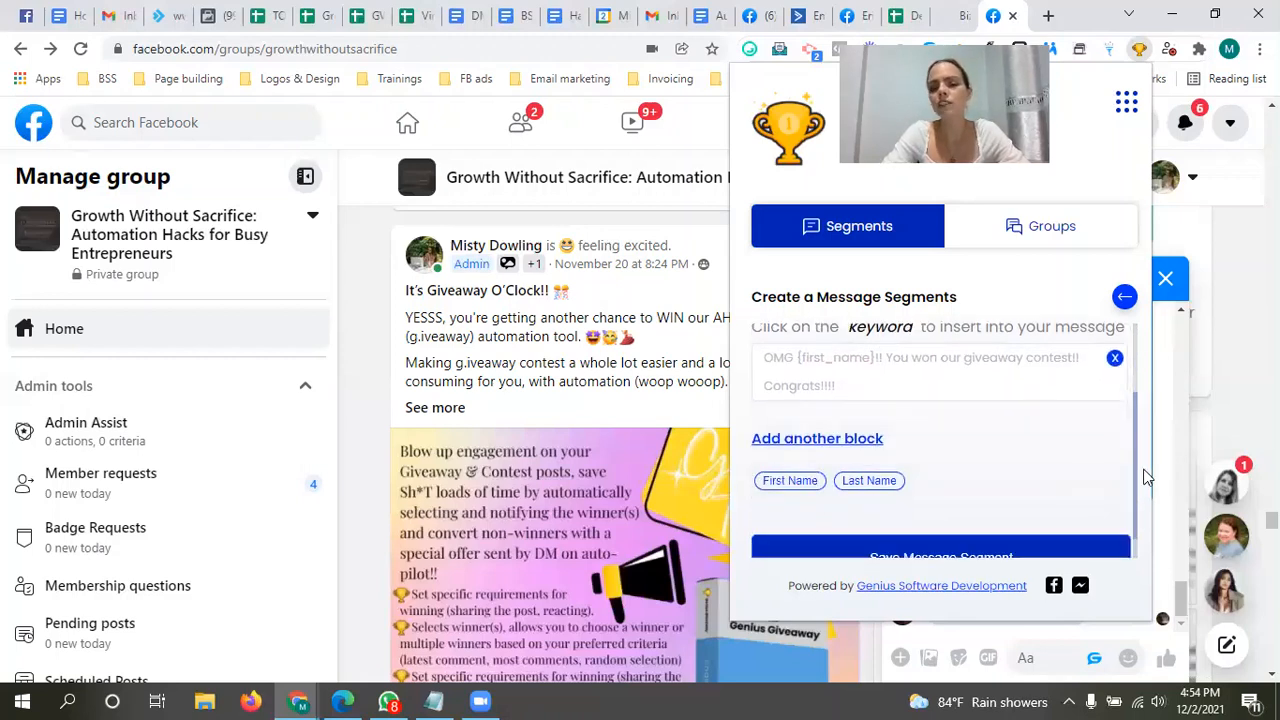
scroll(1136, 470, "down", 1)
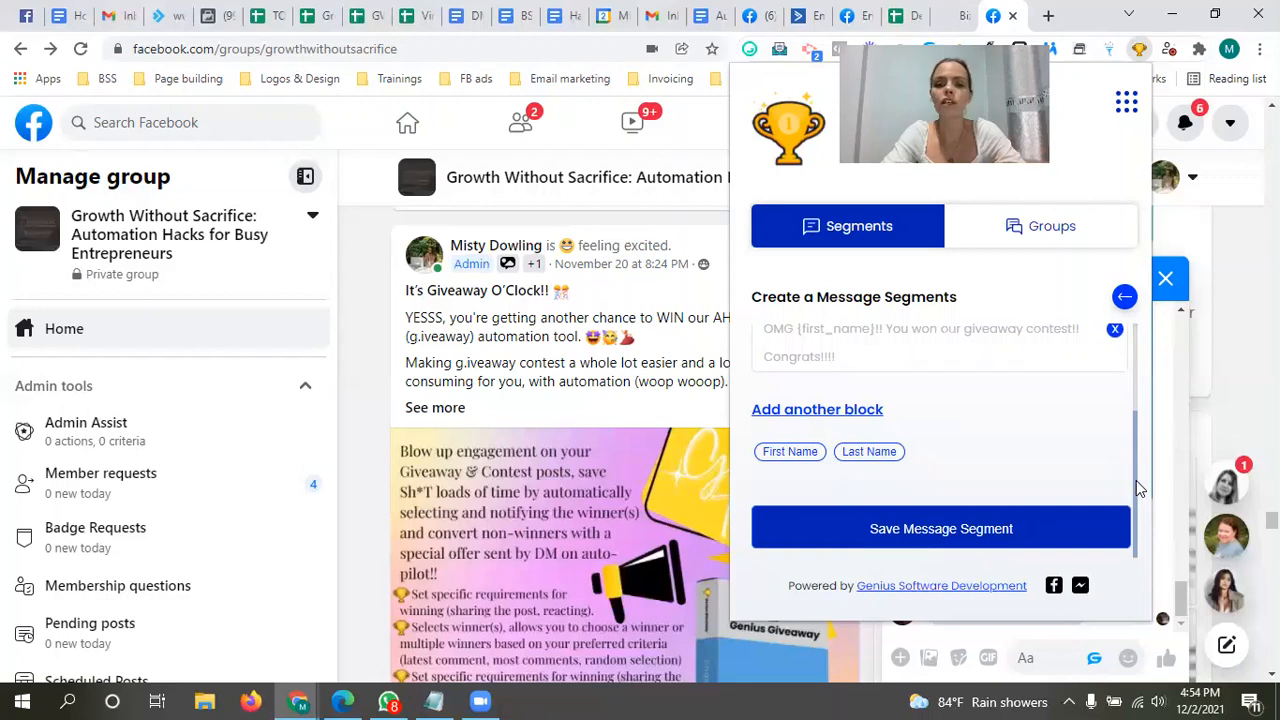
left_click(983, 529)
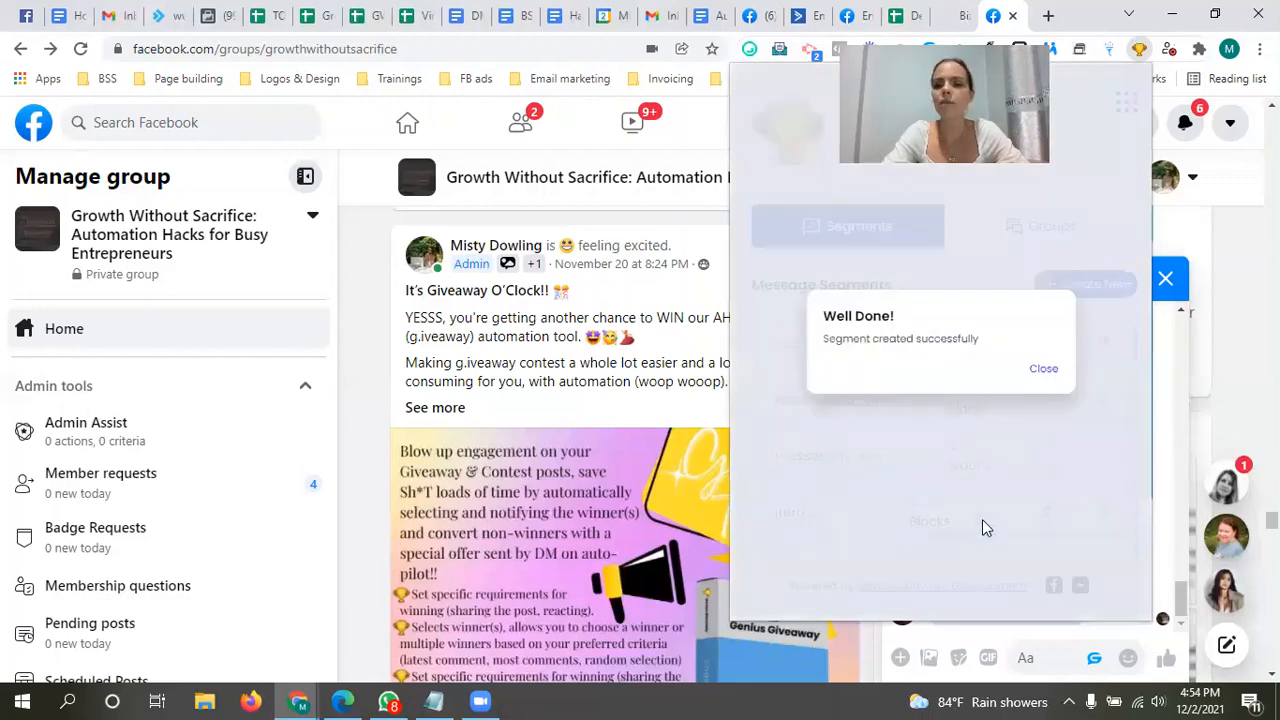
left_click(1043, 369)
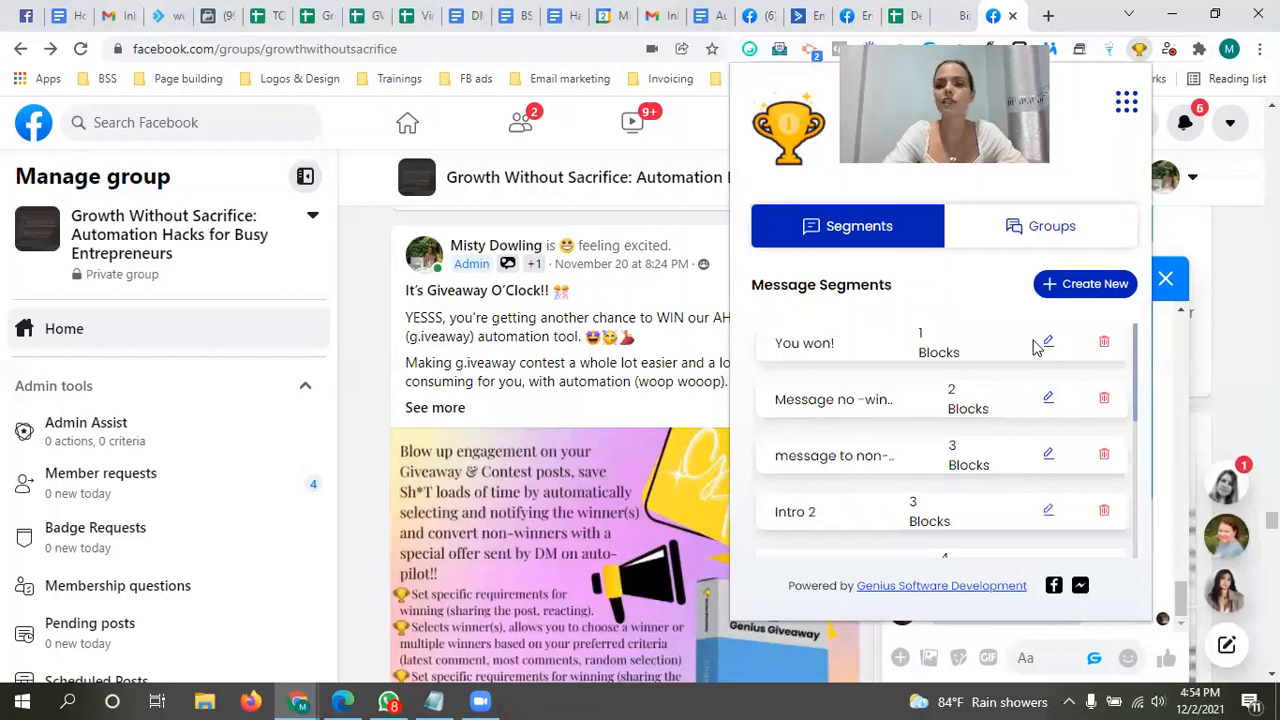
Step: Start a new message group titled "You won!"
left_click(1035, 229)
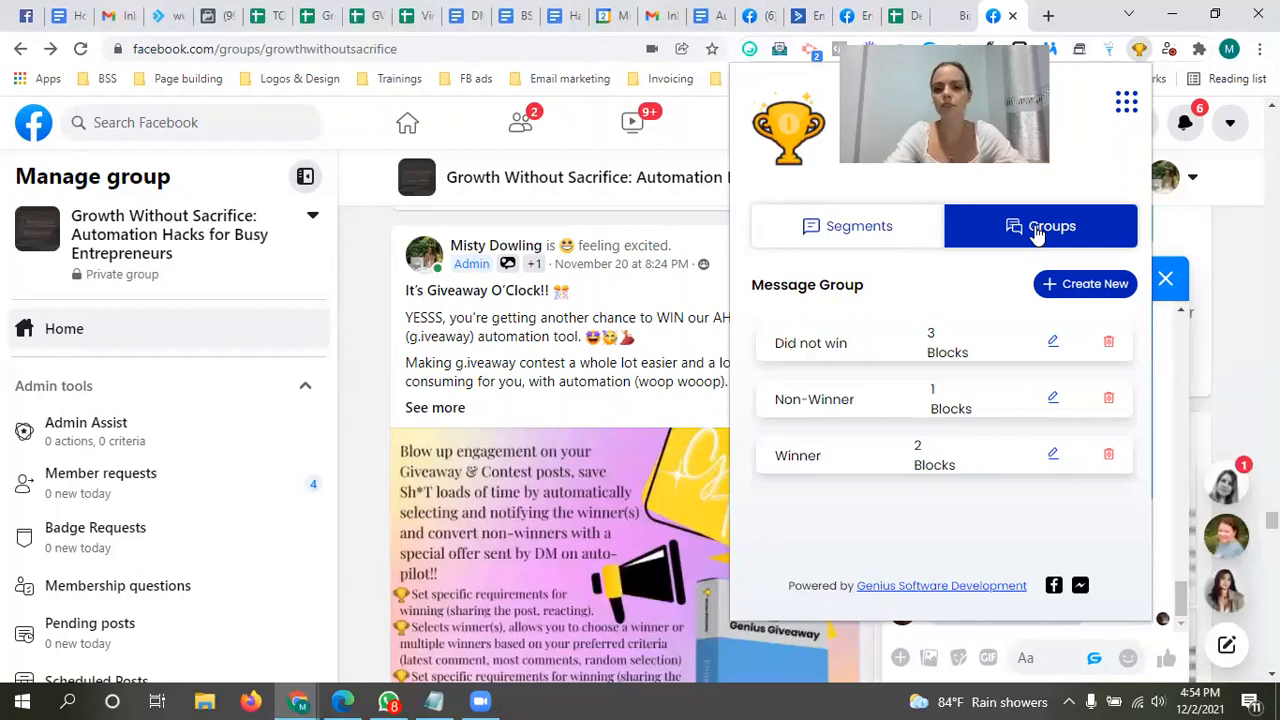
left_click(1080, 284)
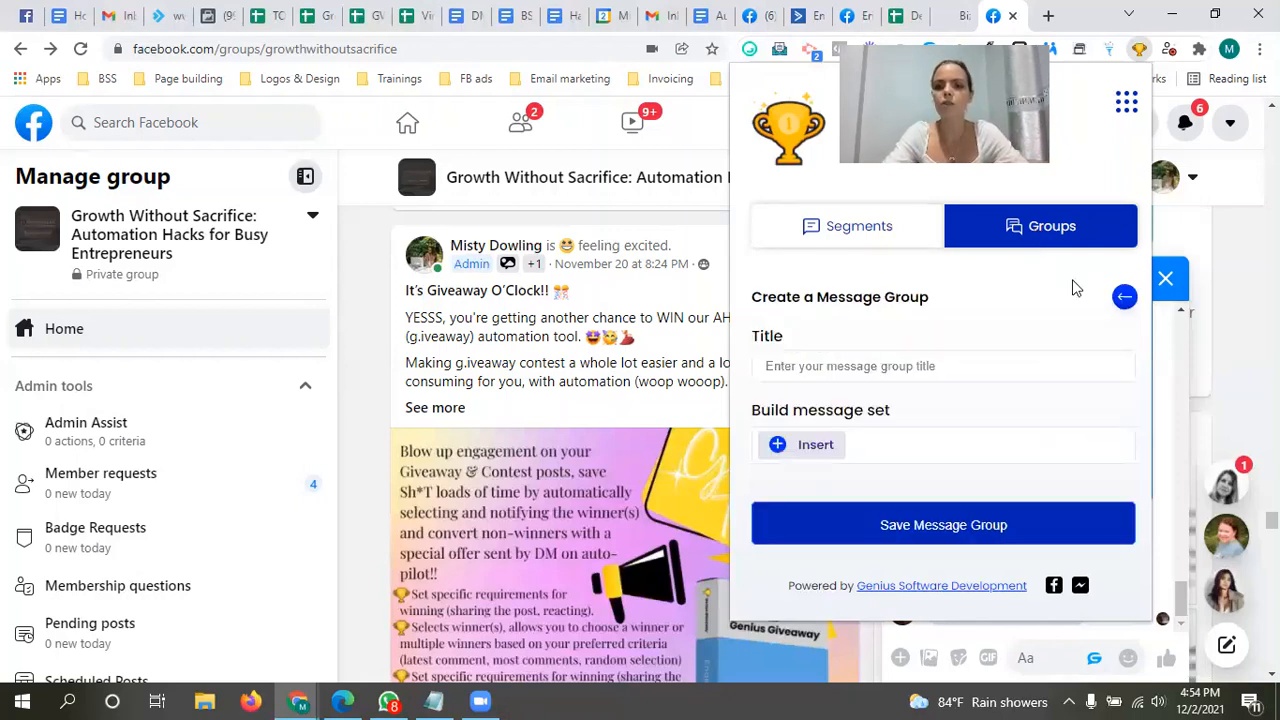
left_click(887, 367)
type("Y")
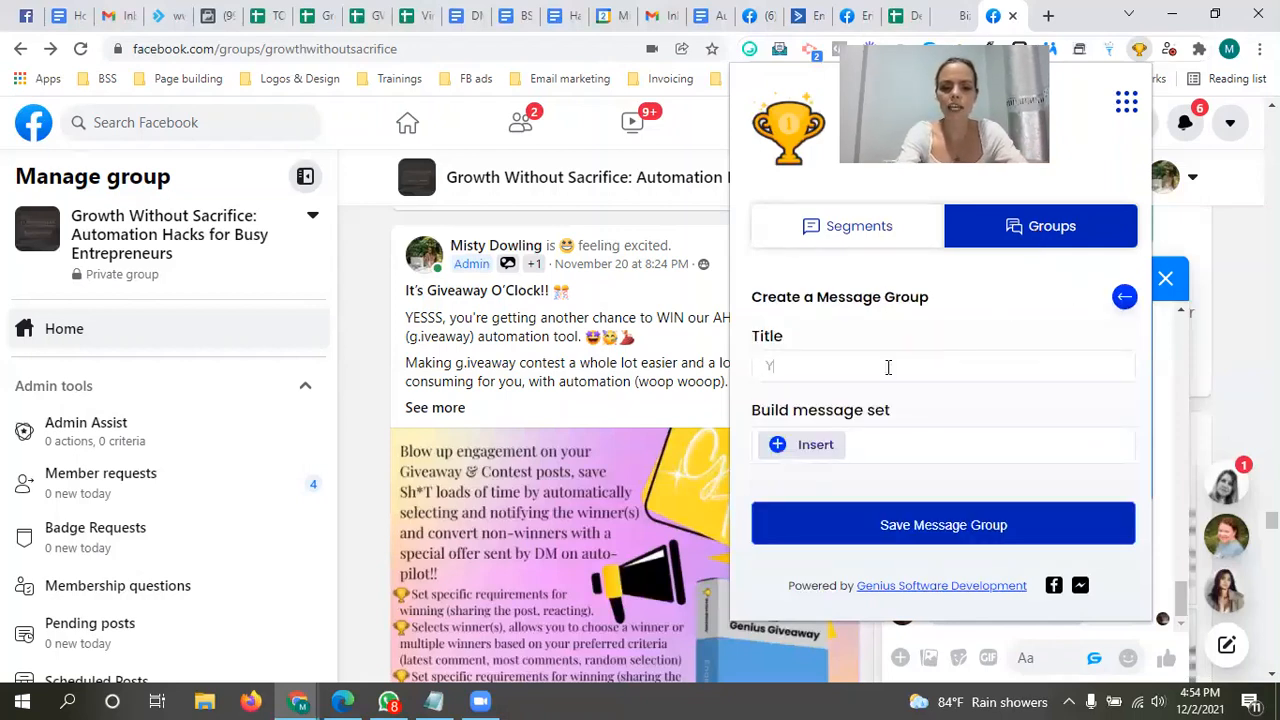
type("ou won!")
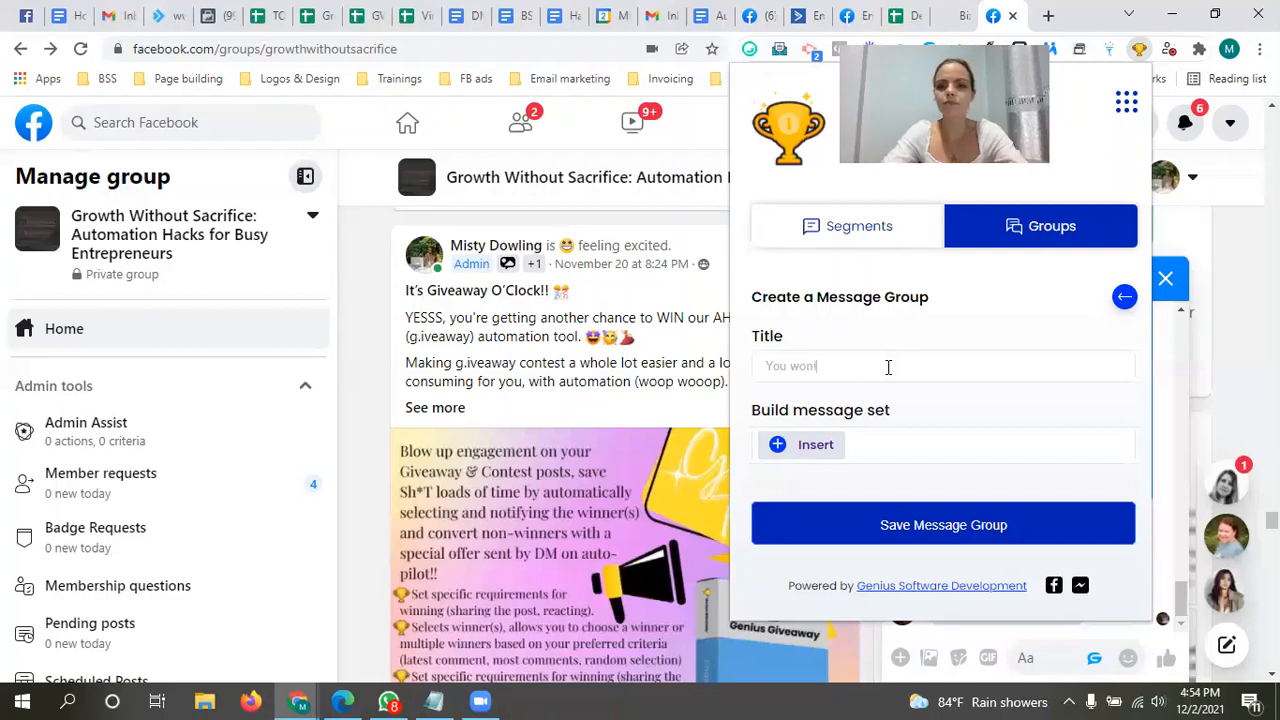
Step: Add the "Intro 2" segment as the first entry of the group's message set
left_click(806, 450)
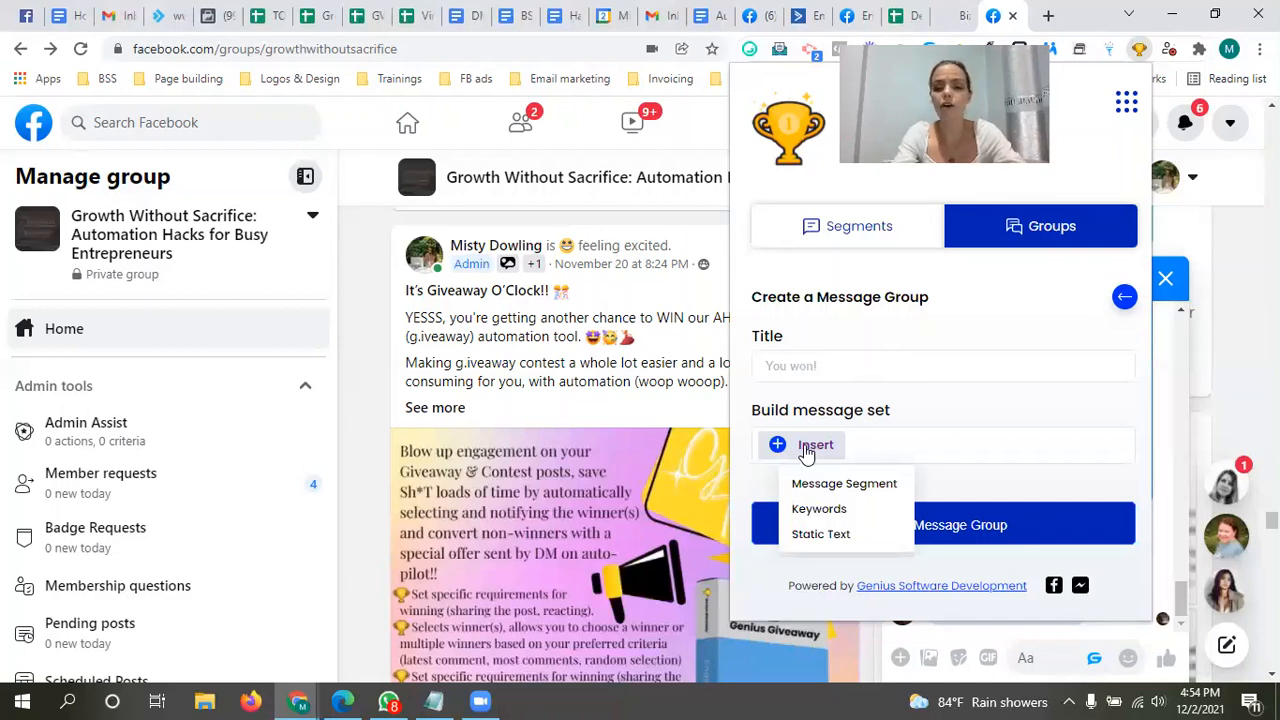
mouse_move(829, 489)
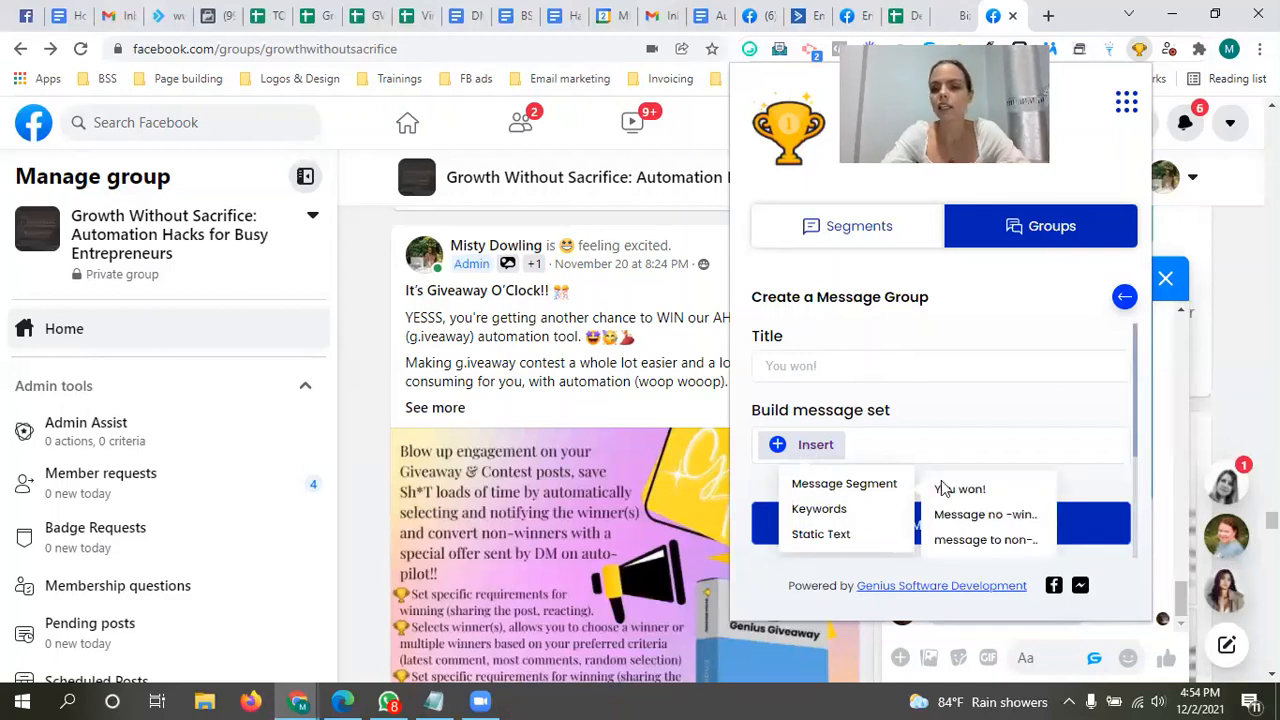
left_click_drag(1136, 418, 1138, 477)
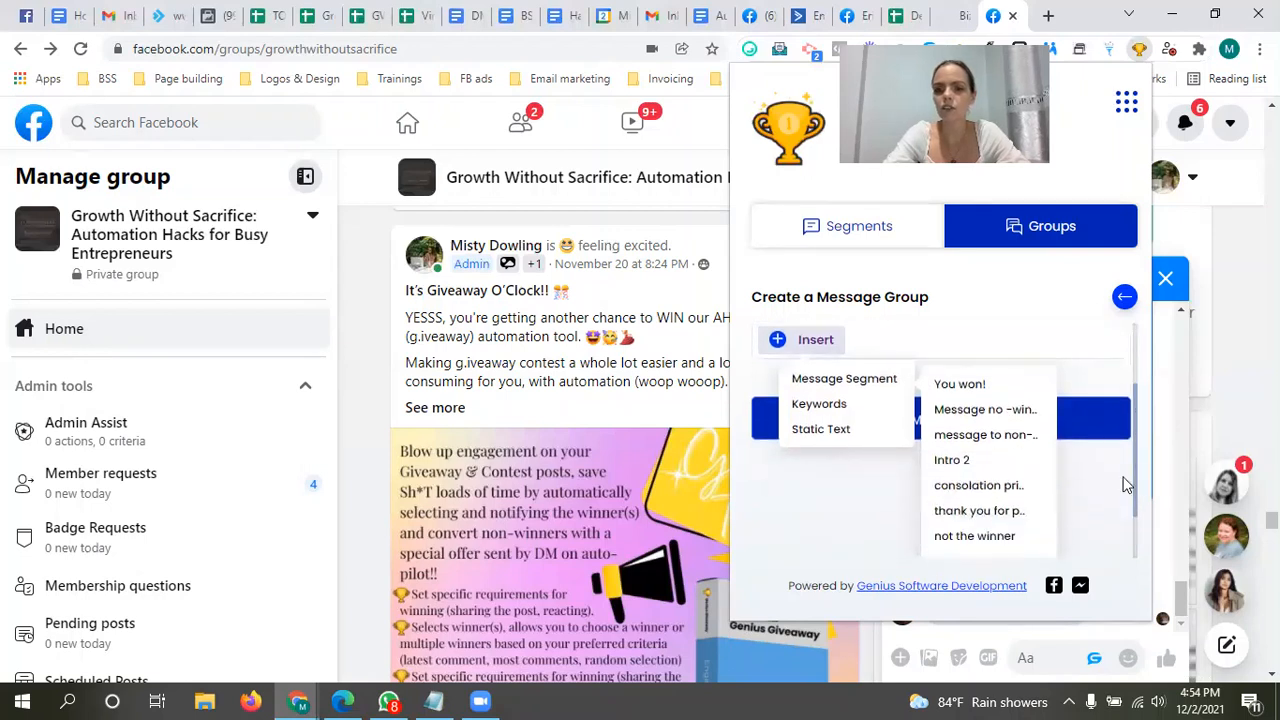
left_click(961, 466)
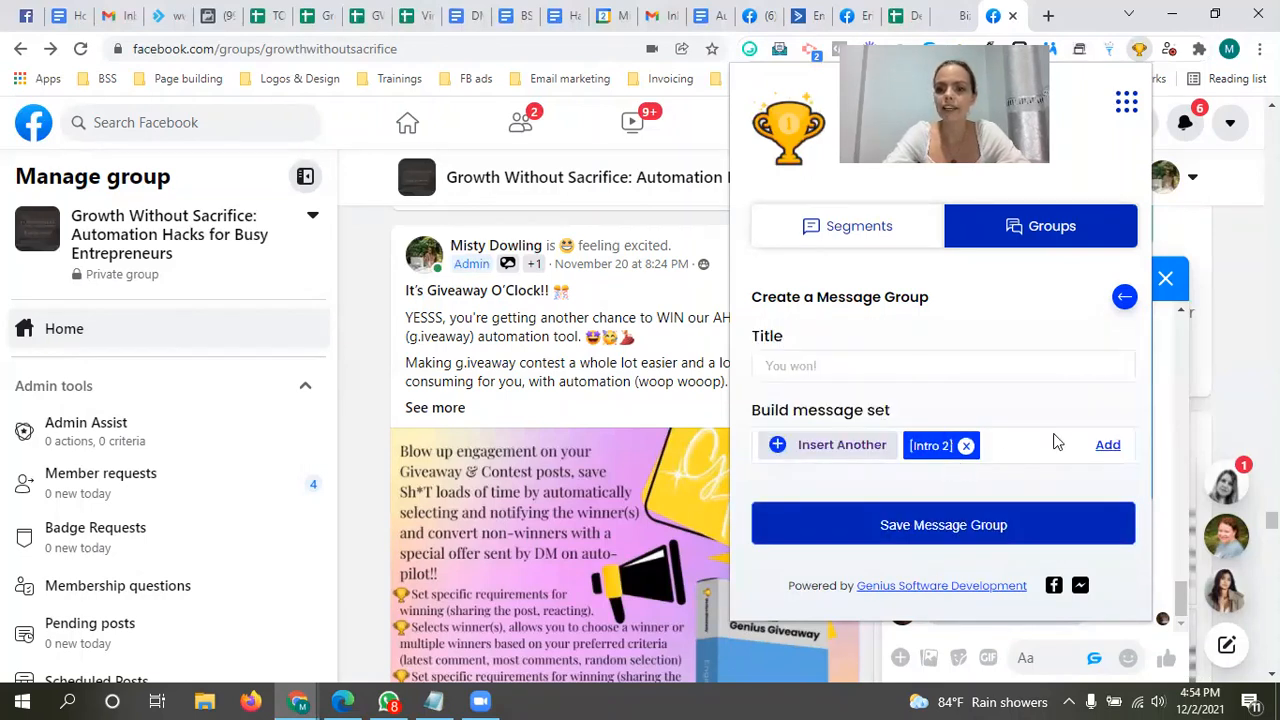
left_click(1107, 444)
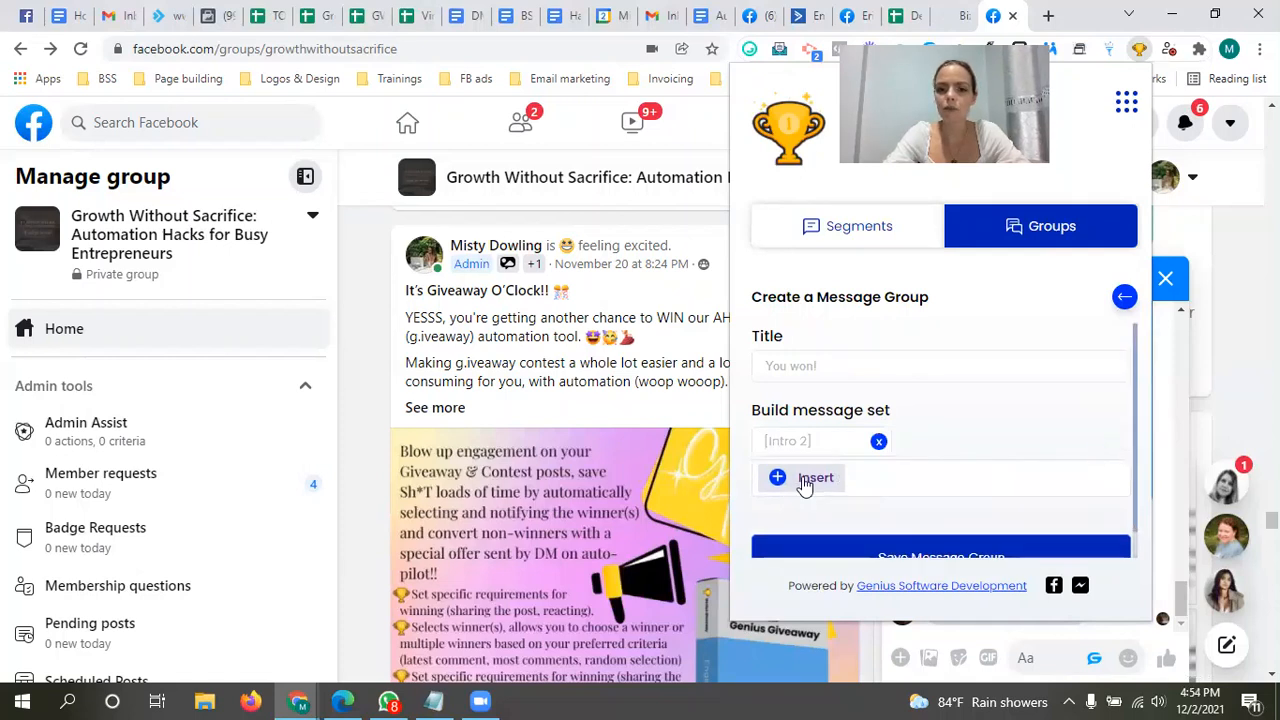
Step: Add the "You won!" segment as the second entry of the message set
left_click(805, 479)
mouse_move(829, 524)
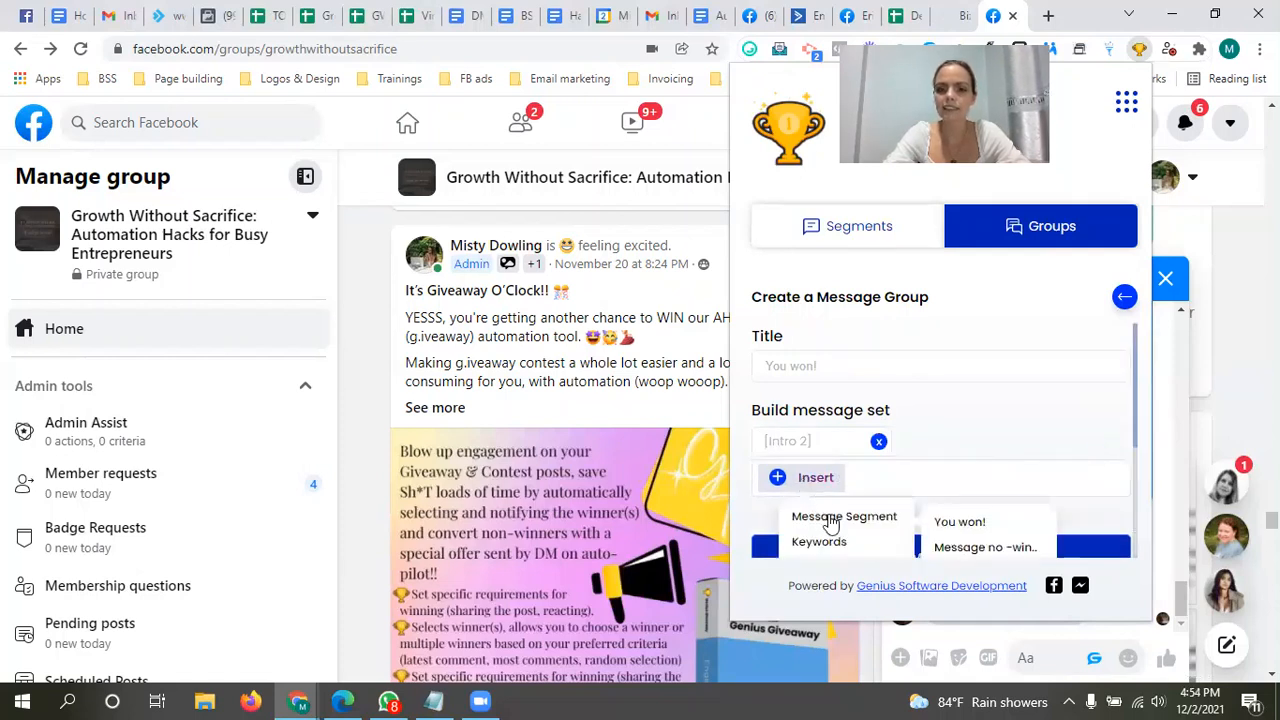
left_click(957, 524)
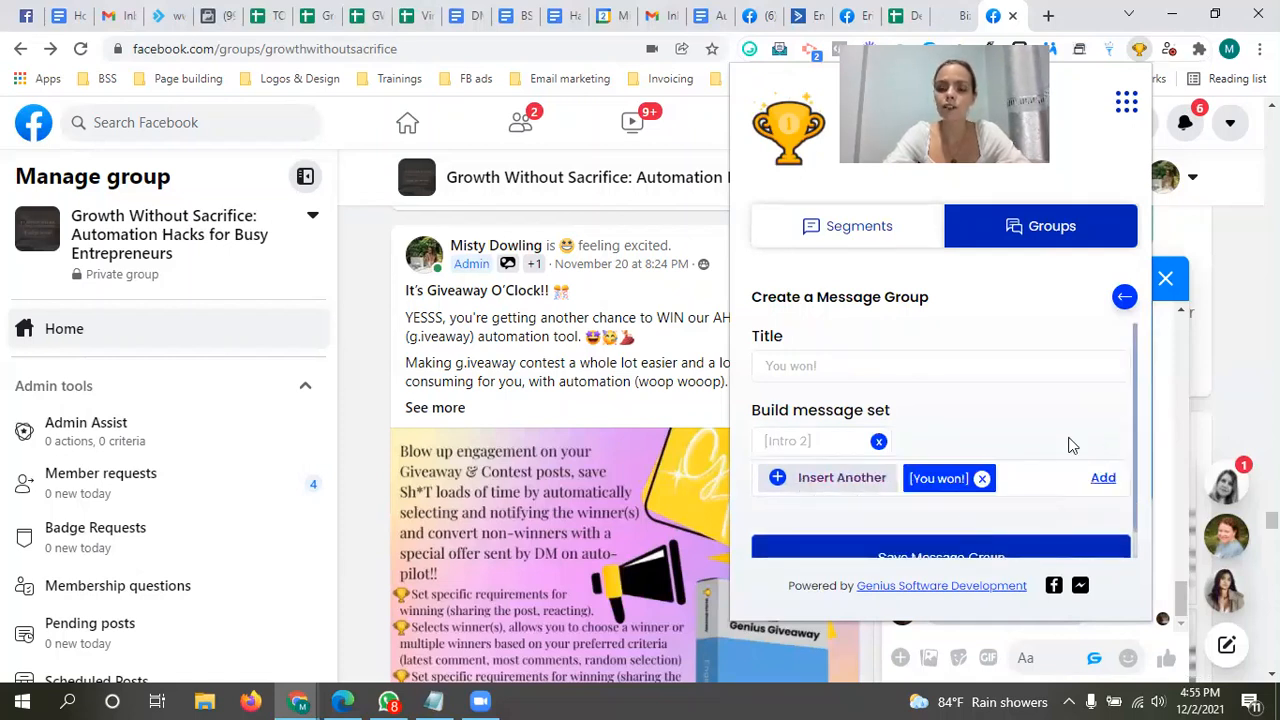
left_click(1104, 481)
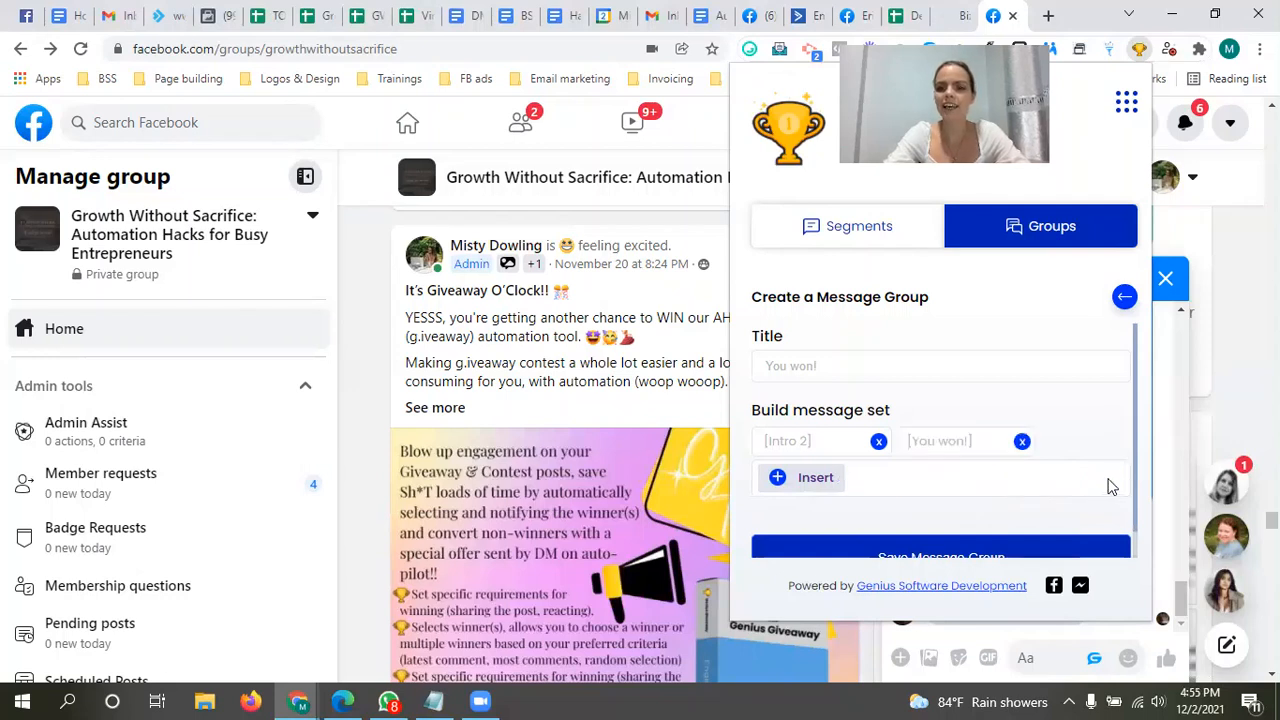
Step: Save the "You won!" message group and dismiss the confirmation
left_click_drag(1132, 444, 1130, 495)
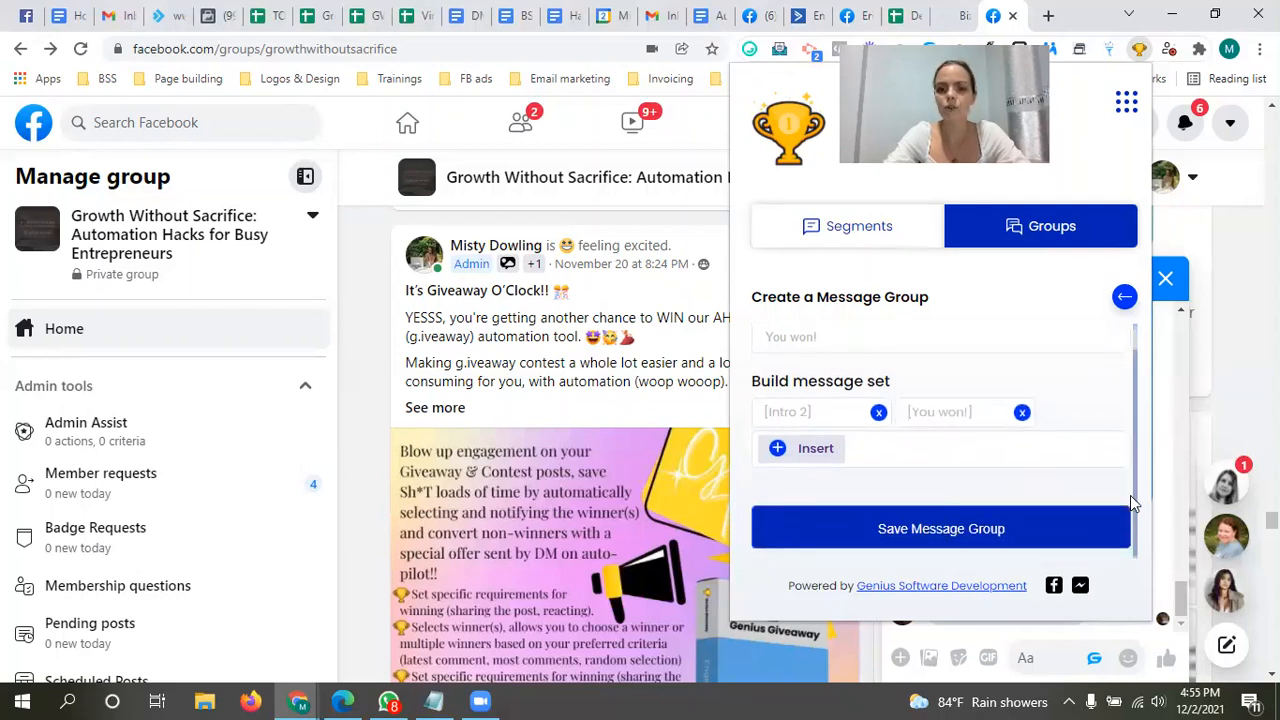
left_click(908, 545)
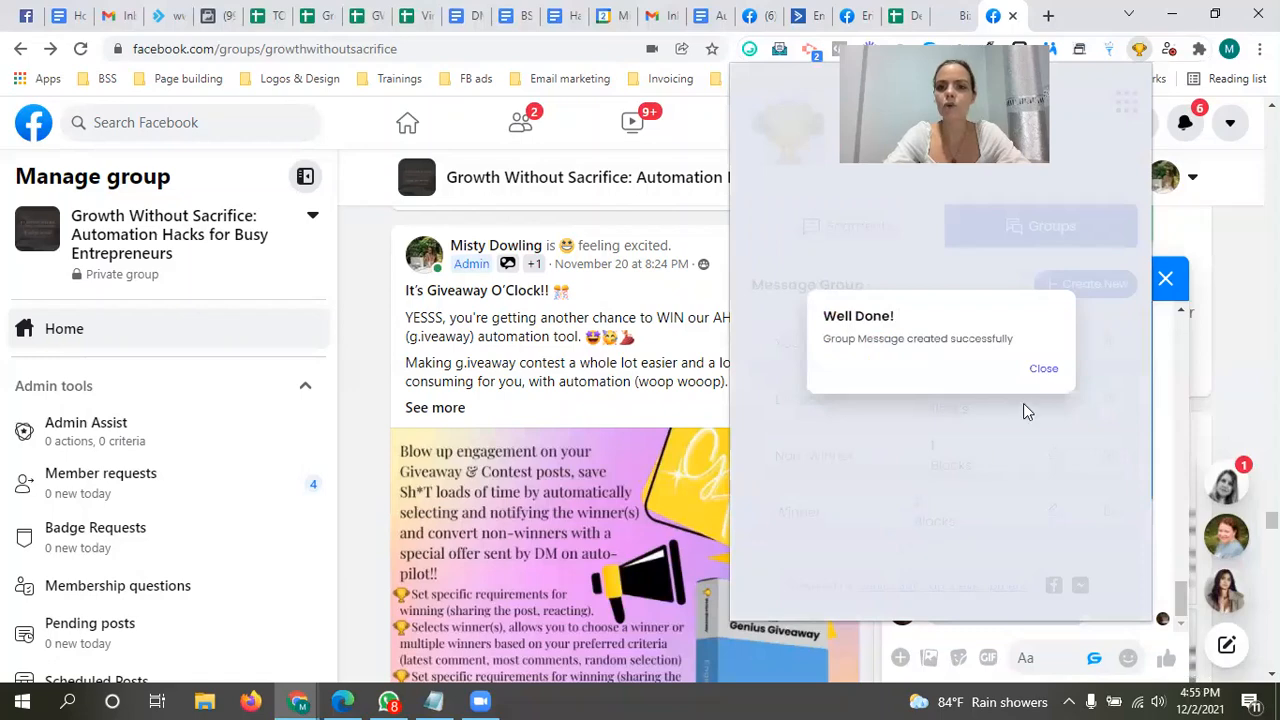
left_click(1041, 372)
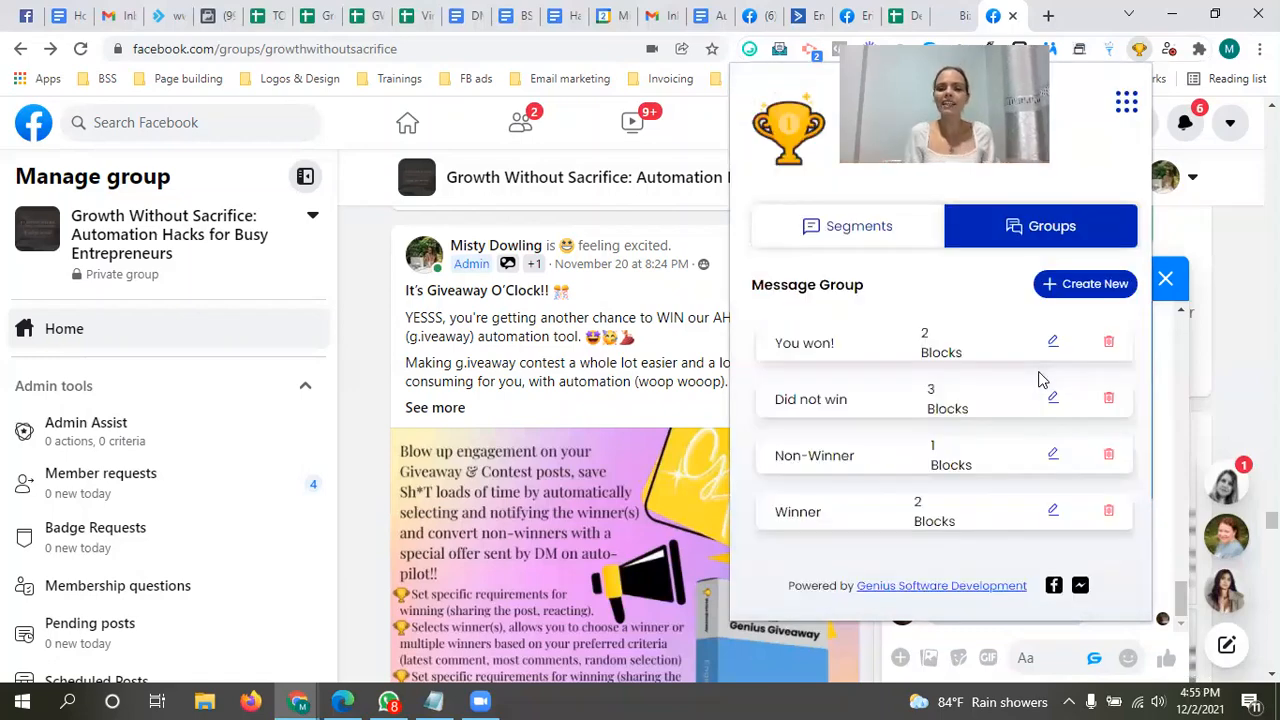